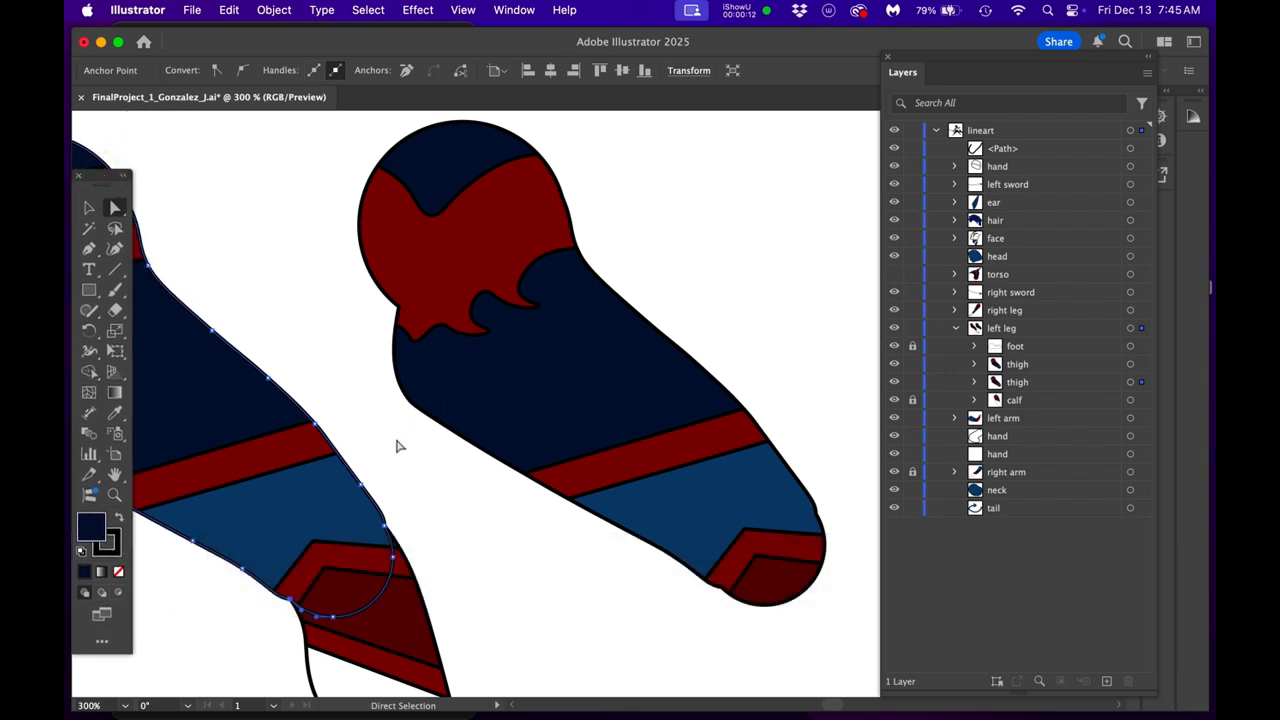
- Examine the anchor points where the attached left thigh's outline overlaps the calf at the knee
{"action": "left_click_drag", "start_coordinate": [397, 443], "coordinate": [698, 392]}
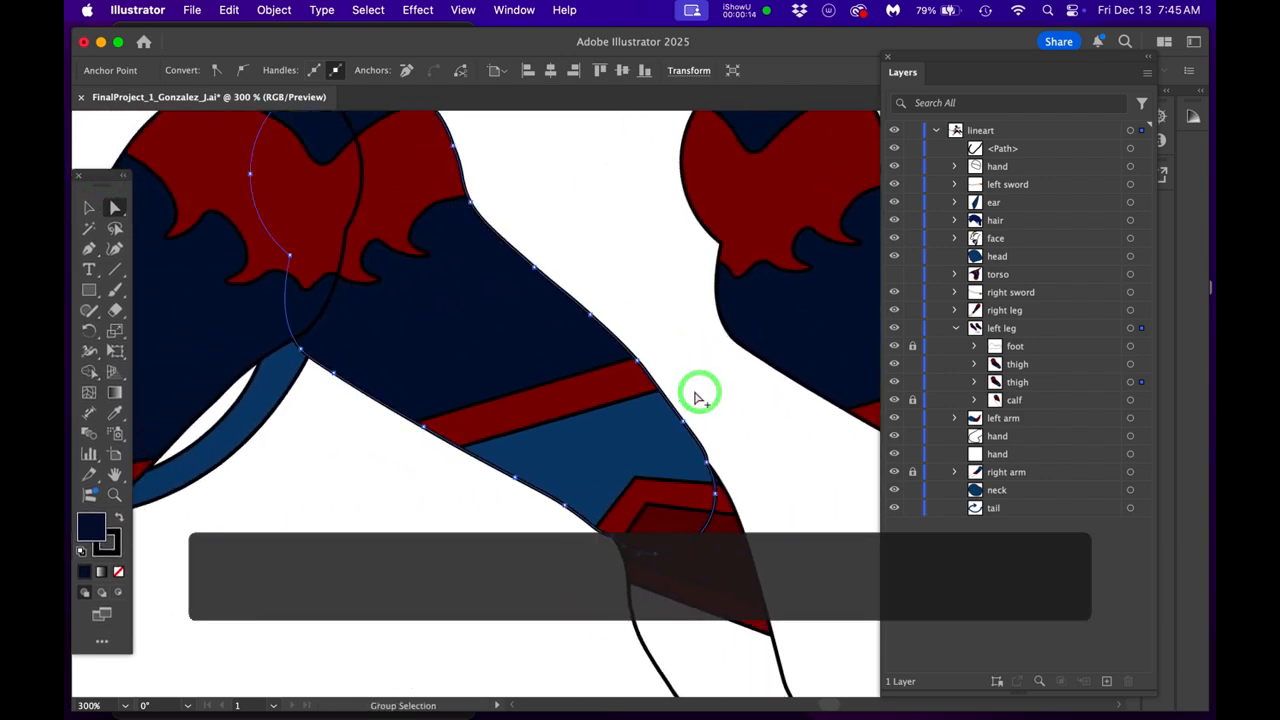
{"action": "left_click", "coordinate": [698, 396], "text": "super"}
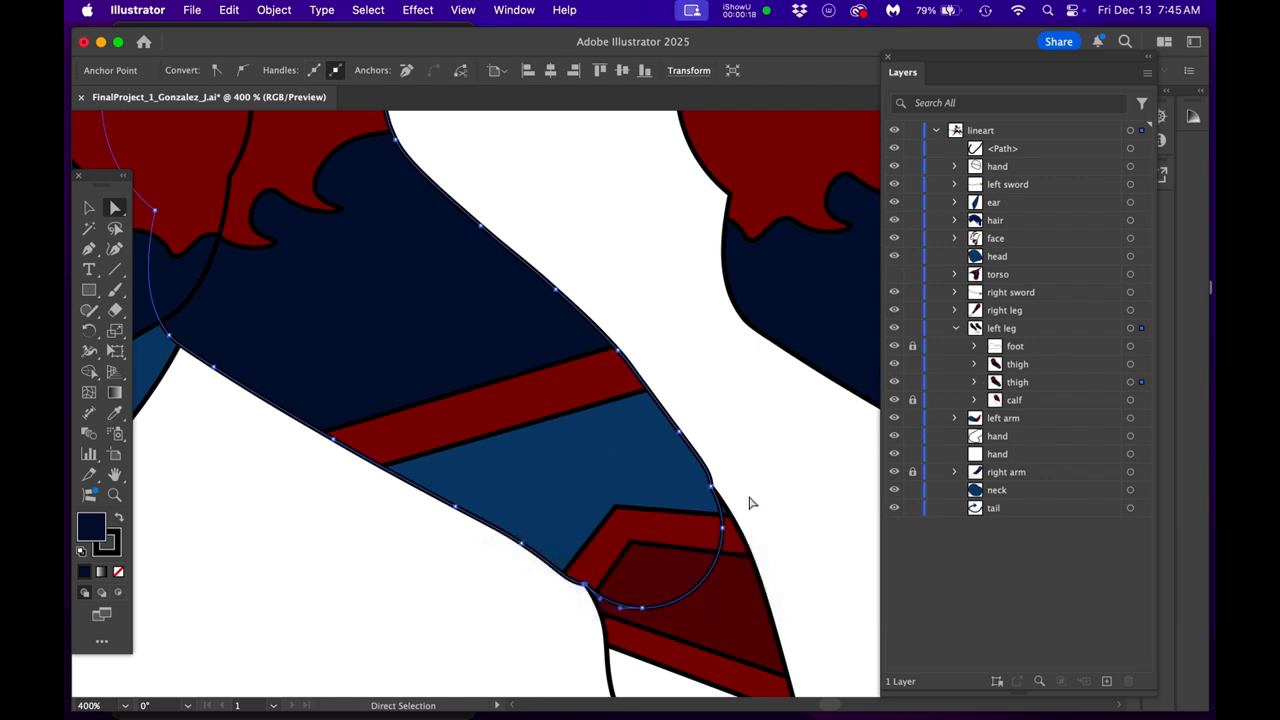
{"action": "left_click", "coordinate": [631, 560], "text": "super"}
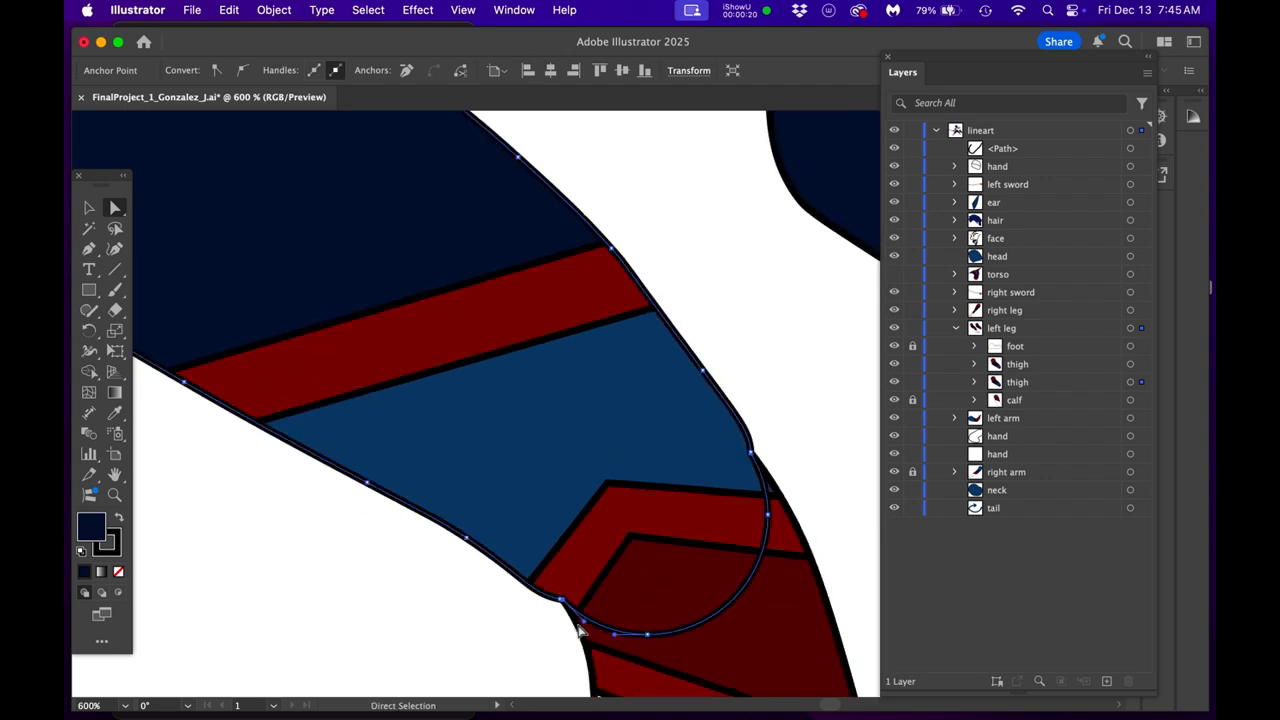
{"action": "left_click_drag", "start_coordinate": [580, 613], "coordinate": [523, 551]}
{"action": "left_click", "coordinate": [524, 551], "text": "super"}
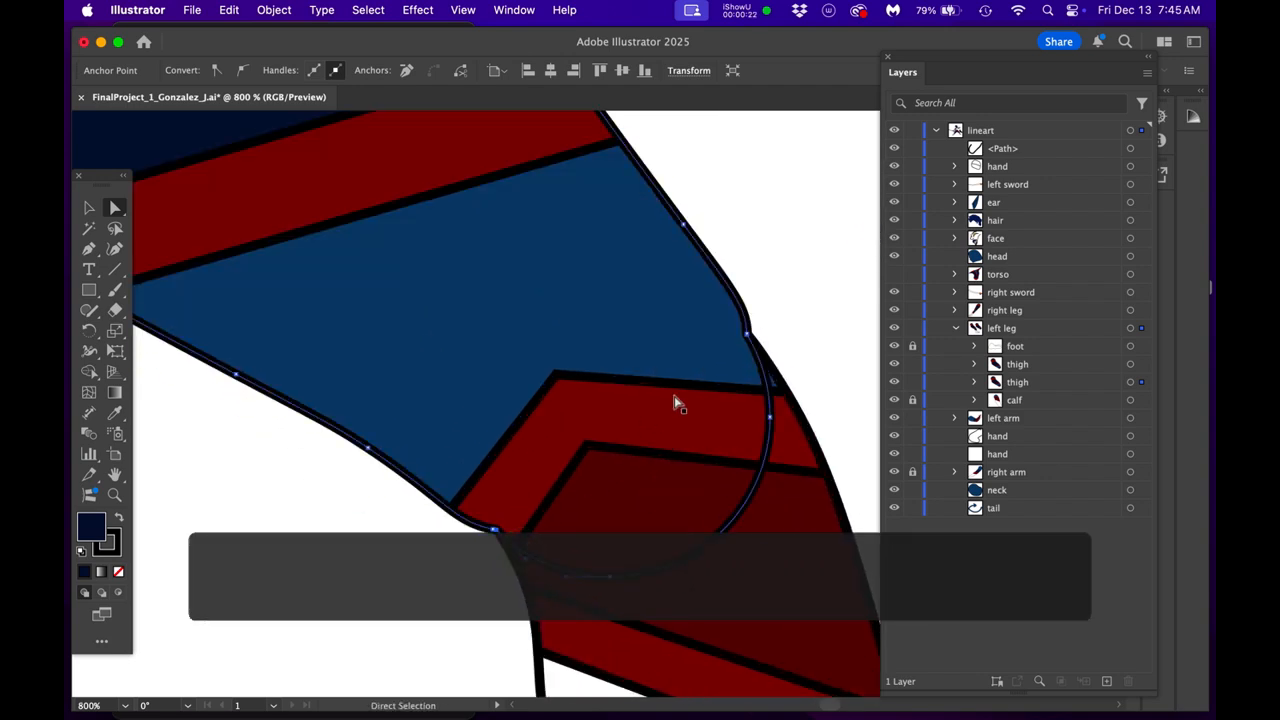
{"action": "left_click", "coordinate": [747, 334]}
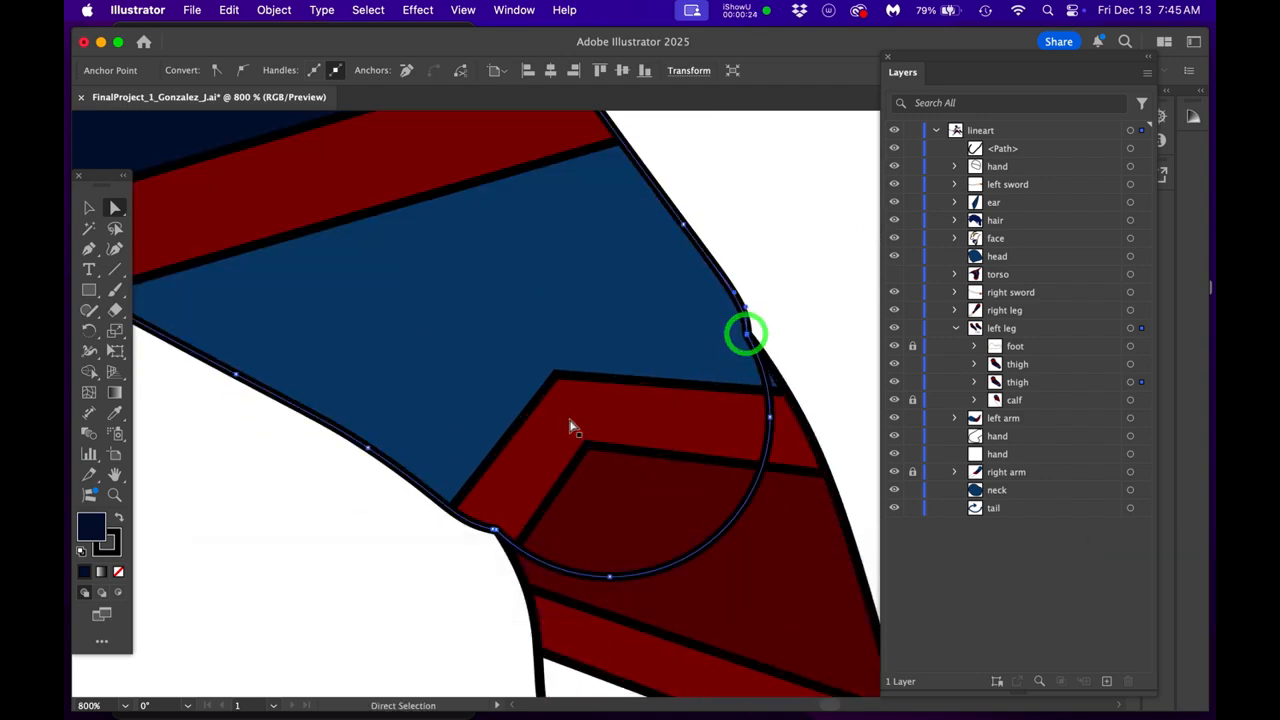
{"action": "left_click", "coordinate": [495, 531]}
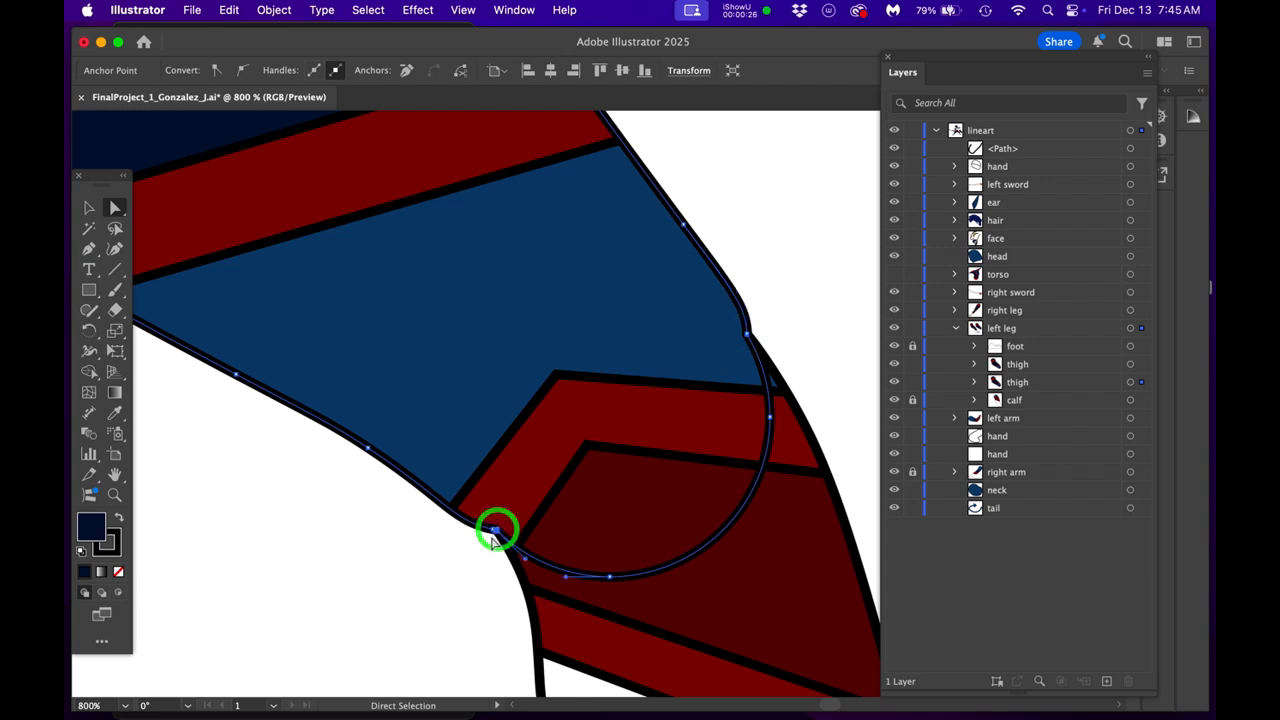
{"action": "left_click", "coordinate": [445, 573]}
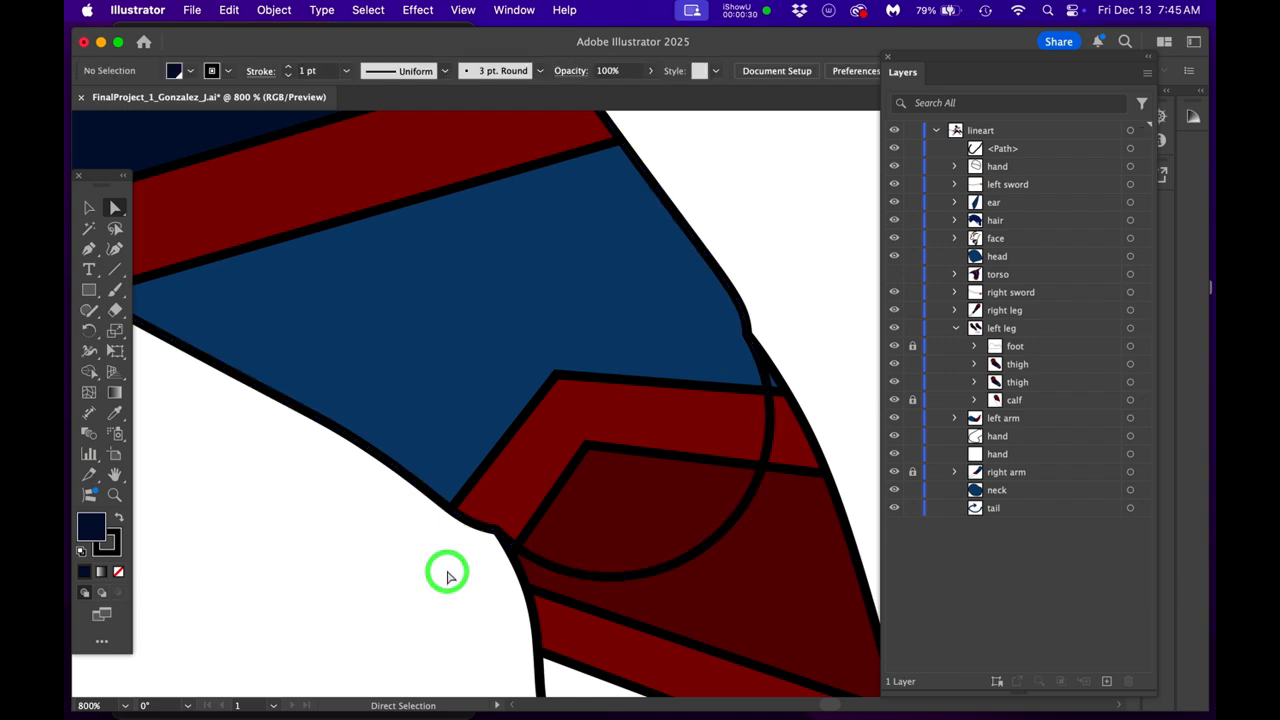
{"action": "scroll", "coordinate": [452, 568], "scroll_direction": "down", "scroll_amount": 1}
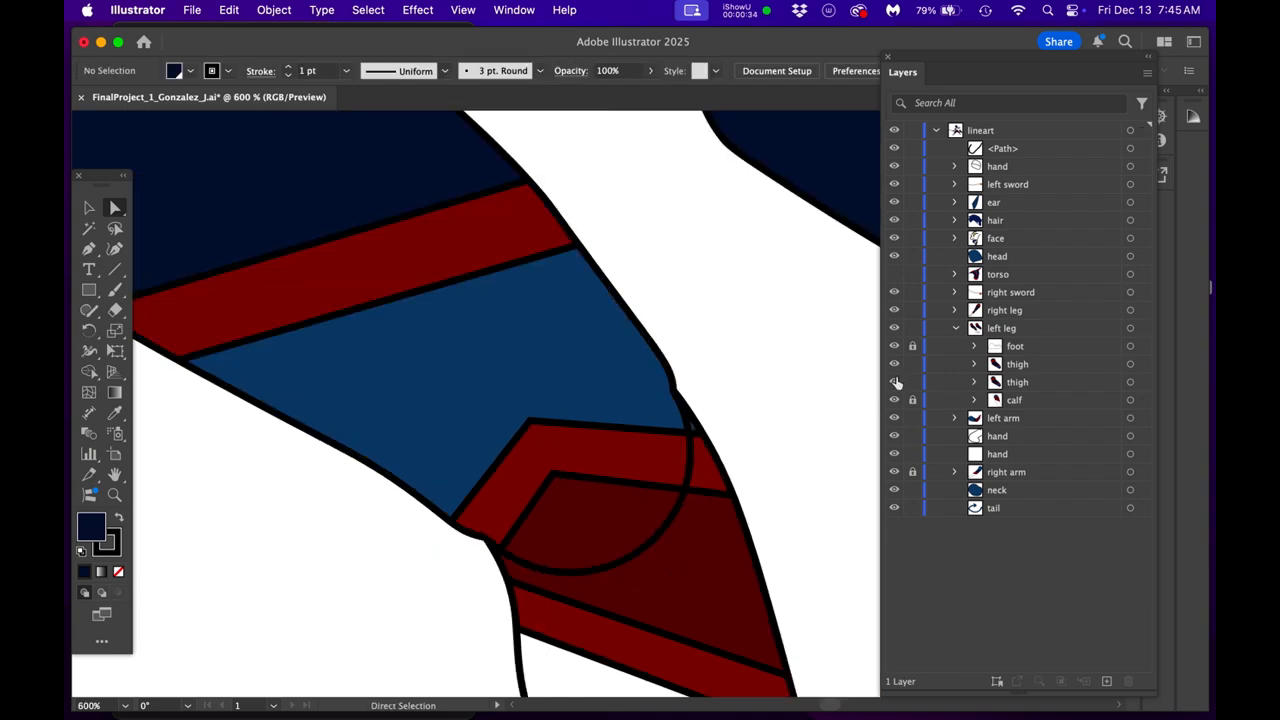
- Examine the blue and dark red shapes clipped inside the knee end of the separate thigh copy
{"action": "key", "text": "space"}
{"action": "left_click_drag", "start_coordinate": [455, 494], "coordinate": [271, 573]}
{"action": "left_click_drag", "start_coordinate": [722, 360], "coordinate": [176, 366]}
{"action": "left_click_drag", "start_coordinate": [391, 403], "coordinate": [349, 431]}
{"action": "left_click", "coordinate": [508, 417]}
{"action": "left_click", "coordinate": [680, 567]}
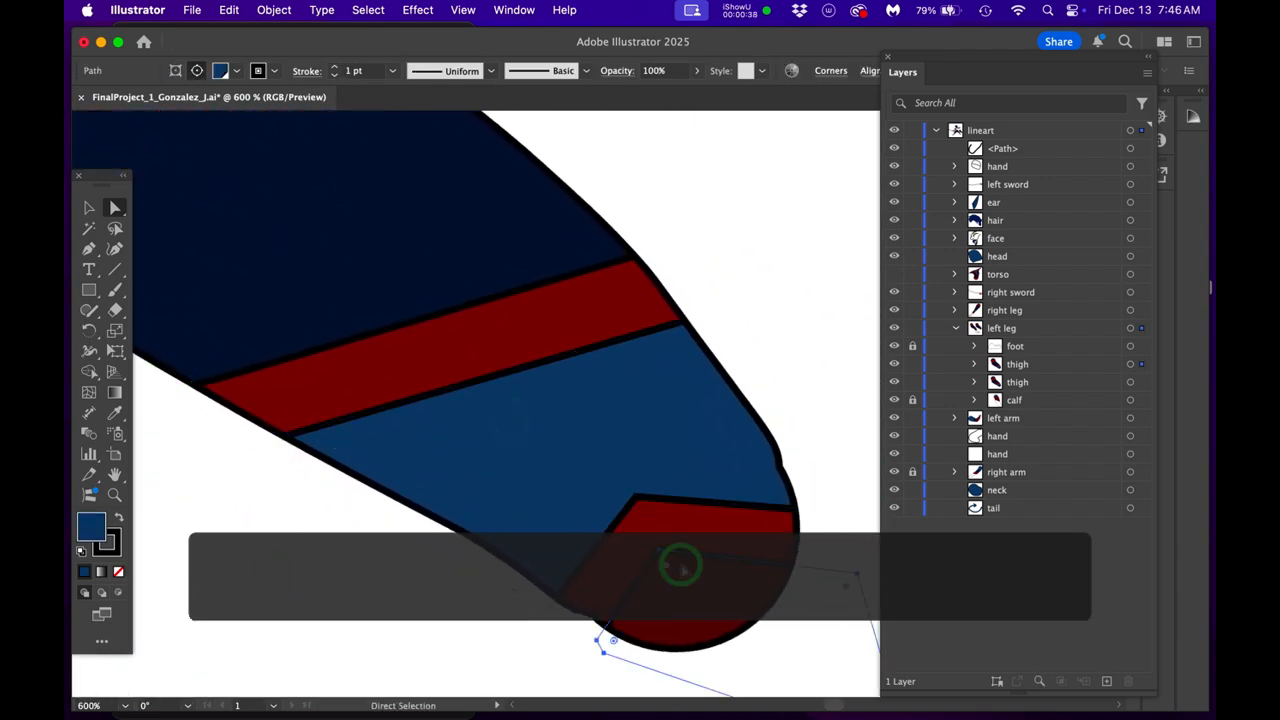
{"action": "scroll", "coordinate": [651, 557], "scroll_direction": "down", "scroll_amount": 1}
{"action": "key", "text": "space"}
{"action": "left_click_drag", "start_coordinate": [685, 543], "coordinate": [686, 528]}
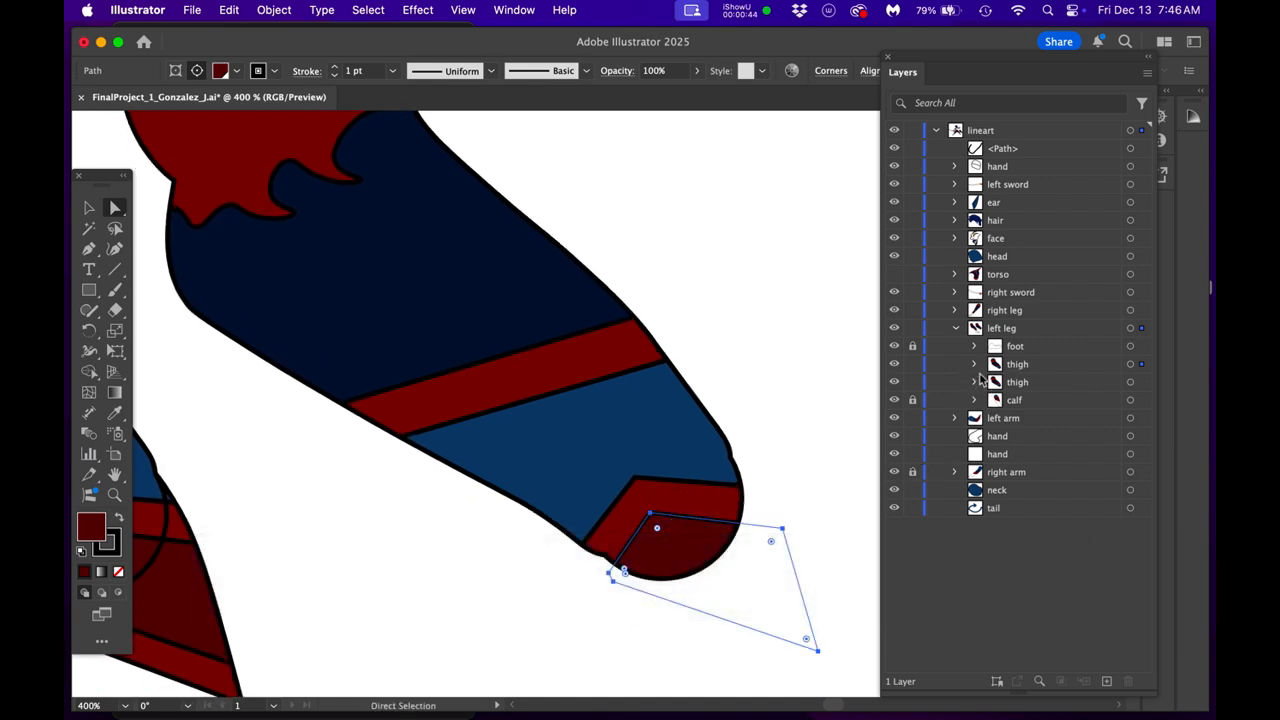
- Tell the two thigh groups apart by toggling visibility, and expand the upper one to check its clipped paths
{"action": "left_click", "coordinate": [894, 383]}
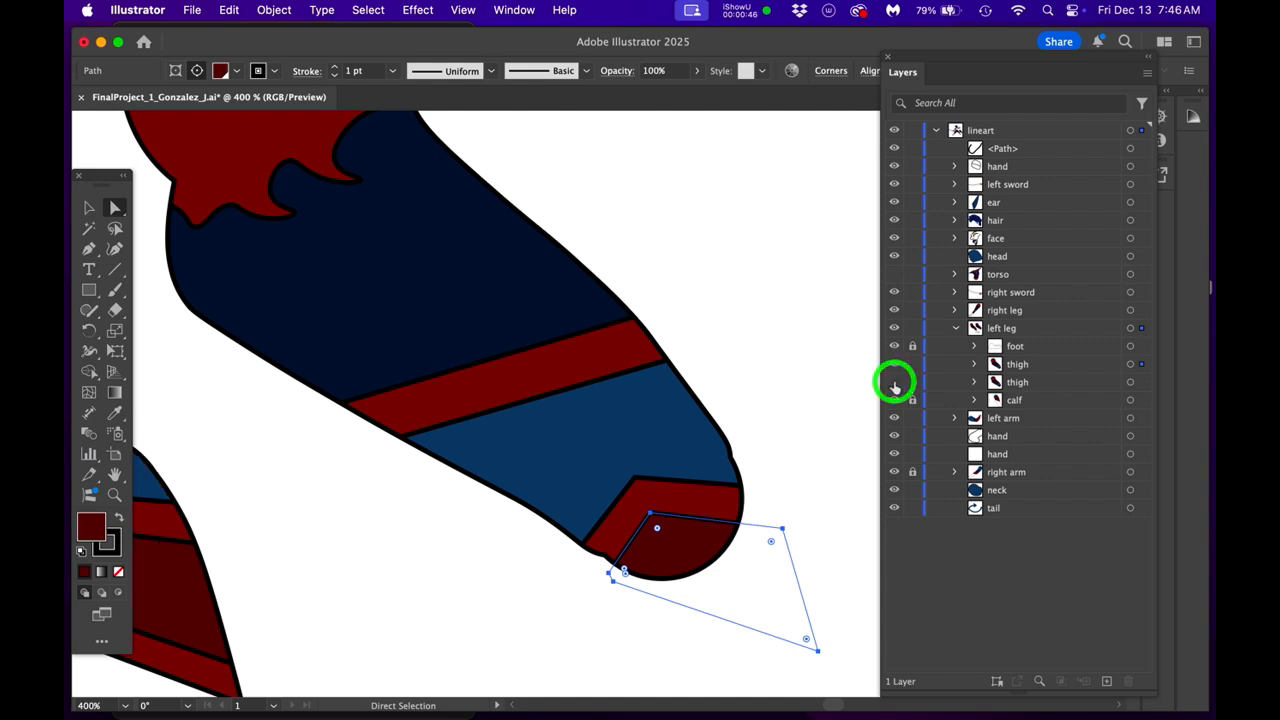
{"action": "left_click", "coordinate": [894, 383]}
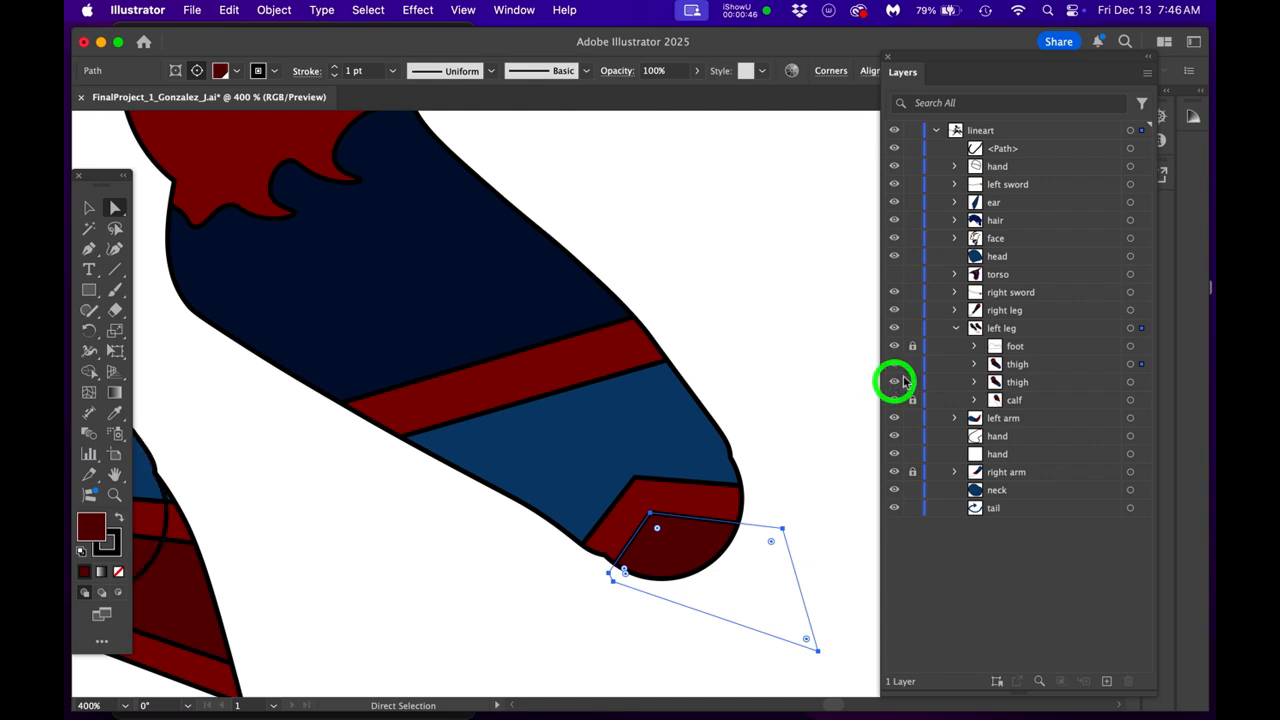
{"action": "left_click", "coordinate": [974, 366]}
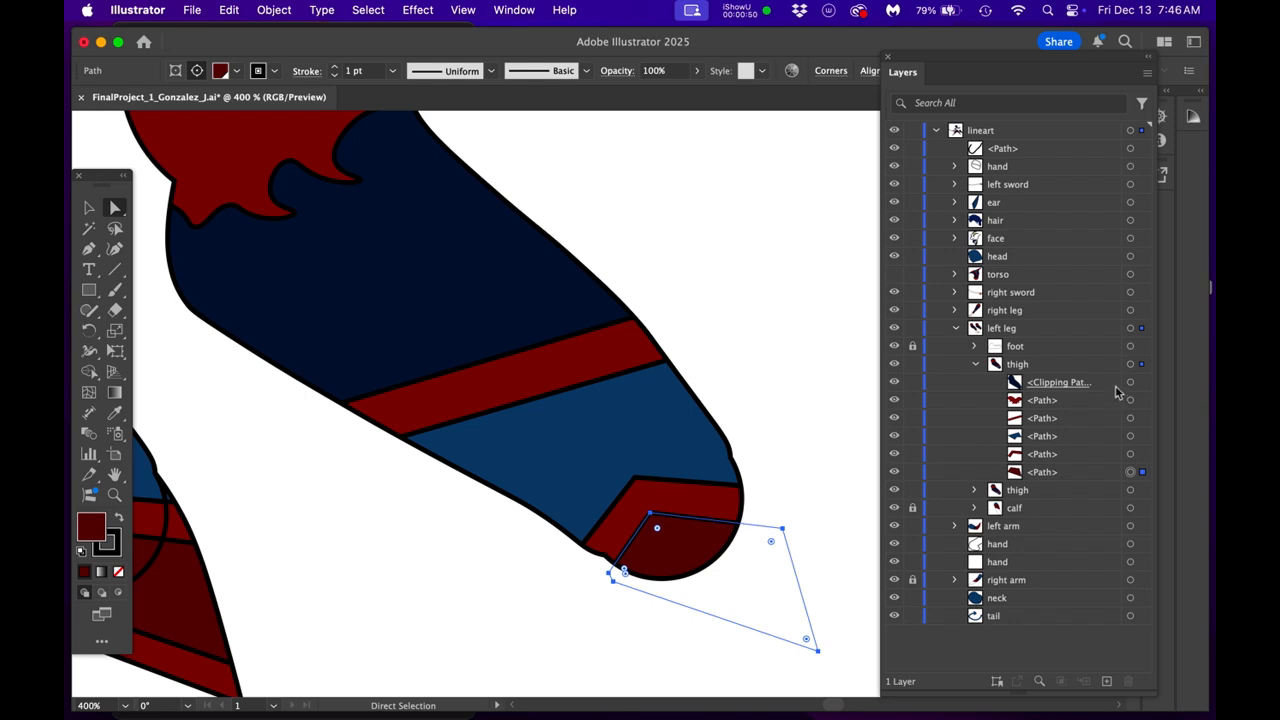
{"action": "scroll", "coordinate": [610, 399], "scroll_direction": "down", "scroll_amount": 1}
{"action": "mouse_move", "coordinate": [620, 455]}
{"action": "left_mouse_down"}
{"action": "mouse_move", "coordinate": [635, 494]}
{"action": "mouse_move", "coordinate": [617, 471]}
{"action": "left_mouse_up"}
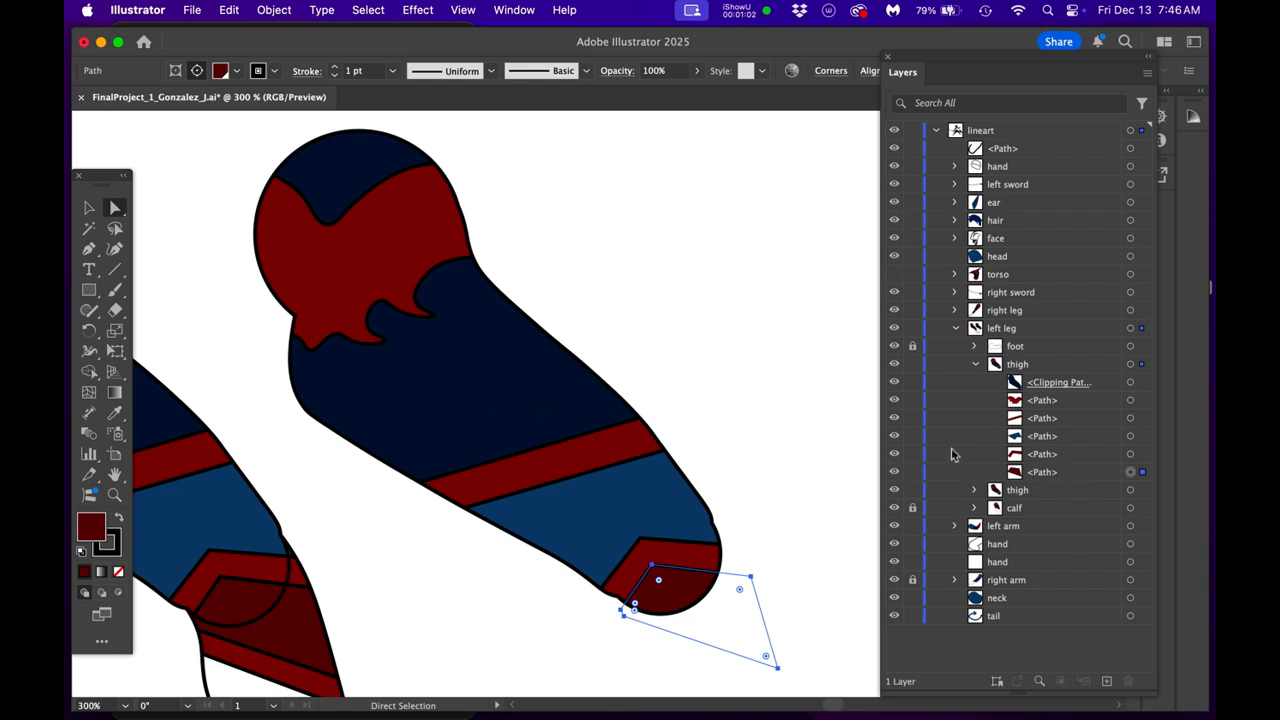
{"action": "left_click", "coordinate": [894, 436]}
{"action": "left_click", "coordinate": [894, 436]}
- Show the color swatches and remove both fill and stroke from the upper thigh group's clipping path
{"action": "left_click", "coordinate": [1088, 388]}
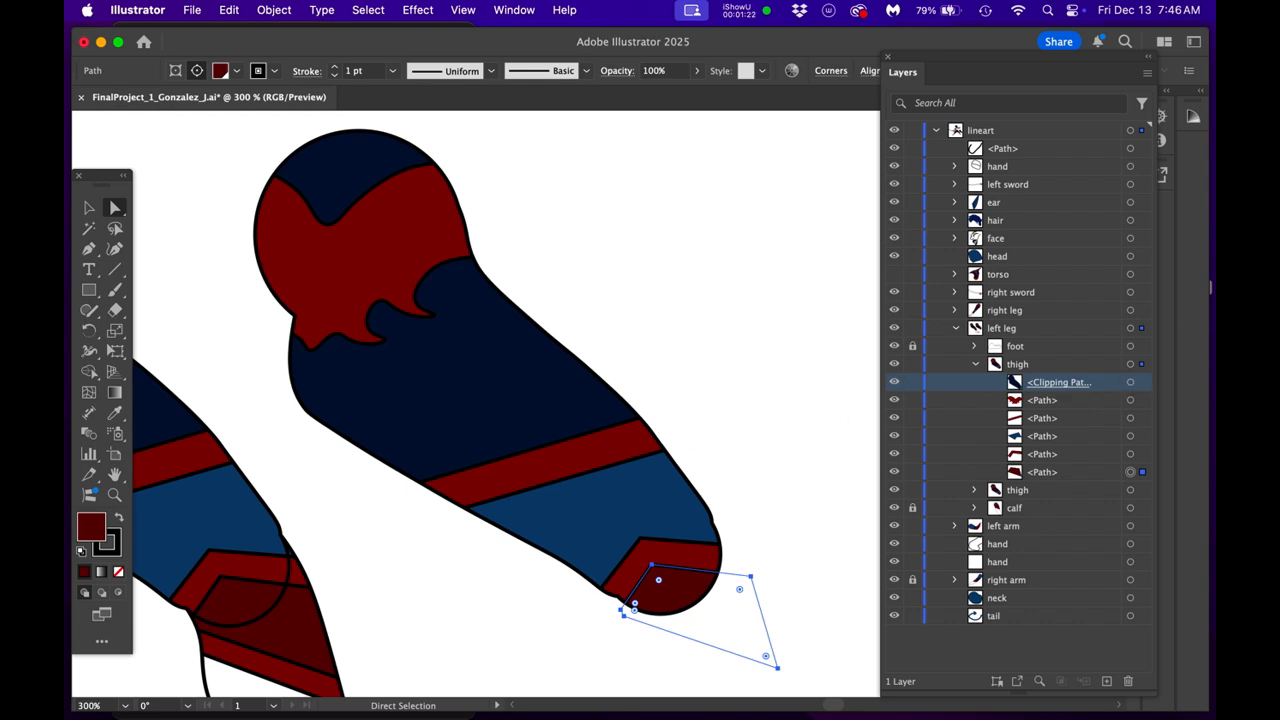
{"action": "left_click_drag", "start_coordinate": [1214, 196], "coordinate": [710, 83]}
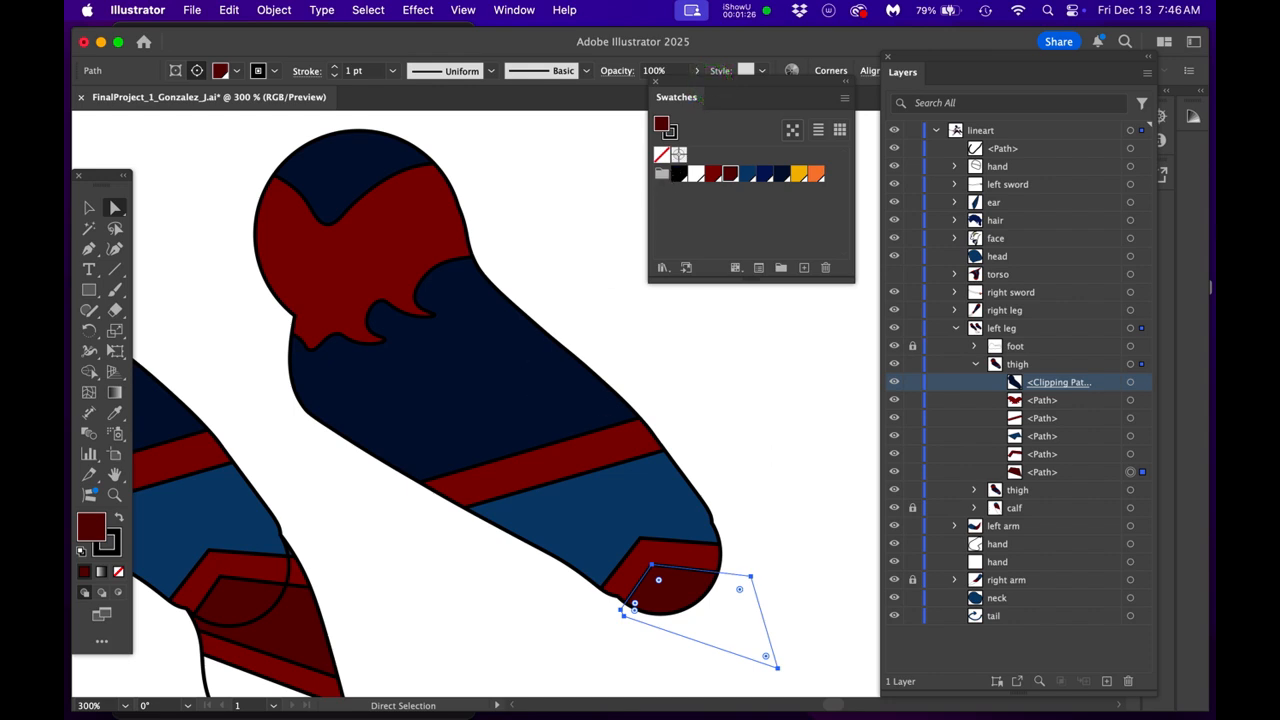
{"action": "left_click", "coordinate": [1130, 382]}
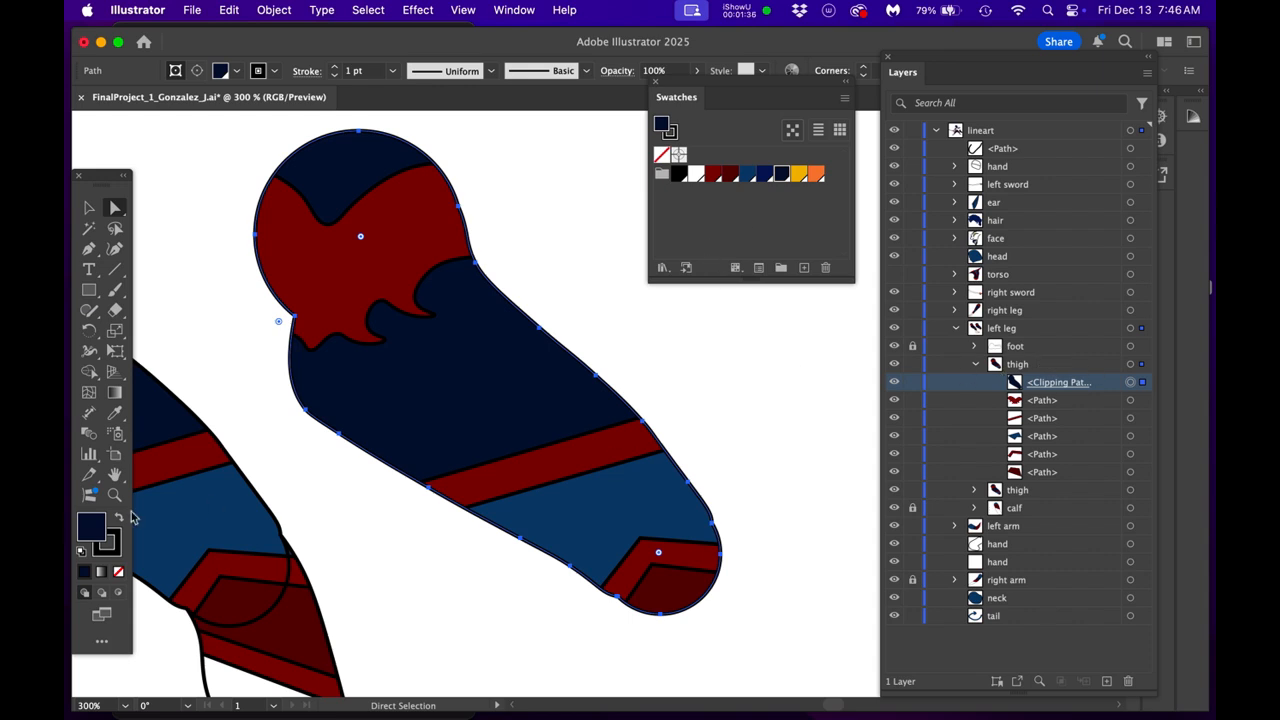
{"action": "left_click", "coordinate": [93, 523]}
{"action": "left_click", "coordinate": [118, 571]}
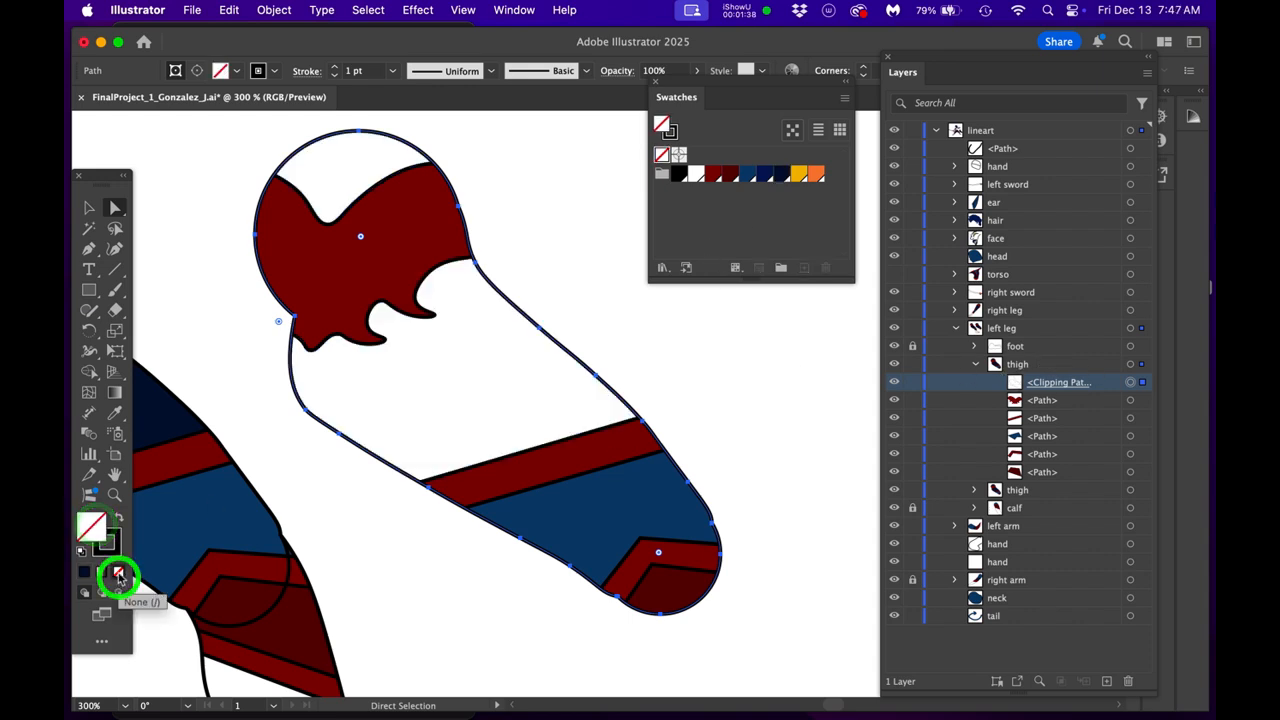
{"action": "left_click", "coordinate": [108, 543]}
{"action": "left_click", "coordinate": [118, 573]}
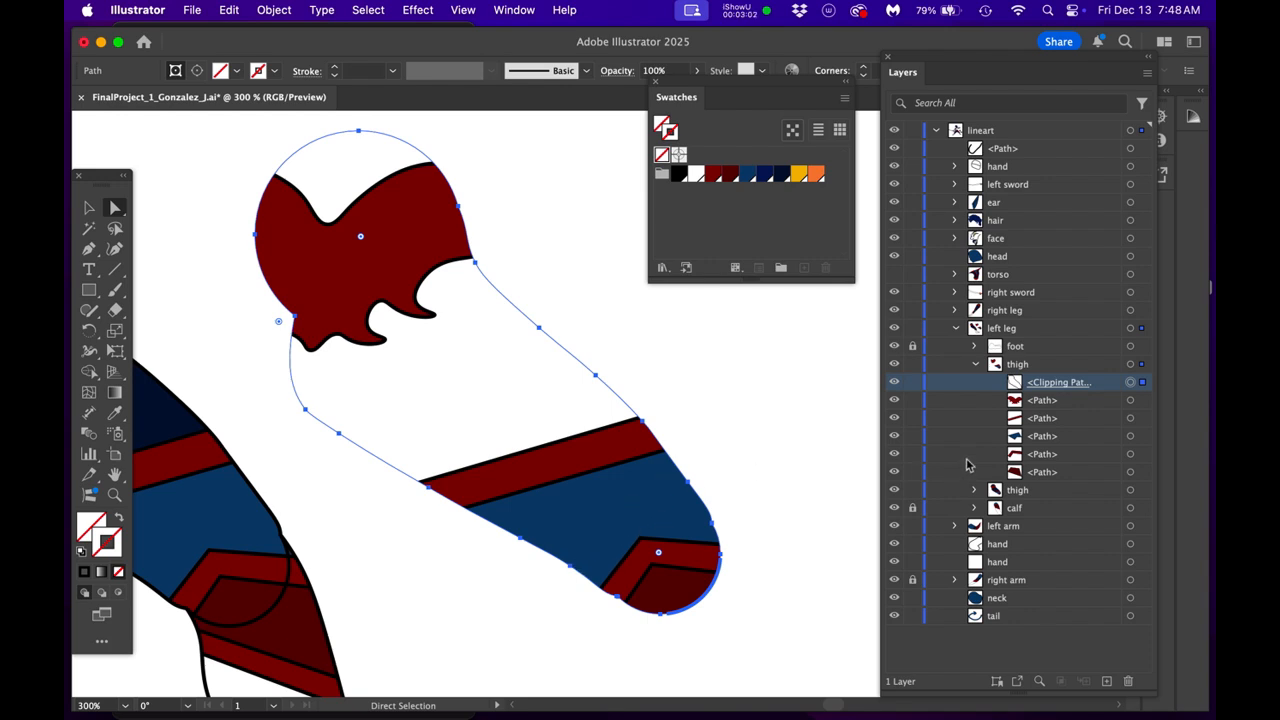
- Duplicate the clipping path, move the copy out above the thigh group, and rename it StrokeOnly
{"action": "left_click_drag", "start_coordinate": [1088, 381], "coordinate": [1106, 681]}
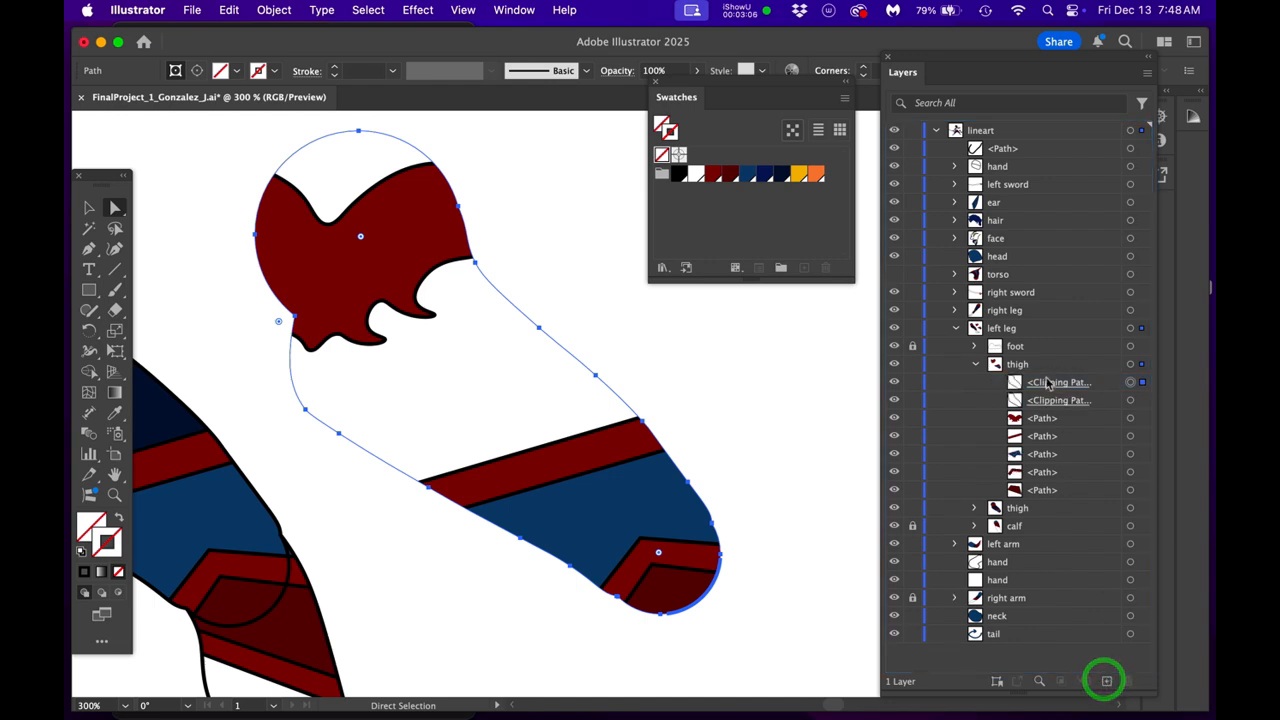
{"action": "left_click_drag", "start_coordinate": [1044, 393], "coordinate": [1022, 368]}
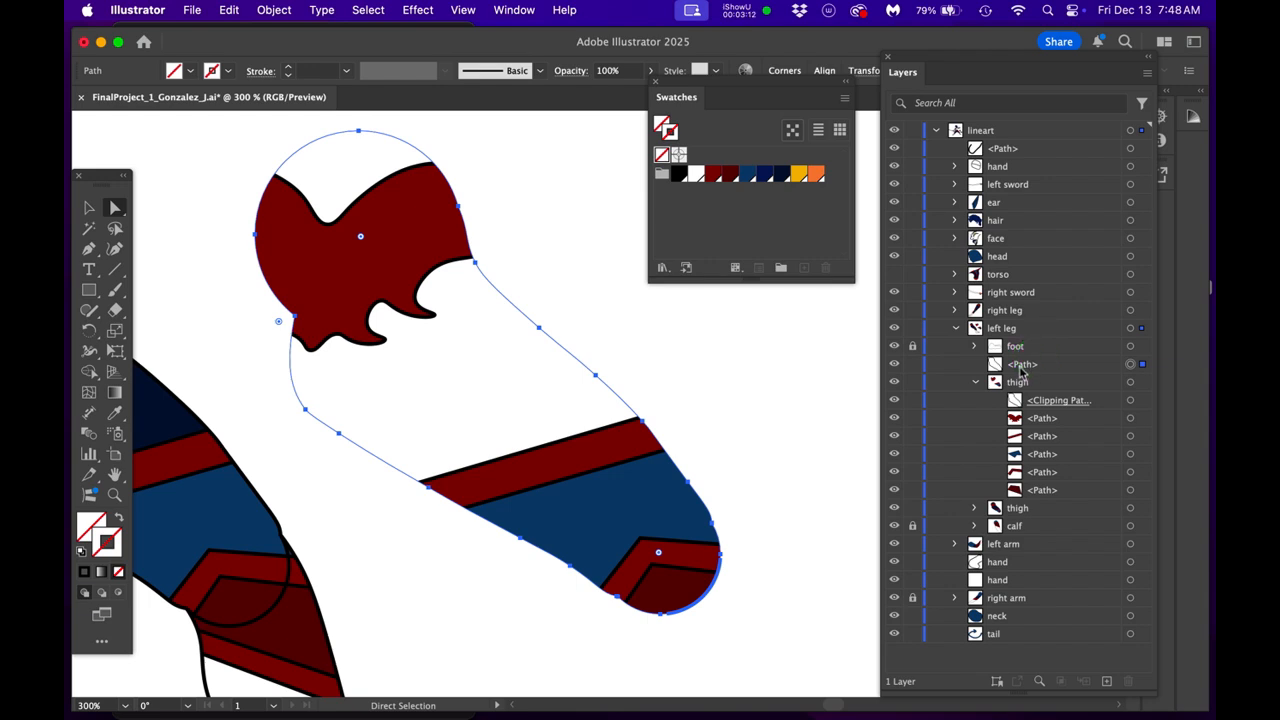
{"action": "double_click", "coordinate": [1022, 366]}
{"action": "type", "text": "S"}
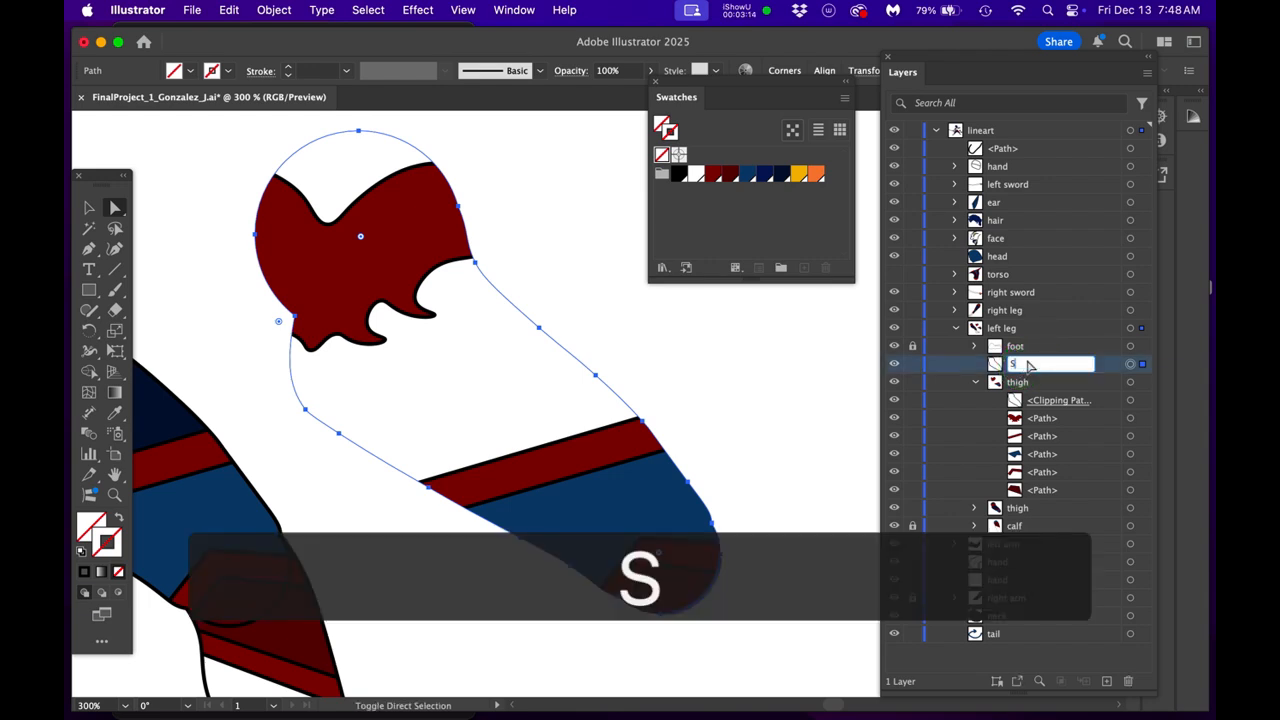
{"action": "type", "text": "troke"}
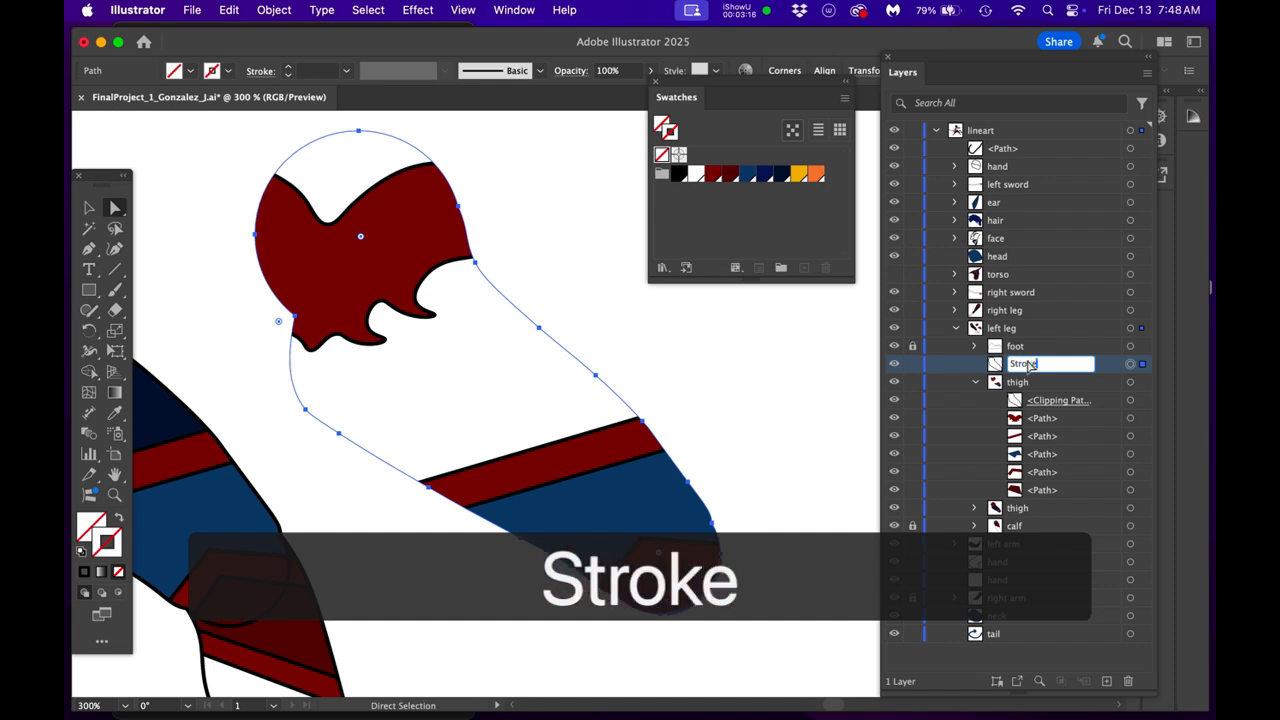
{"action": "type", "text": "Only"}
{"action": "key", "text": "Return"}
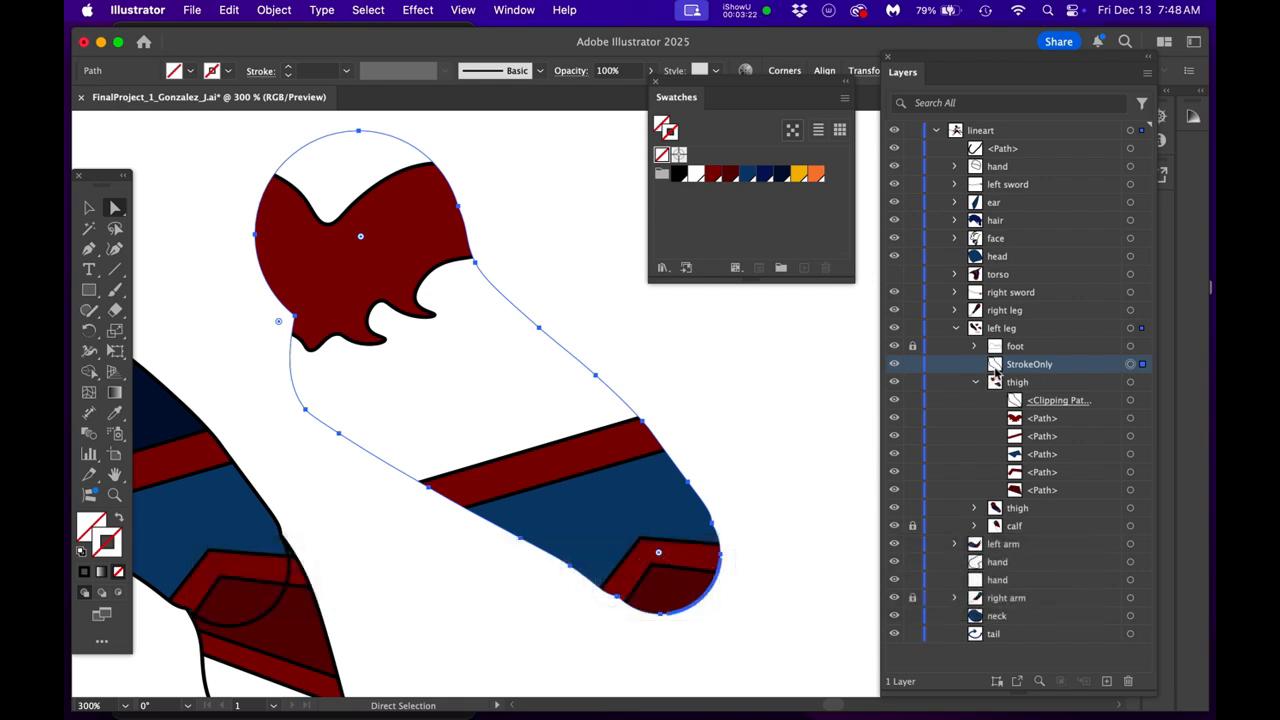
- Duplicate the StrokeOnly path and rename the lower copy FillOnly
{"action": "left_click", "coordinate": [1063, 371]}
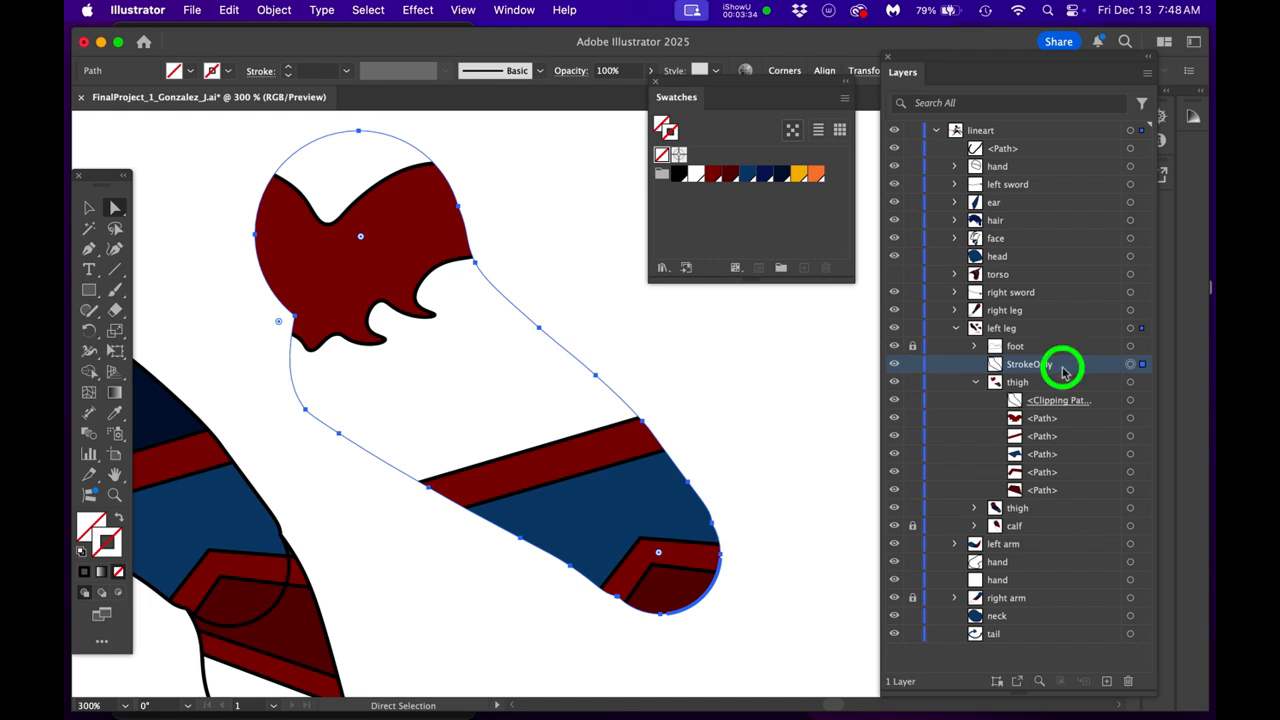
{"action": "left_click_drag", "start_coordinate": [1063, 371], "coordinate": [1106, 681]}
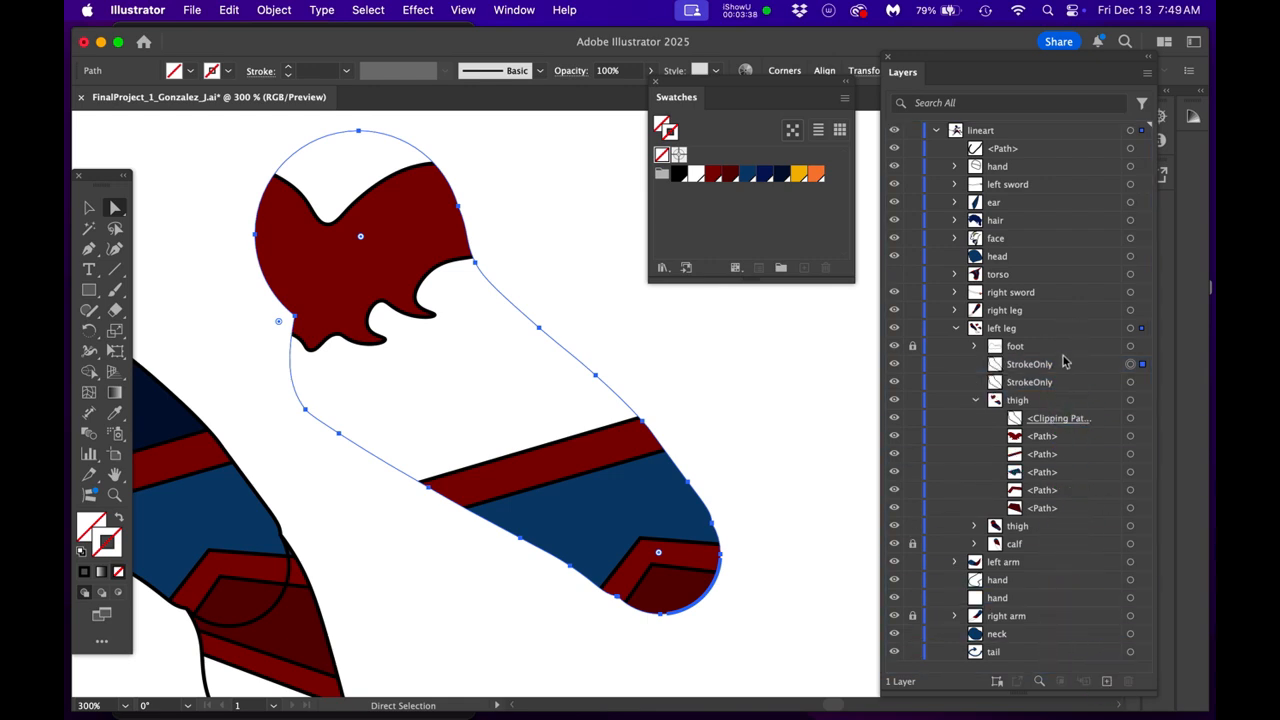
{"action": "double_click", "coordinate": [1027, 384]}
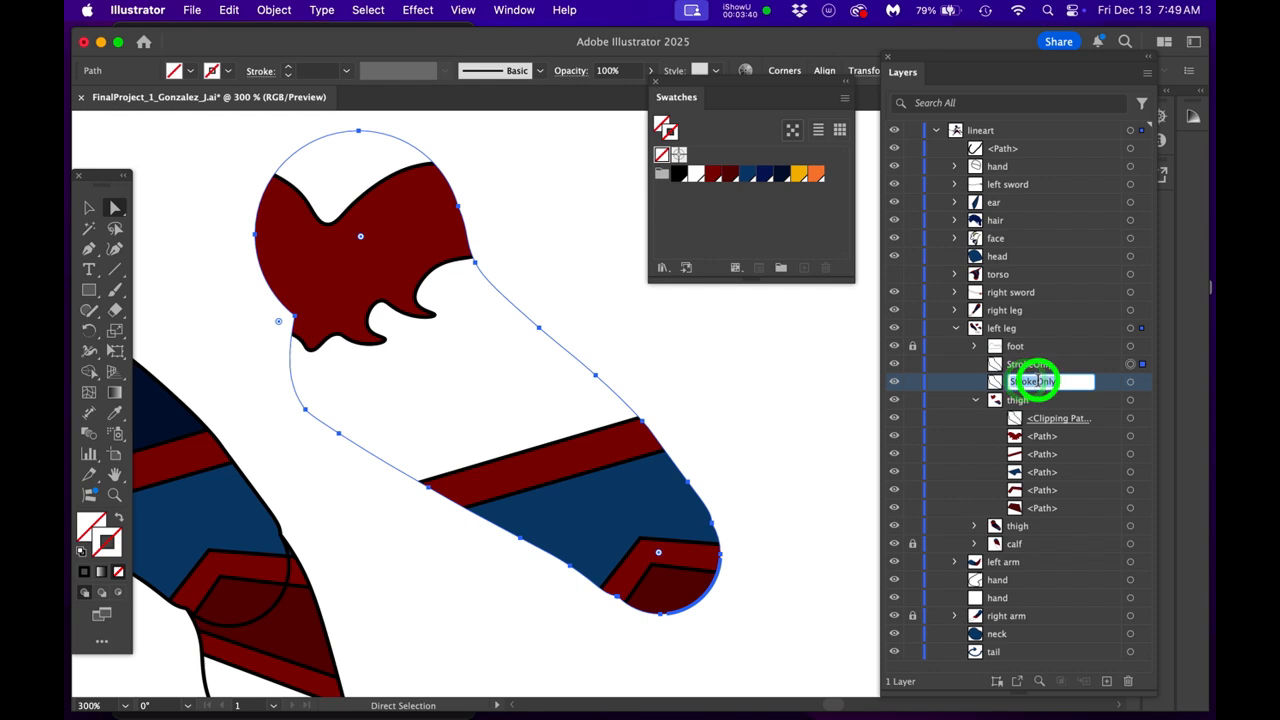
{"action": "left_click_drag", "start_coordinate": [1038, 381], "coordinate": [974, 375]}
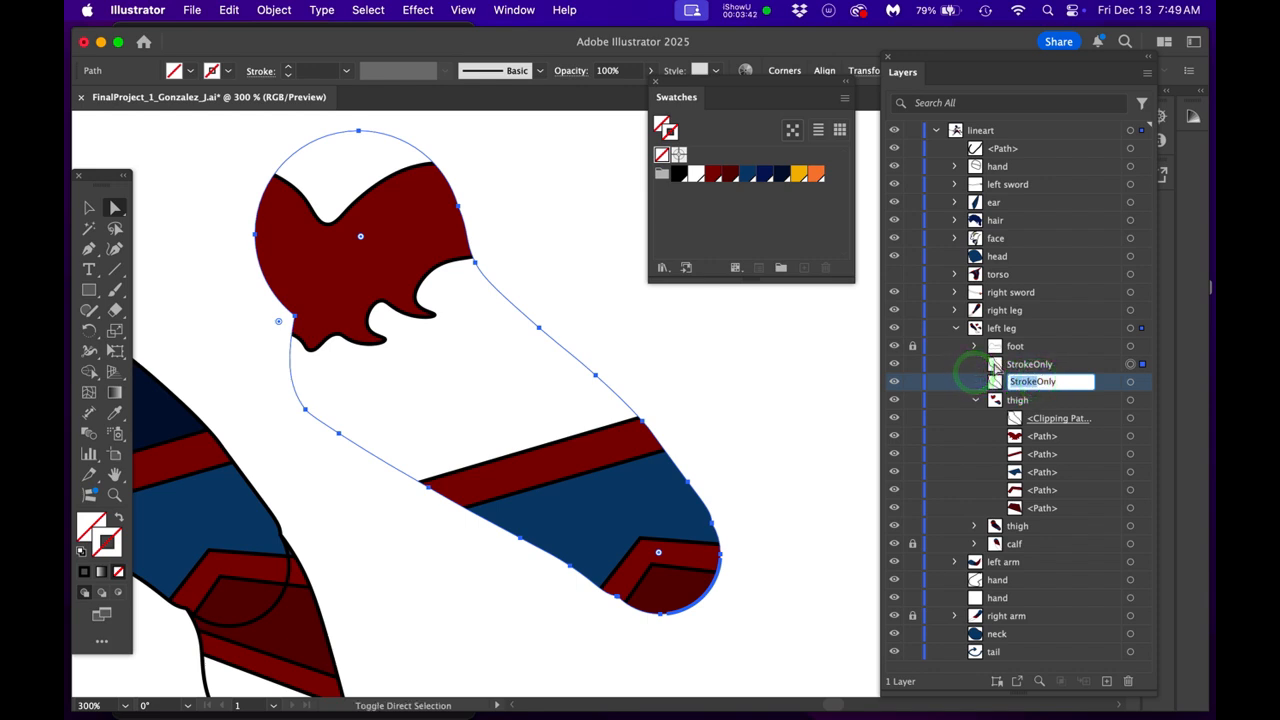
{"action": "type", "text": "Fill"}
{"action": "key", "text": "Return"}
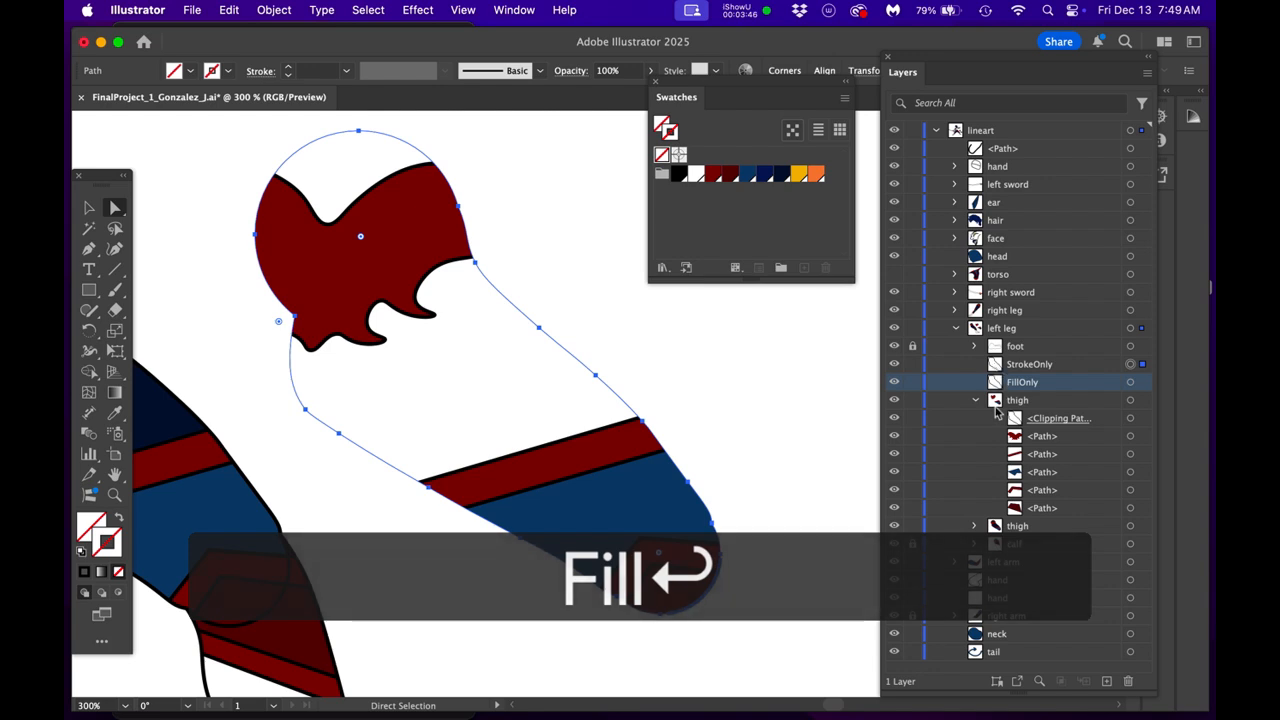
- Move FillOnly to the bottom of the upper thigh group and fill it with the darkest navy swatch
{"action": "left_click_drag", "start_coordinate": [1055, 383], "coordinate": [1050, 510]}
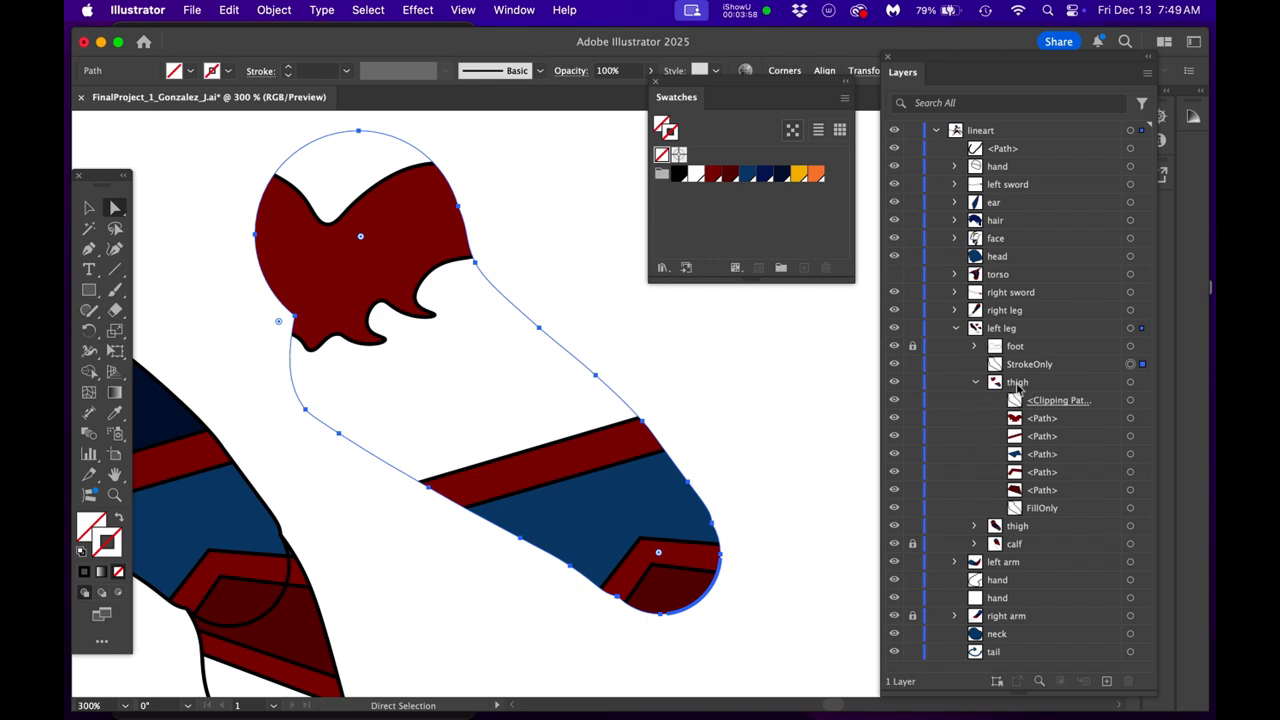
{"action": "left_click", "coordinate": [1130, 509]}
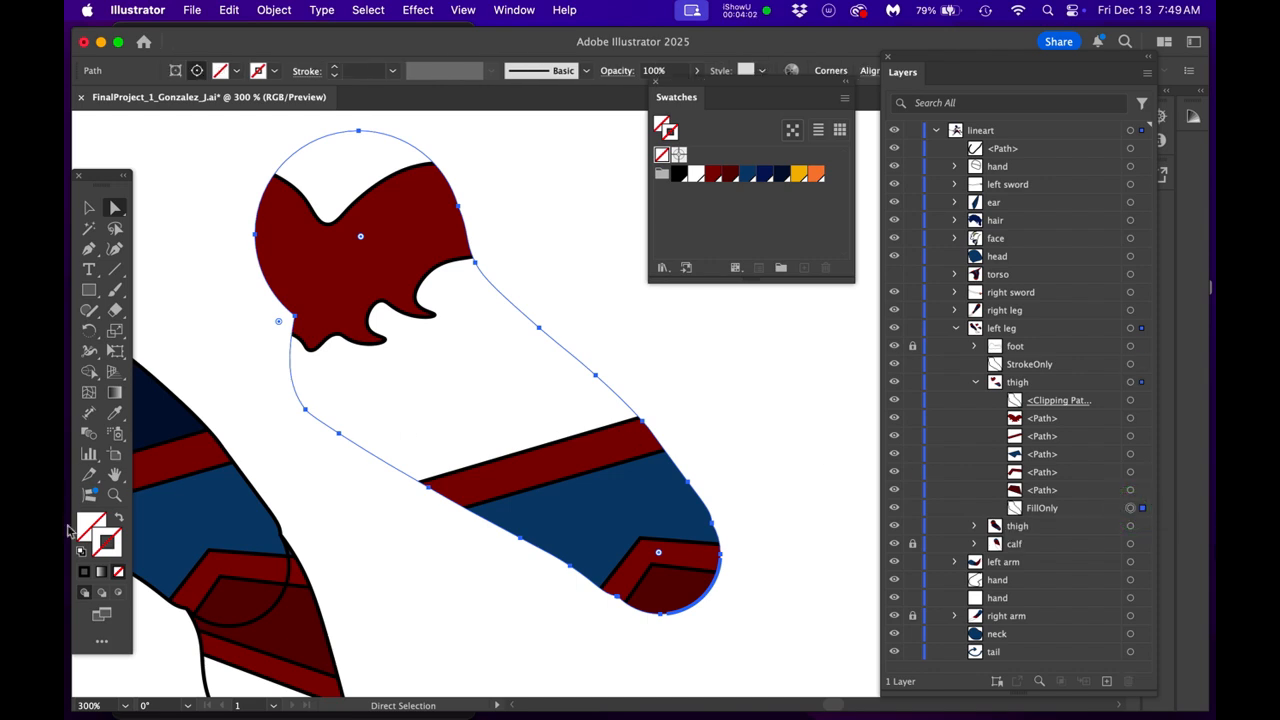
{"action": "left_click", "coordinate": [91, 525]}
{"action": "left_click_drag", "start_coordinate": [104, 178], "coordinate": [166, 143]}
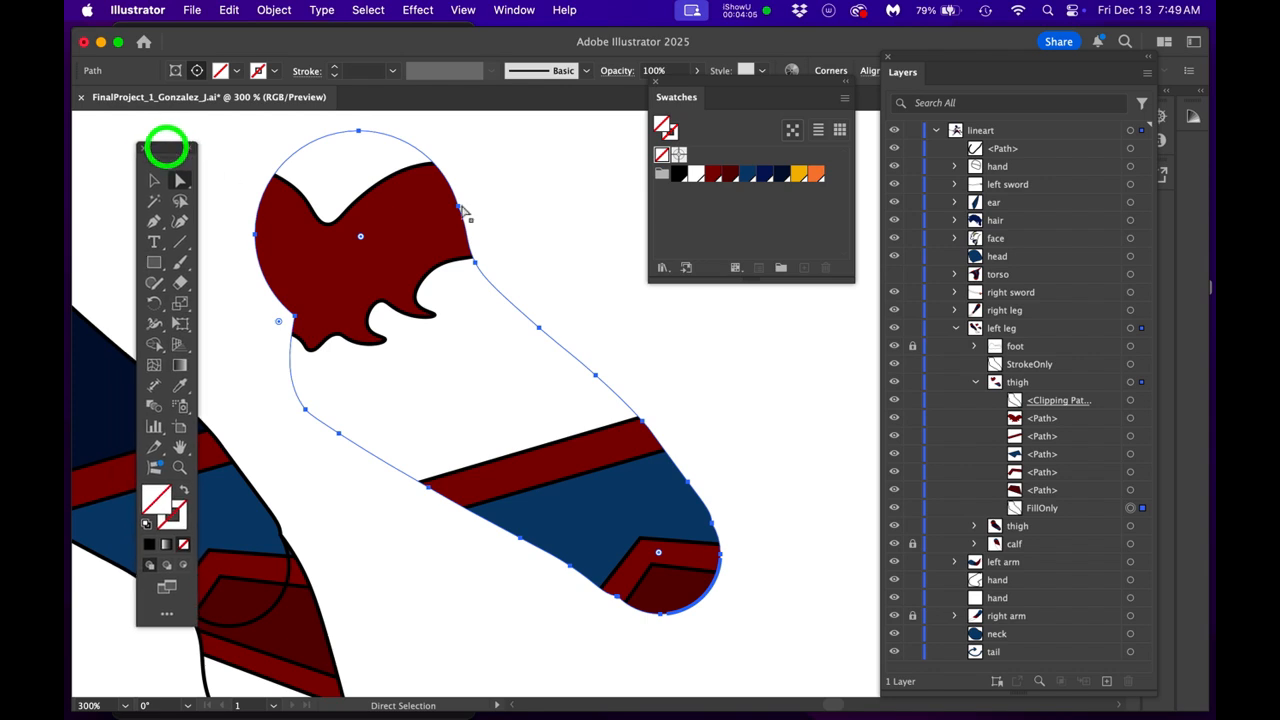
{"action": "left_click", "coordinate": [785, 176]}
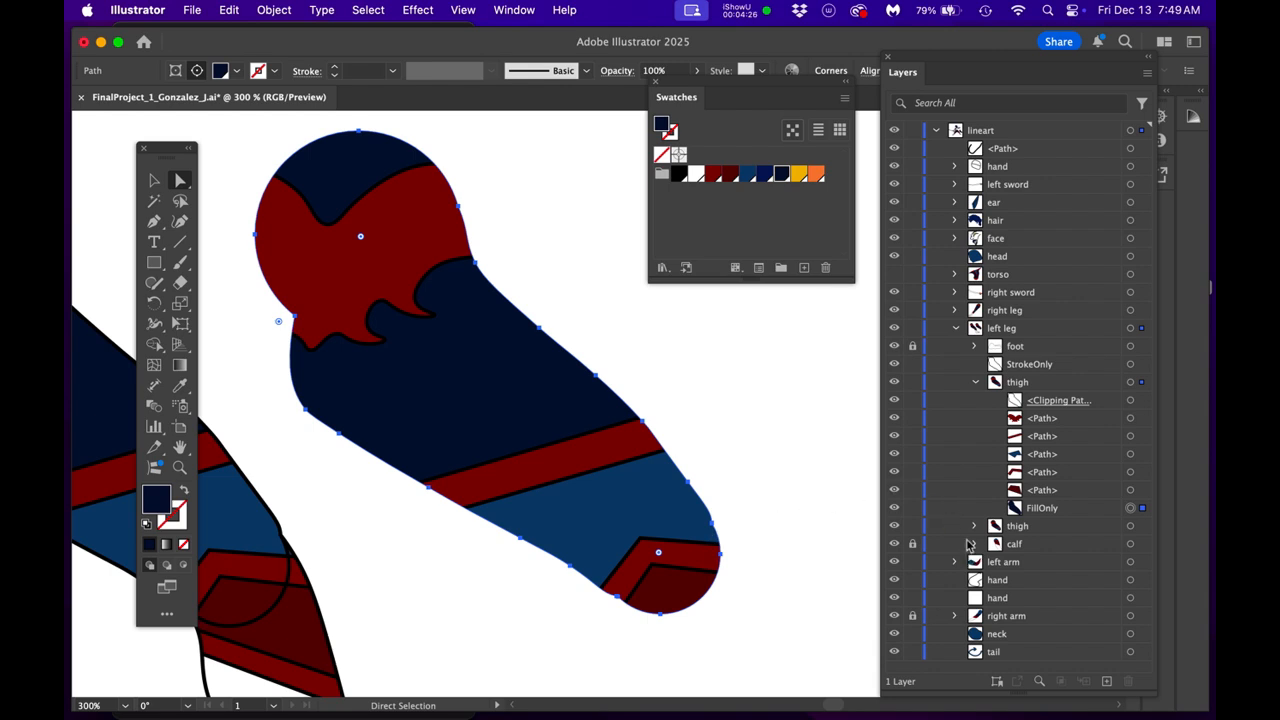
- Collapse and hide the upper thigh group, then give the StrokeOnly path a black stroke
{"action": "left_click", "coordinate": [974, 384]}
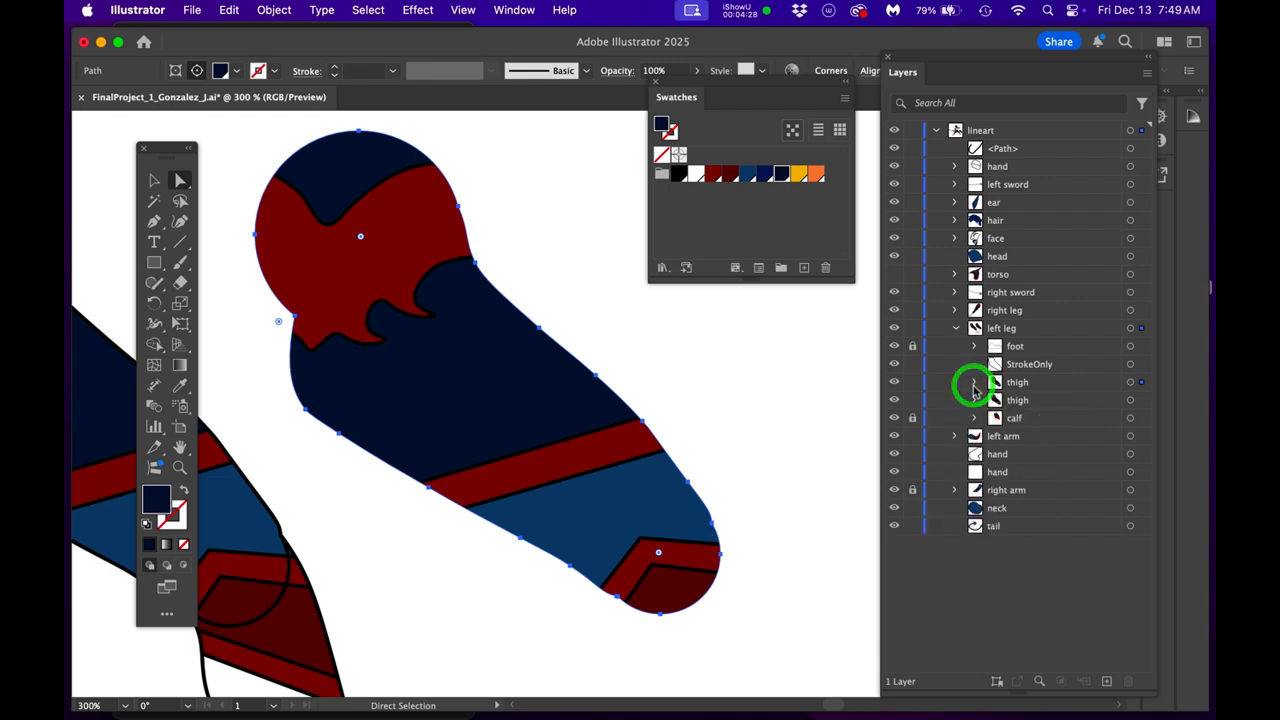
{"action": "left_click", "coordinate": [895, 383]}
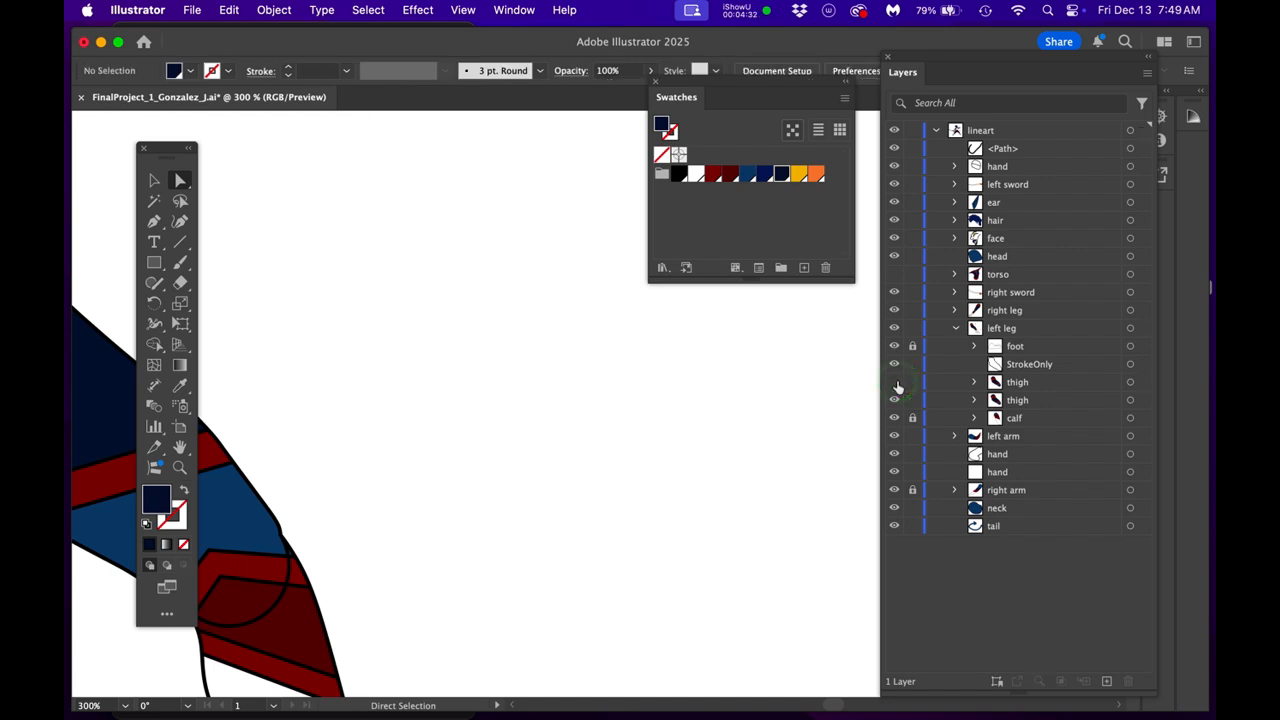
{"action": "left_click", "coordinate": [1129, 366]}
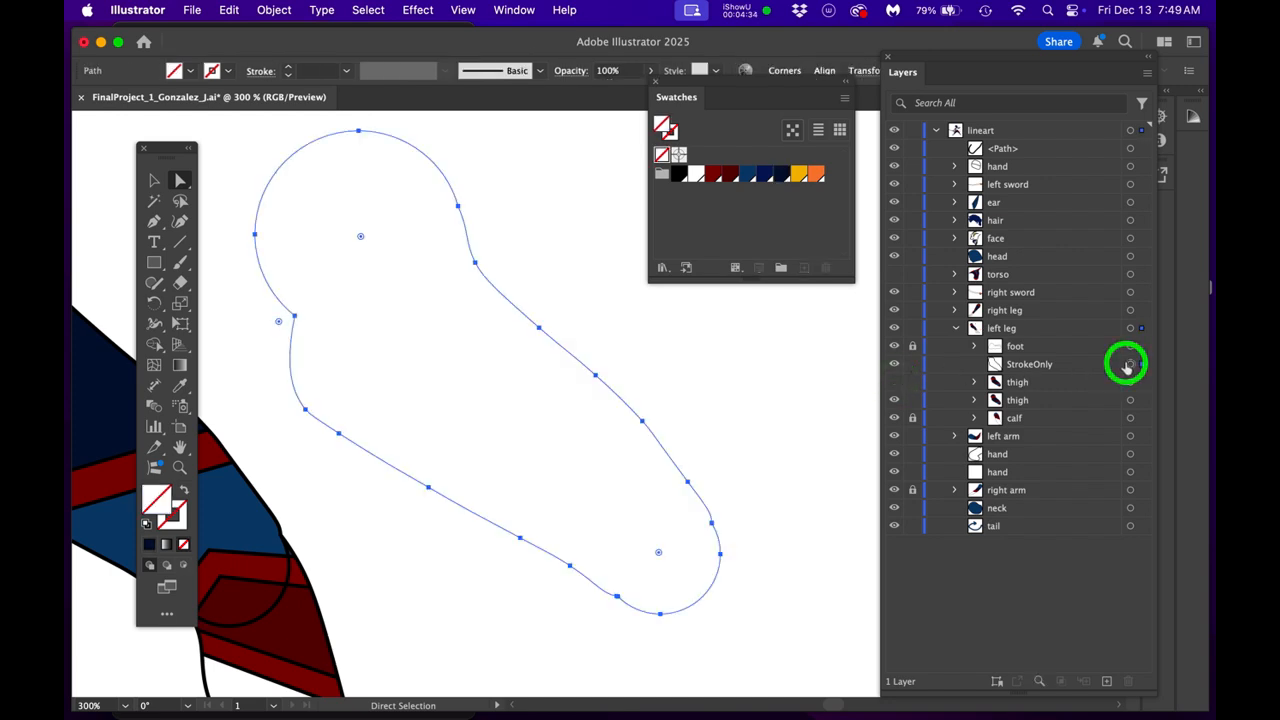
{"action": "left_click", "coordinate": [178, 513]}
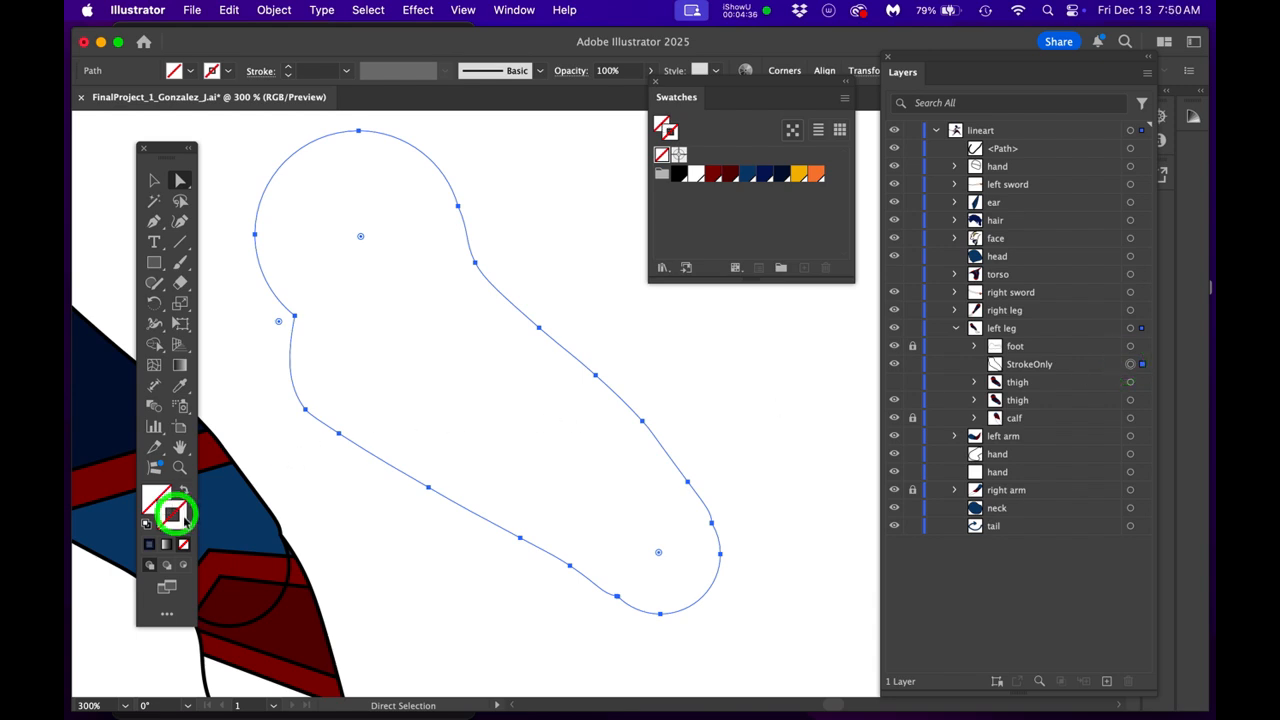
{"action": "left_click", "coordinate": [678, 174]}
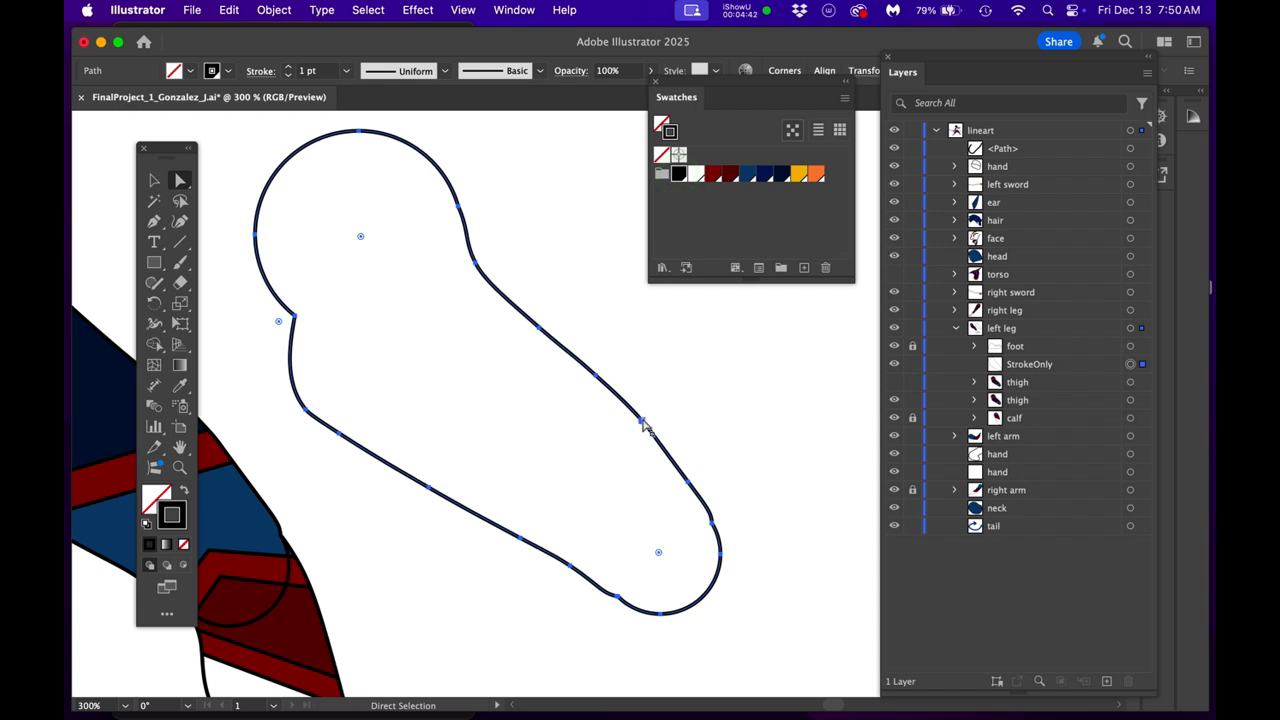
- Ready the Scissors tool at the sharp corner where the StrokeOnly outline's rounded upper end meets the thigh
{"action": "key", "text": "c"}
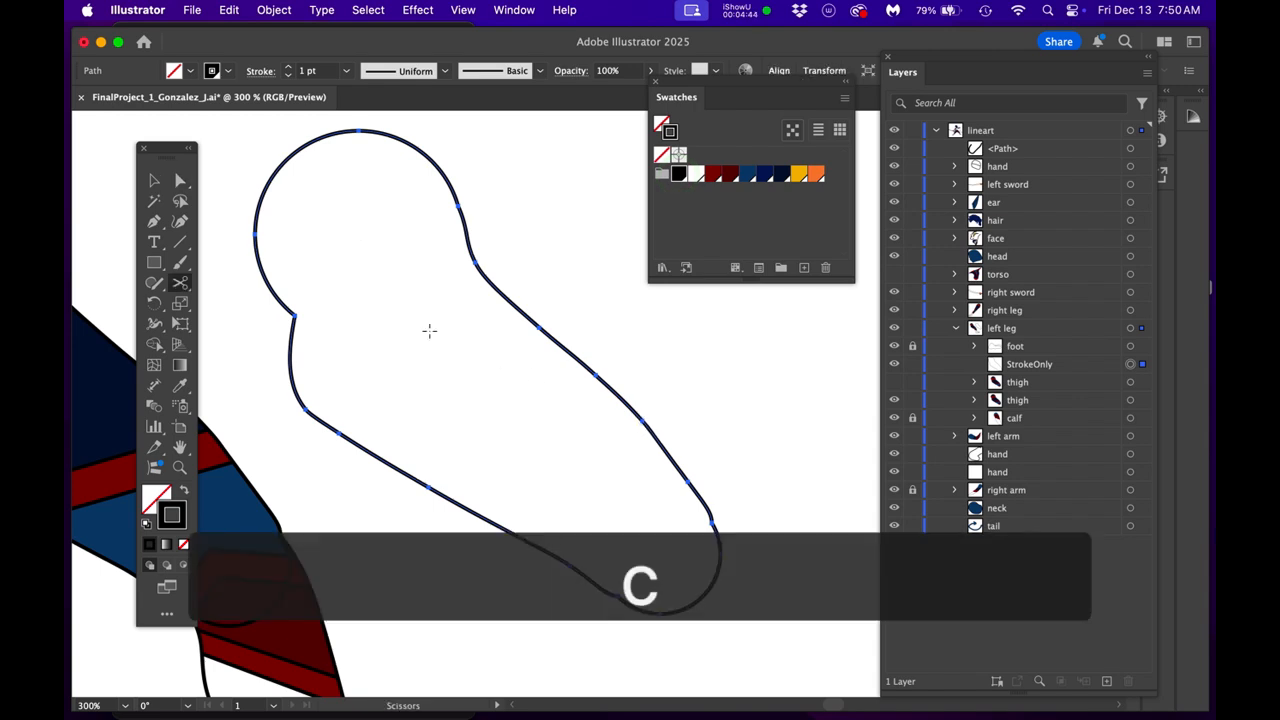
{"action": "scroll", "coordinate": [428, 330], "scroll_direction": "up", "scroll_amount": 2}
{"action": "left_click_drag", "start_coordinate": [423, 319], "coordinate": [632, 479]}
{"action": "scroll", "coordinate": [378, 465], "scroll_direction": "up", "scroll_amount": 2}
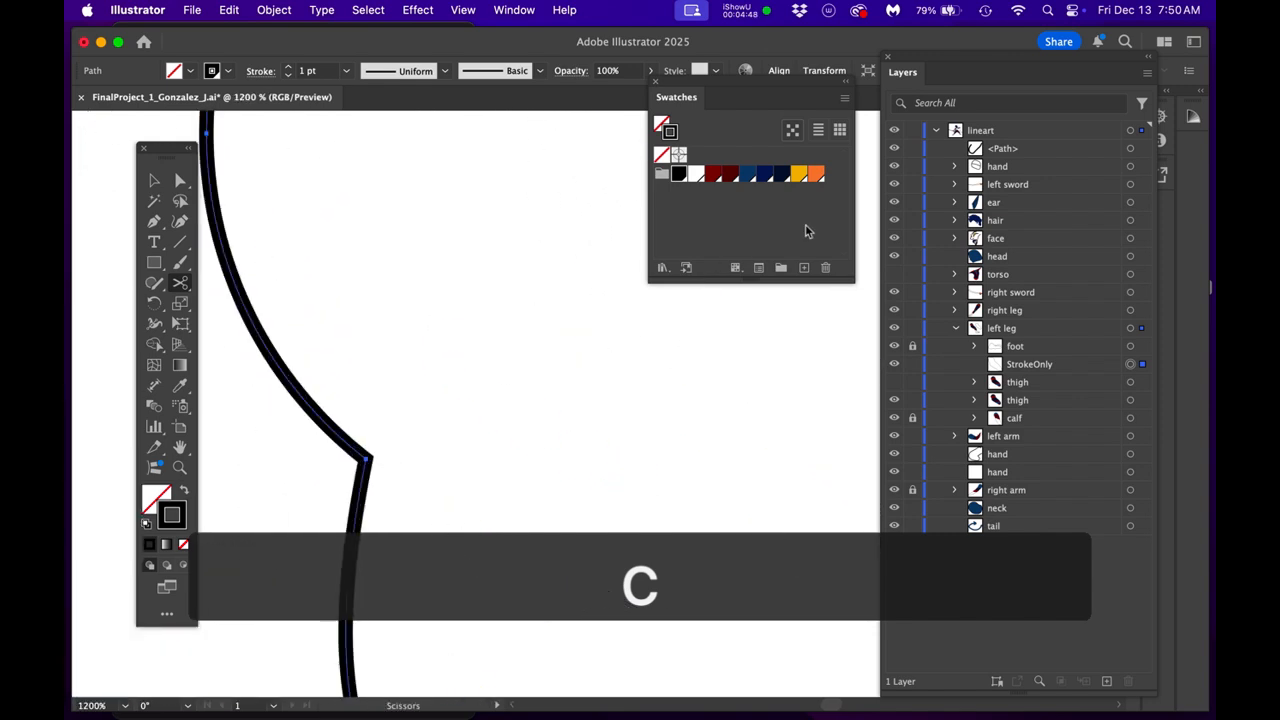
{"action": "double_click", "coordinate": [1063, 332]}
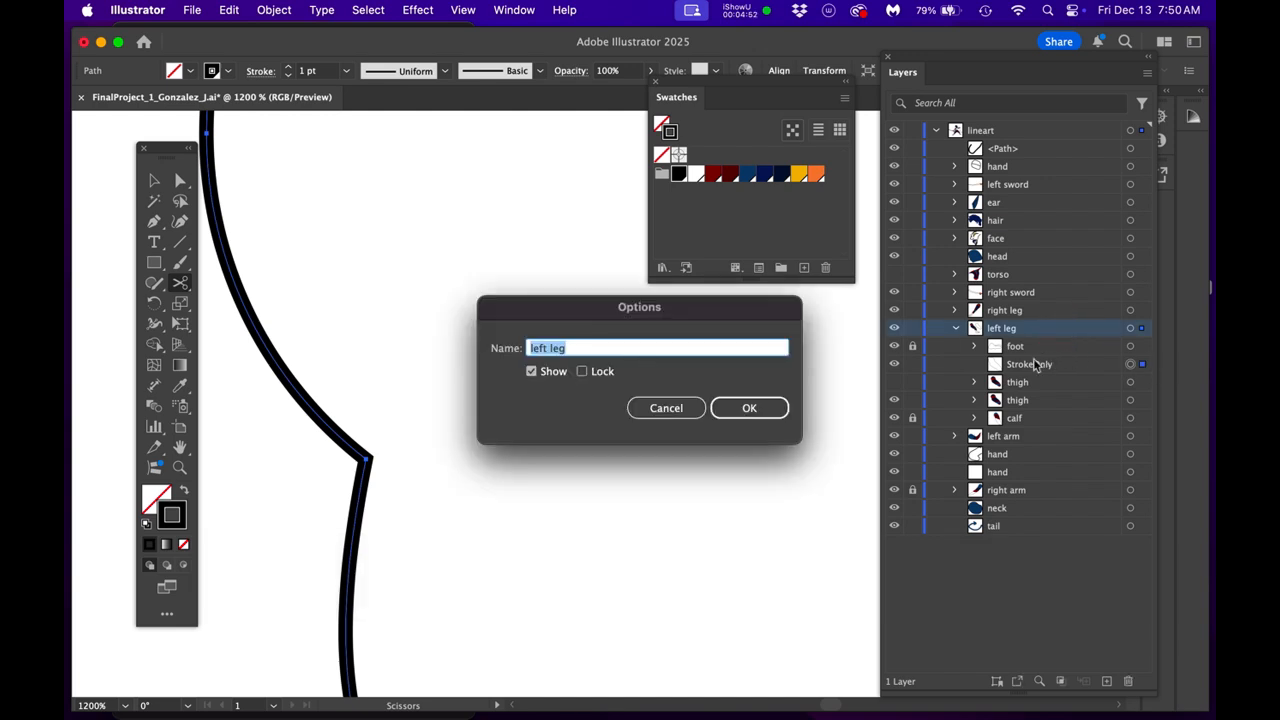
{"action": "left_click", "coordinate": [656, 410]}
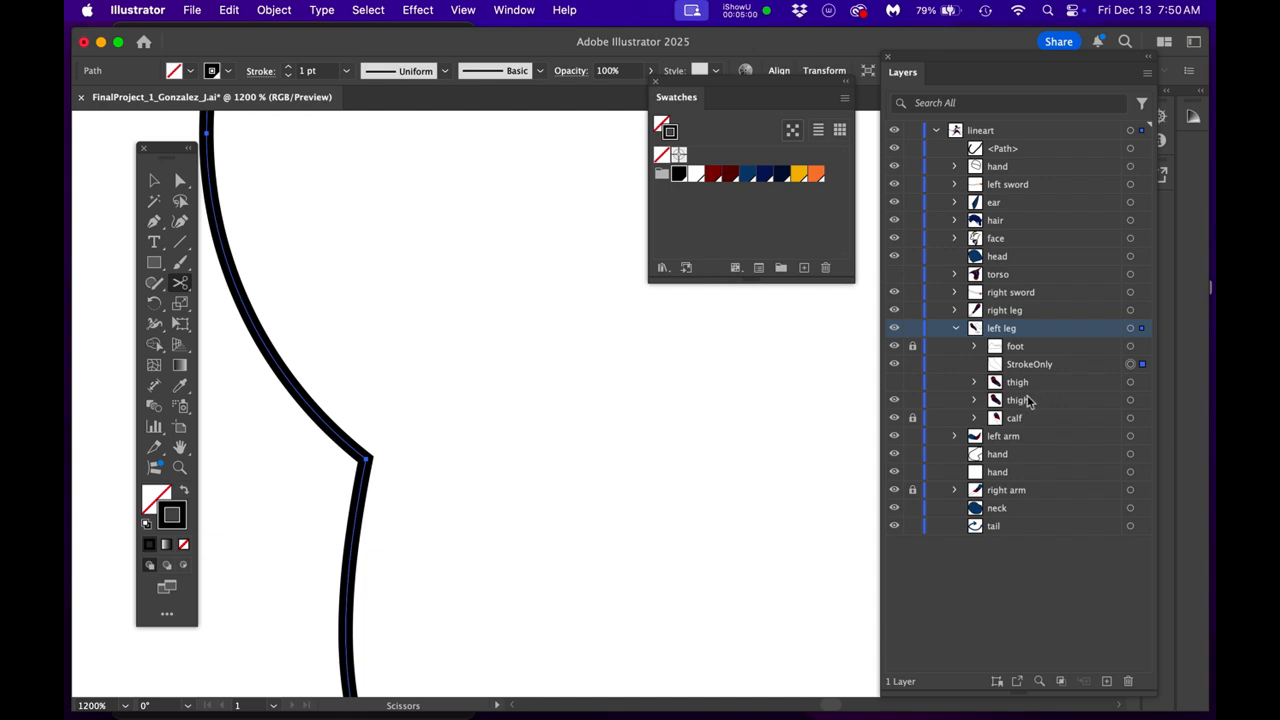
{"action": "double_click", "coordinate": [1076, 327]}
{"action": "left_click", "coordinate": [673, 410]}
- Change the lineart layer's color to Magenta
{"action": "left_click", "coordinate": [1039, 137]}
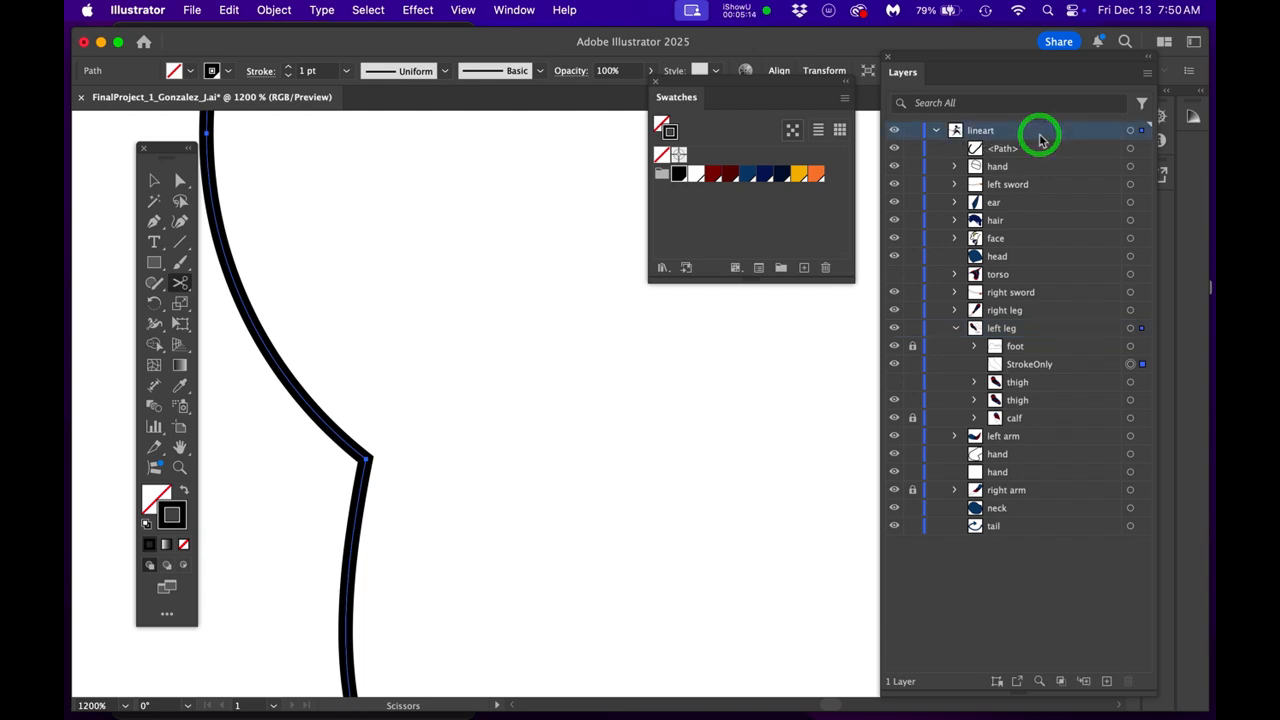
{"action": "double_click", "coordinate": [1039, 137]}
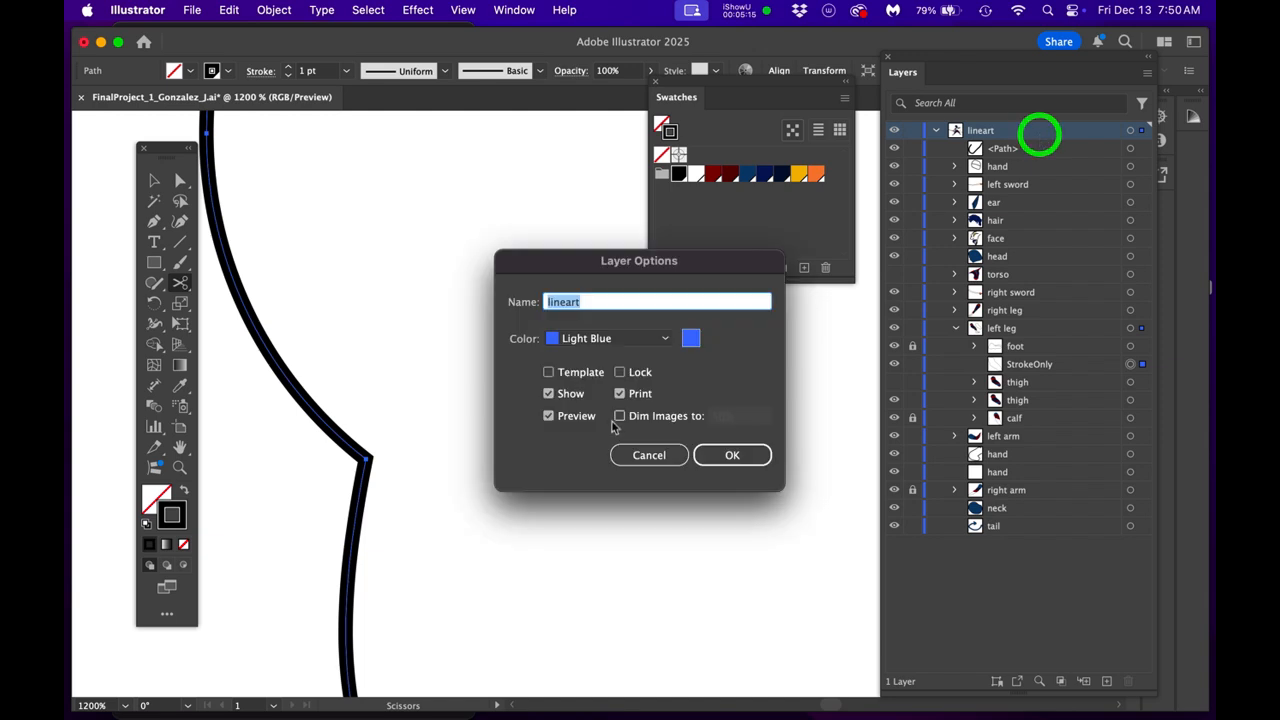
{"action": "left_click", "coordinate": [610, 337]}
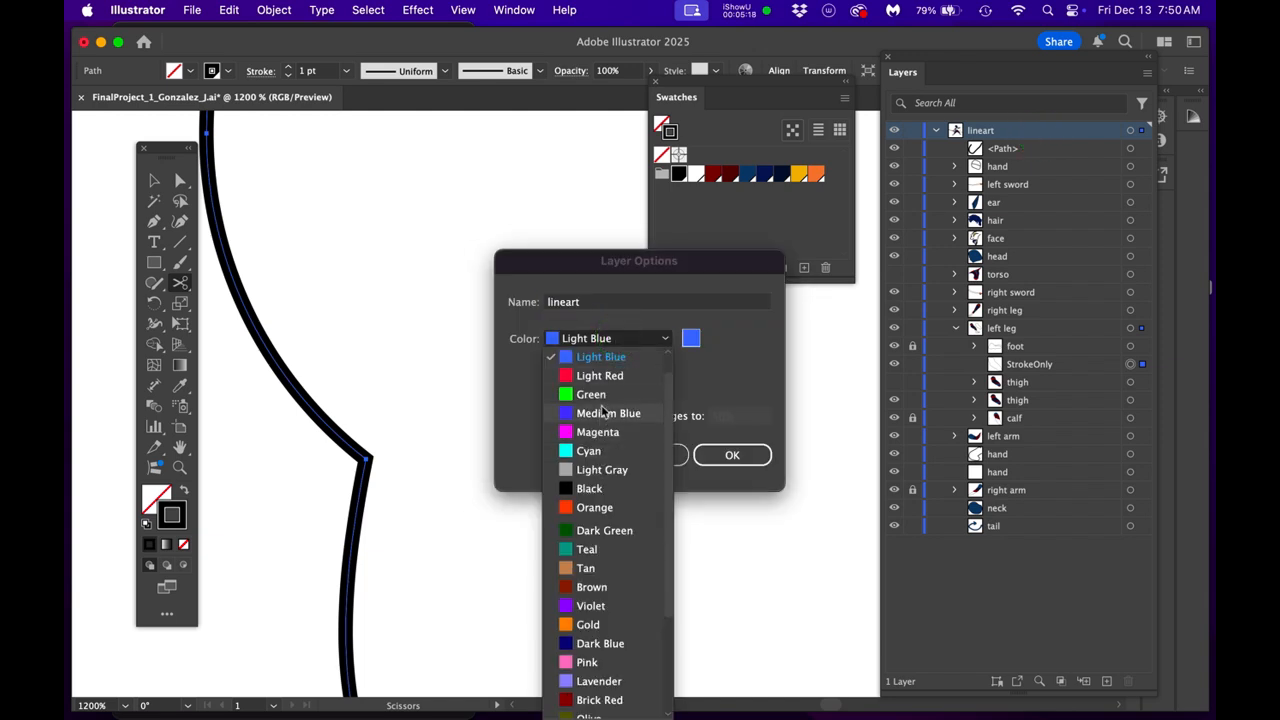
{"action": "left_click", "coordinate": [598, 436]}
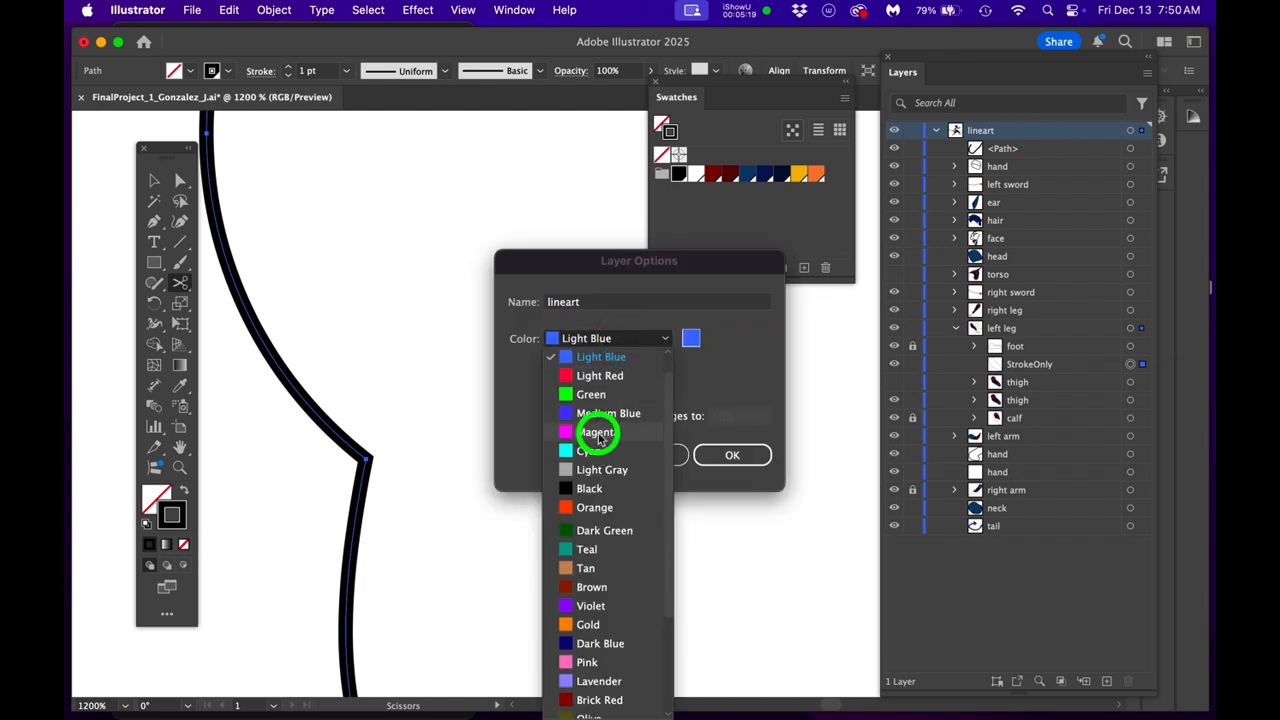
{"action": "left_click", "coordinate": [731, 455]}
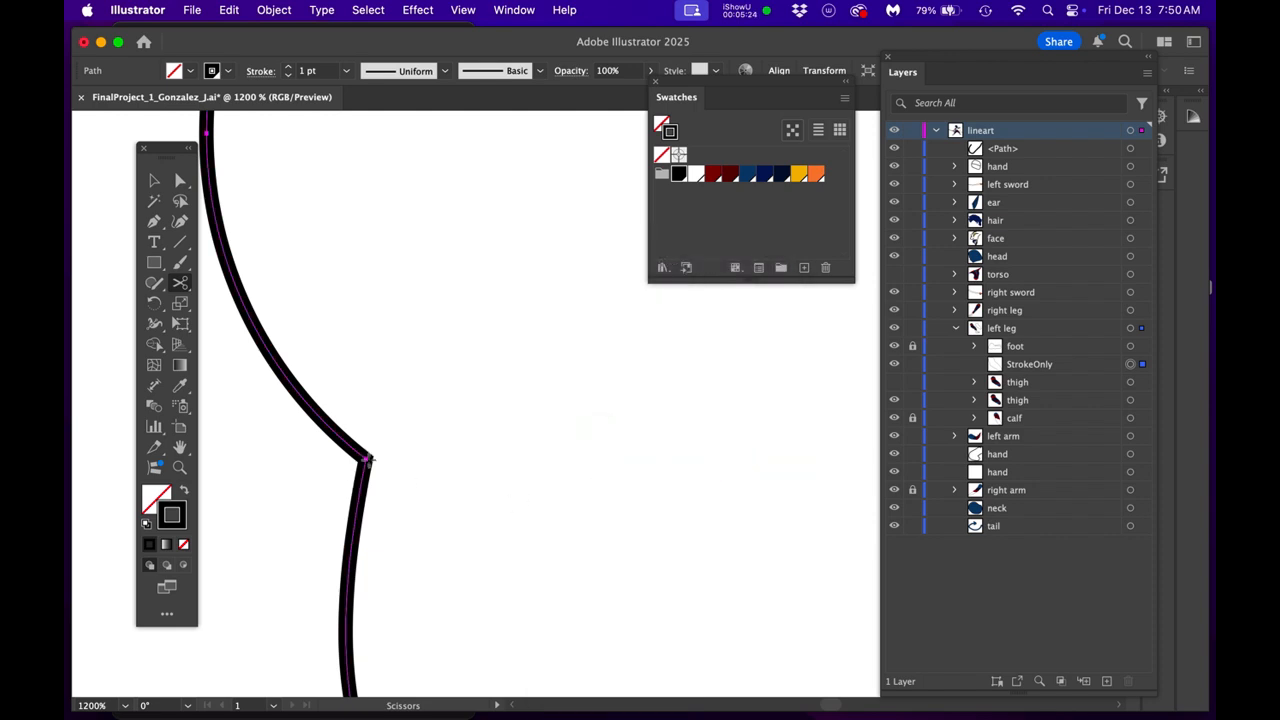
- Cut the StrokeOnly outline at the two anchors where its rounded upper end meets the thigh's sides
{"action": "left_click", "coordinate": [367, 459]}
{"action": "scroll", "coordinate": [440, 426], "scroll_direction": "down", "scroll_amount": 2}
{"action": "left_click_drag", "start_coordinate": [445, 448], "coordinate": [356, 513]}
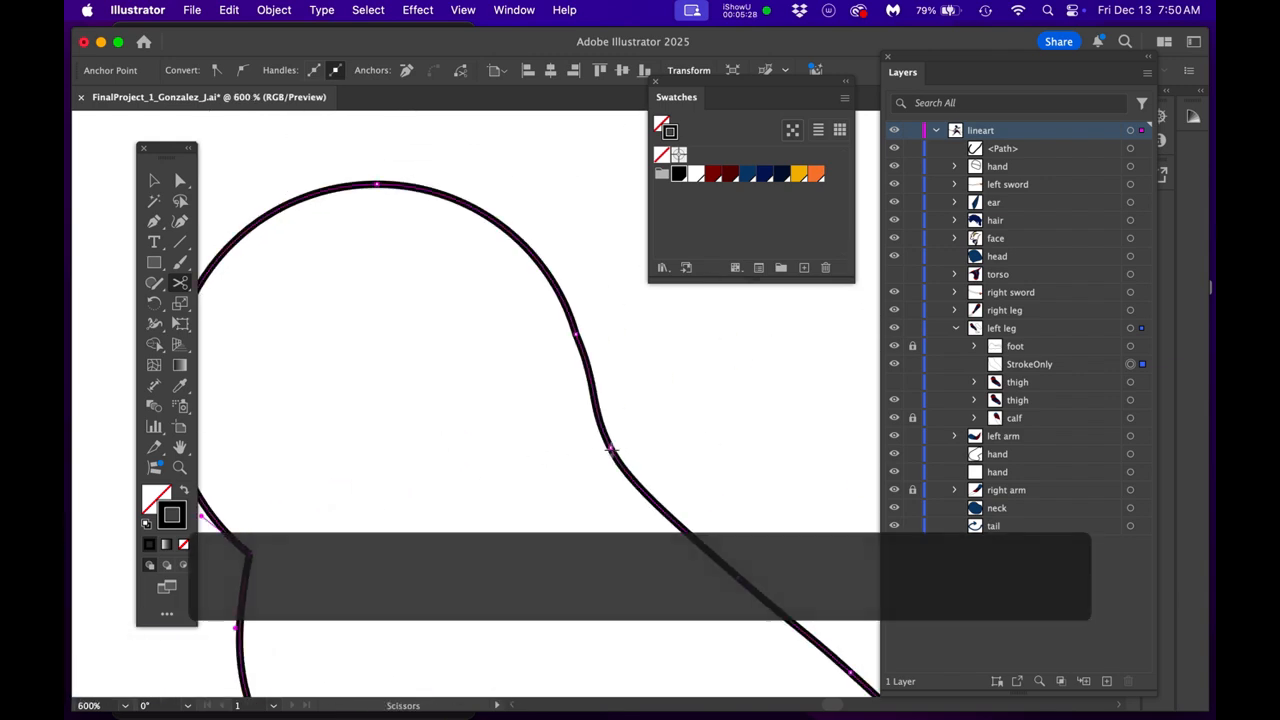
{"action": "left_click", "coordinate": [610, 450]}
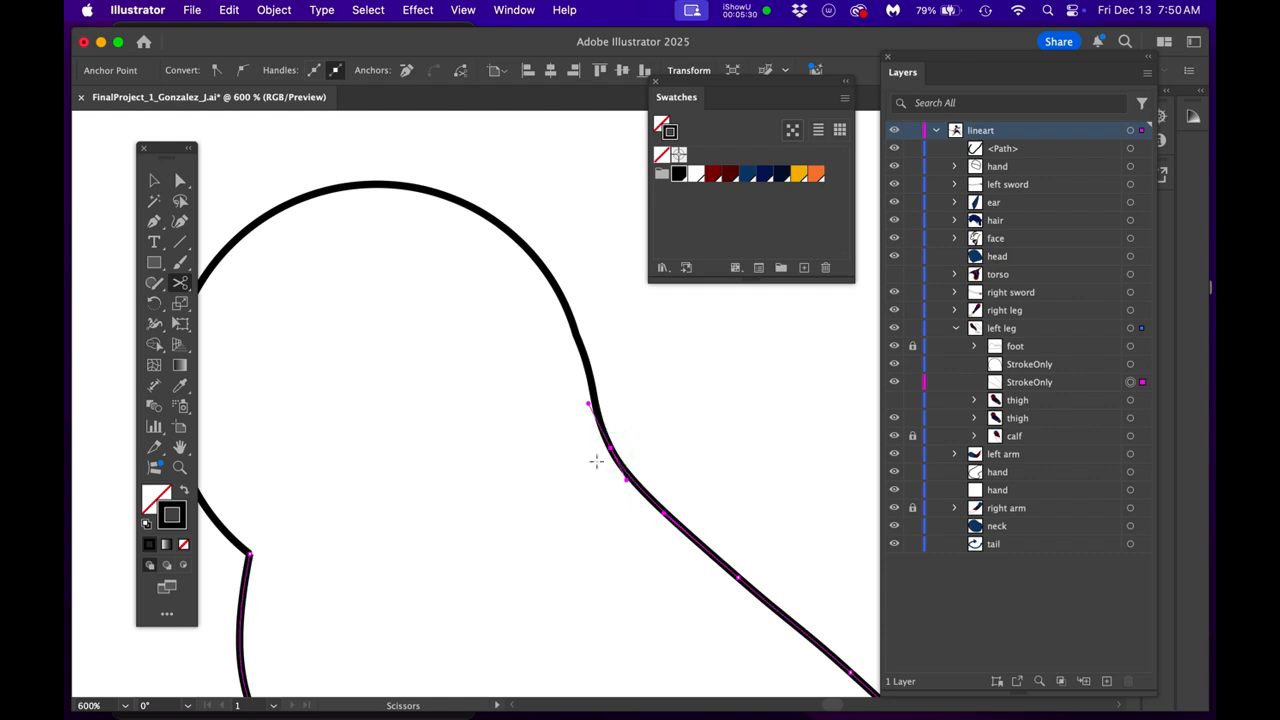
- Delete the rounded upper arc that was cut from the StrokeOnly outline
{"action": "key", "text": "a"}
{"action": "left_click", "coordinate": [533, 272]}
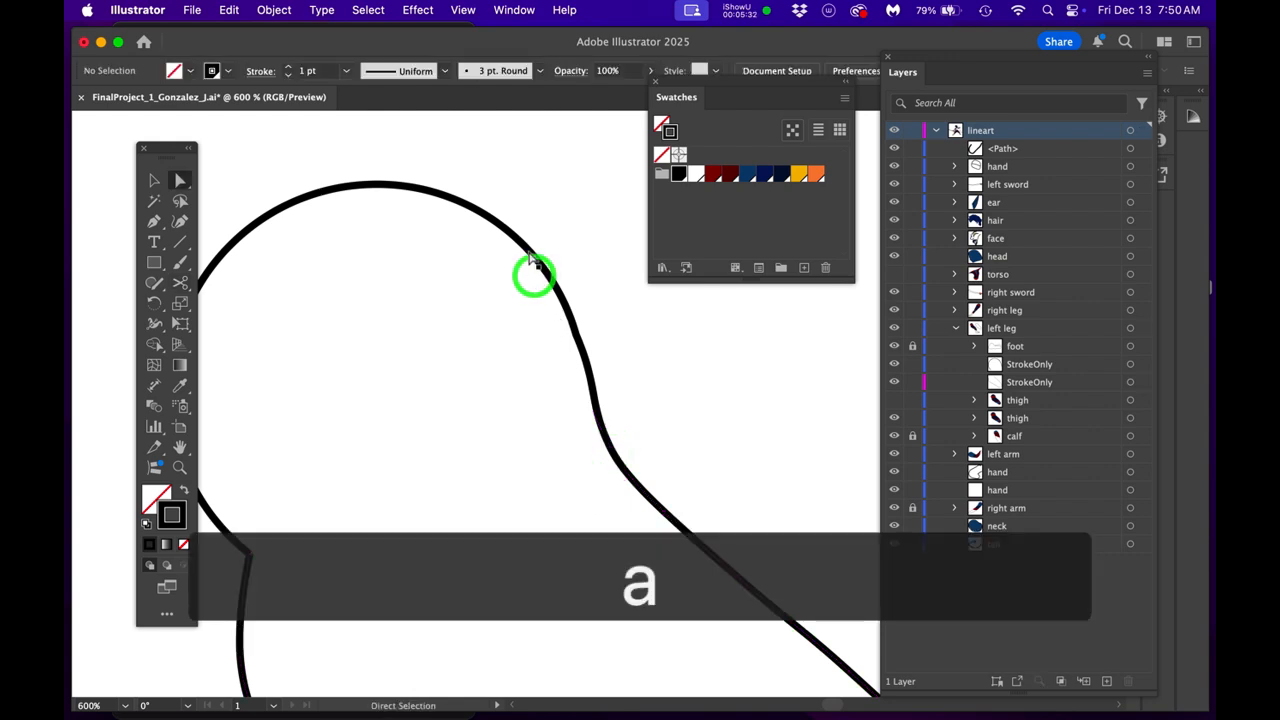
{"action": "left_click", "coordinate": [529, 253]}
{"action": "key", "text": "BackSpace"}
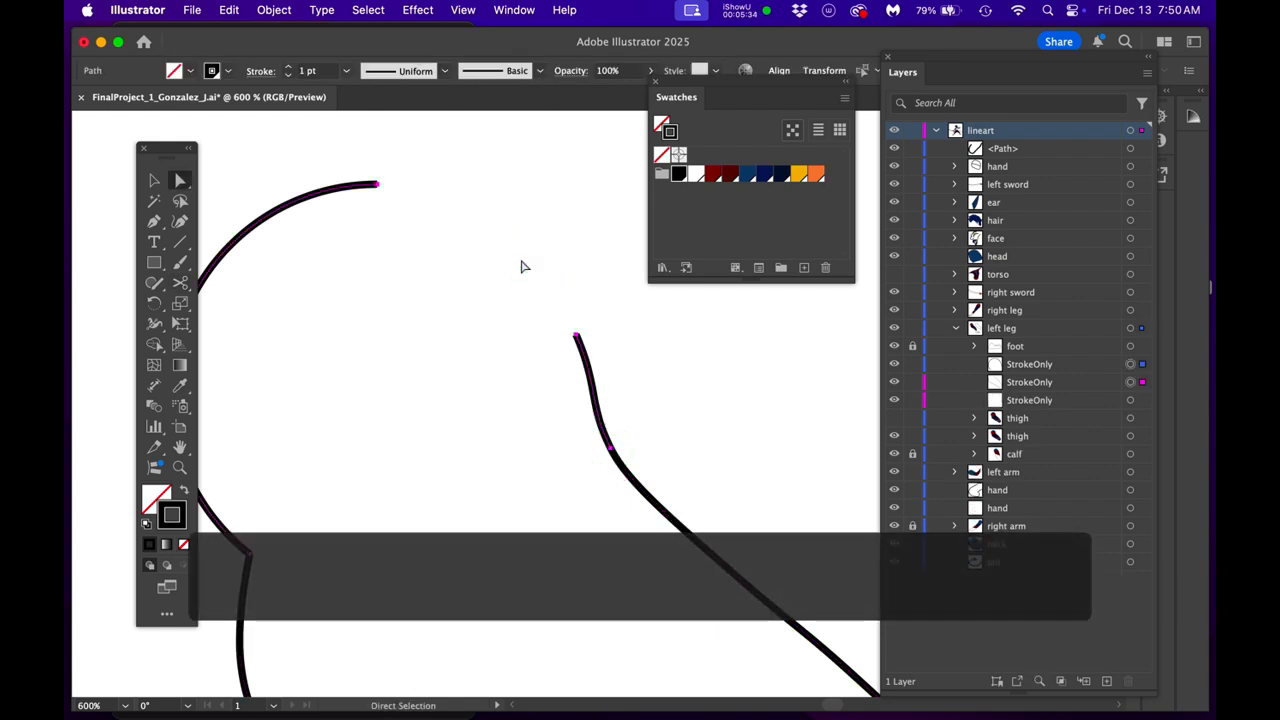
{"action": "key", "text": "BackSpace"}
- Cut the remaining StrokeOnly outline at the two anchors where the thigh's sides meet the rounded knee end
{"action": "key", "text": "super+minus"}
{"action": "key", "text": "space"}
{"action": "left_click_drag", "start_coordinate": [497, 537], "coordinate": [492, 343]}
{"action": "left_click_drag", "start_coordinate": [523, 420], "coordinate": [451, 349]}
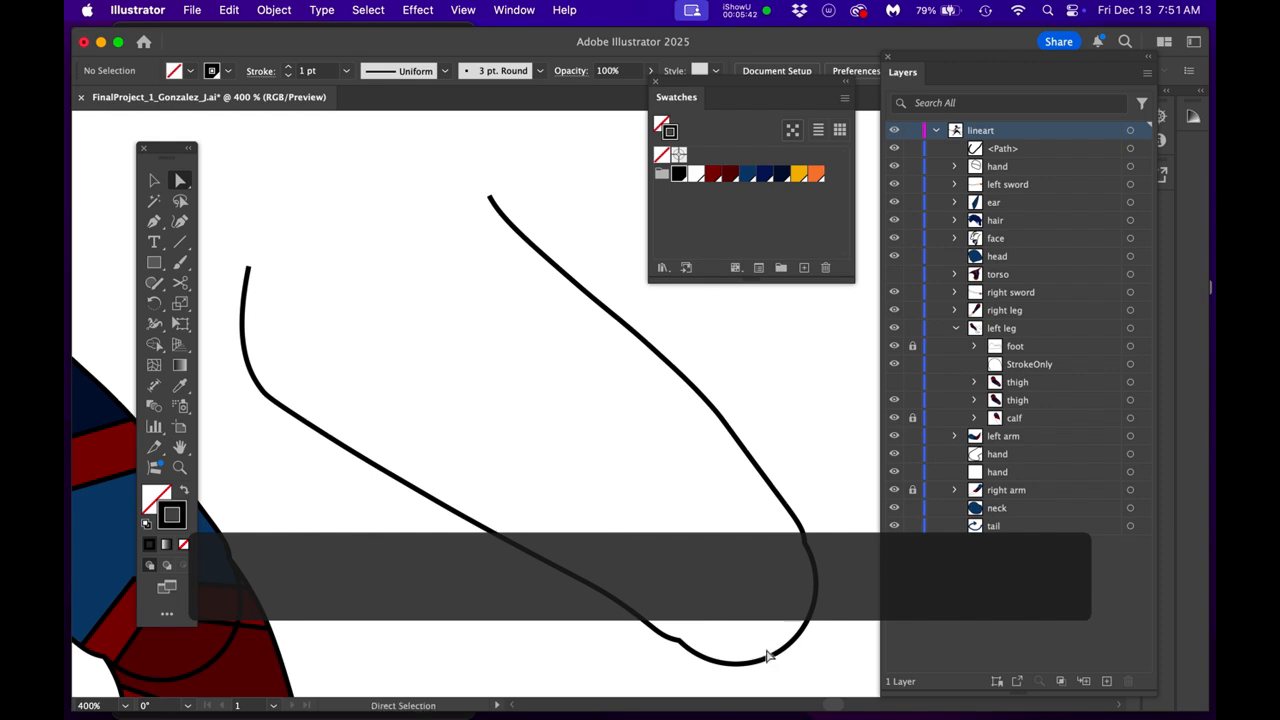
{"action": "scroll", "coordinate": [768, 656], "scroll_direction": "up", "scroll_amount": 1}
{"action": "left_click_drag", "start_coordinate": [764, 616], "coordinate": [653, 560]}
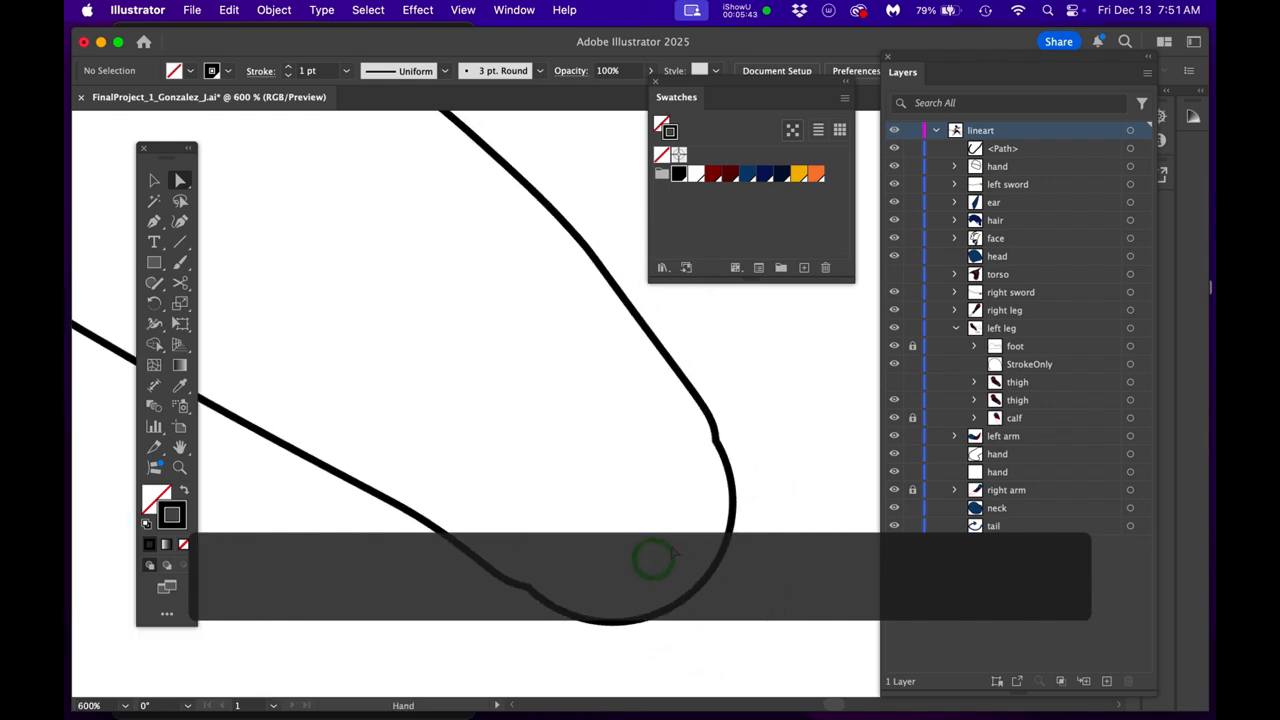
{"action": "left_click", "coordinate": [733, 512], "text": "super"}
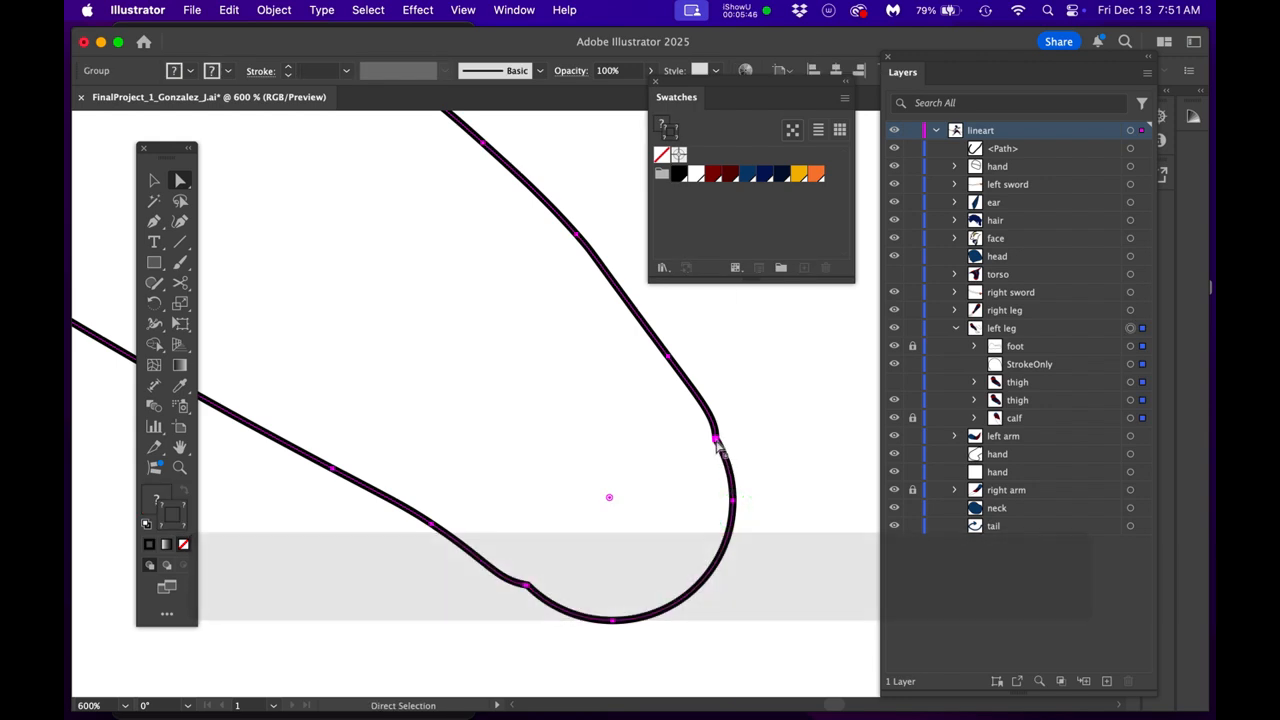
{"action": "key", "text": "c"}
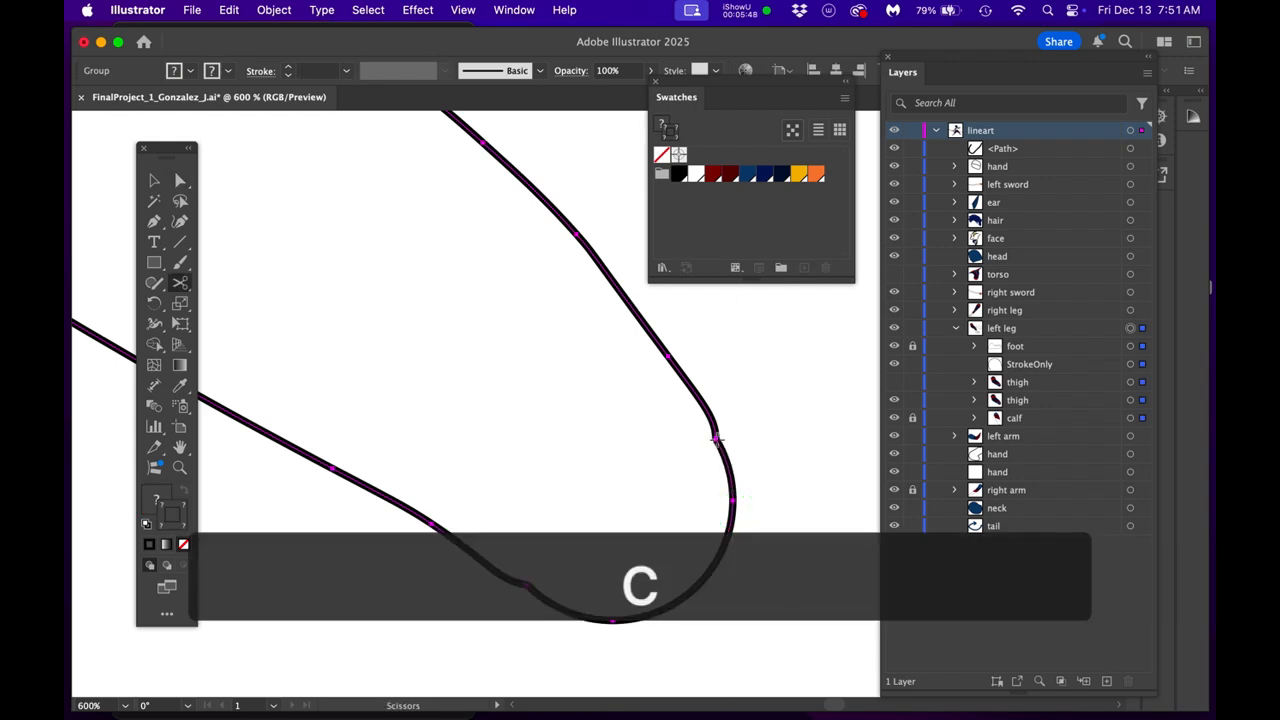
{"action": "left_click", "coordinate": [716, 437]}
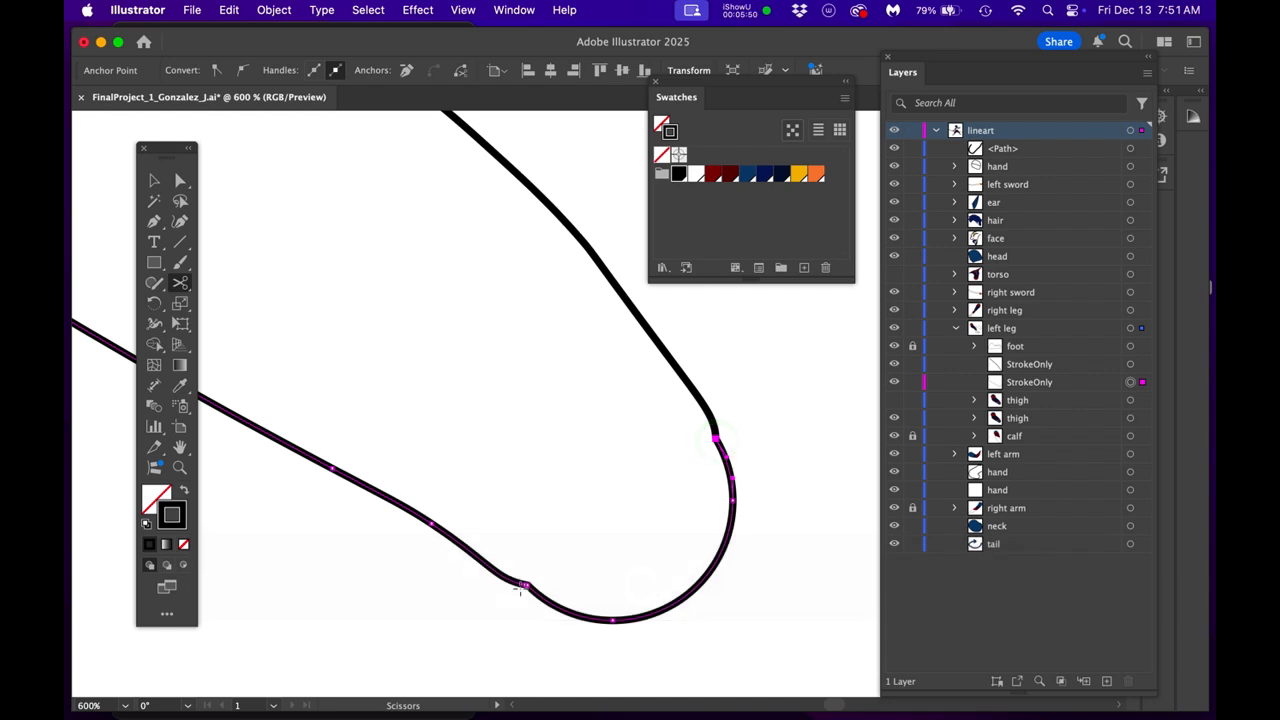
{"action": "scroll", "coordinate": [520, 595], "scroll_direction": "up", "scroll_amount": 5}
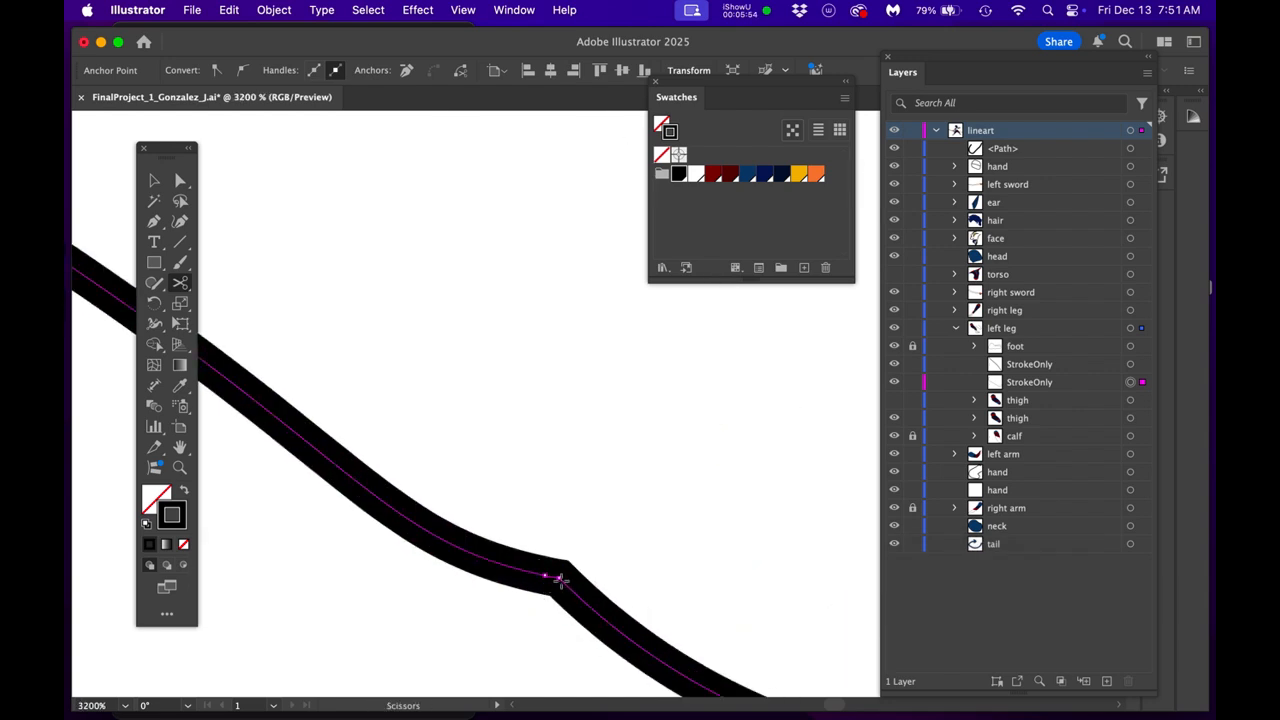
{"action": "left_click", "coordinate": [560, 580]}
{"action": "scroll", "coordinate": [560, 580], "scroll_direction": "down", "scroll_amount": 4}
{"action": "left_click_drag", "start_coordinate": [617, 560], "coordinate": [457, 578]}
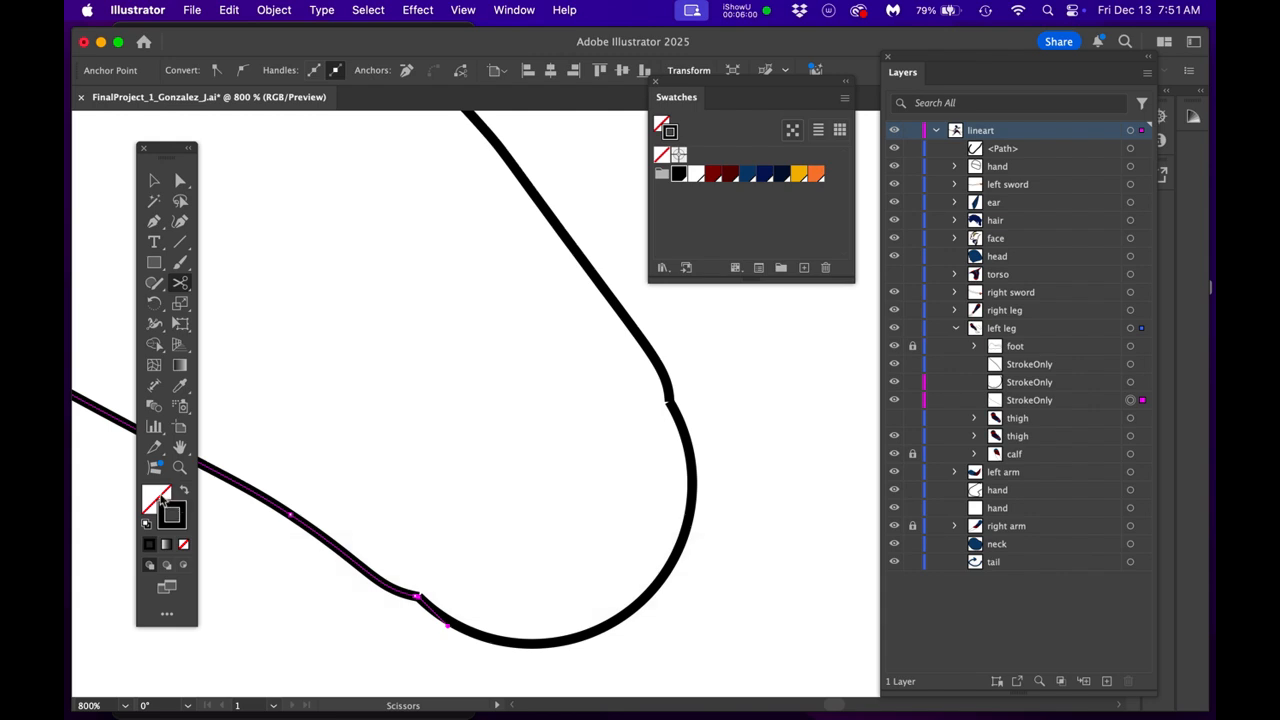
- Fill the three separated StrokeOnly pieces, both sides and the knee arc, with the medium navy swatch
{"action": "left_click", "coordinate": [158, 499]}
{"action": "left_click", "coordinate": [765, 176]}
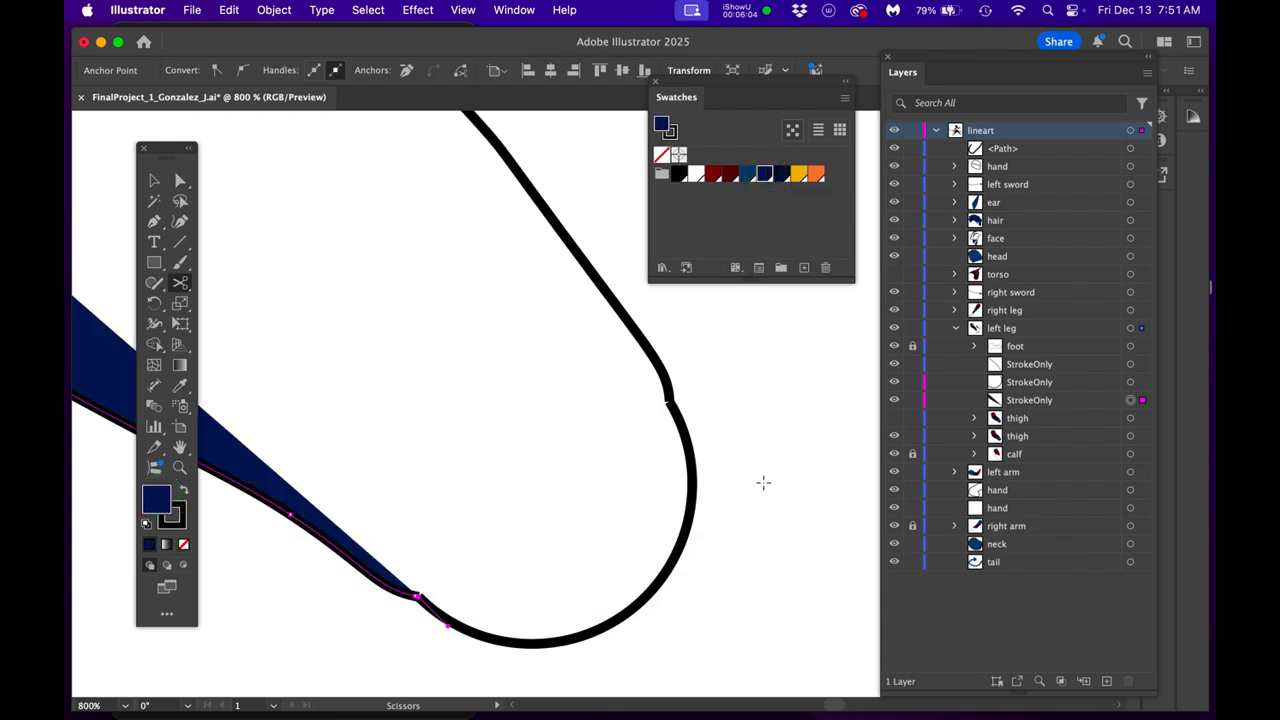
{"action": "left_click", "coordinate": [692, 511]}
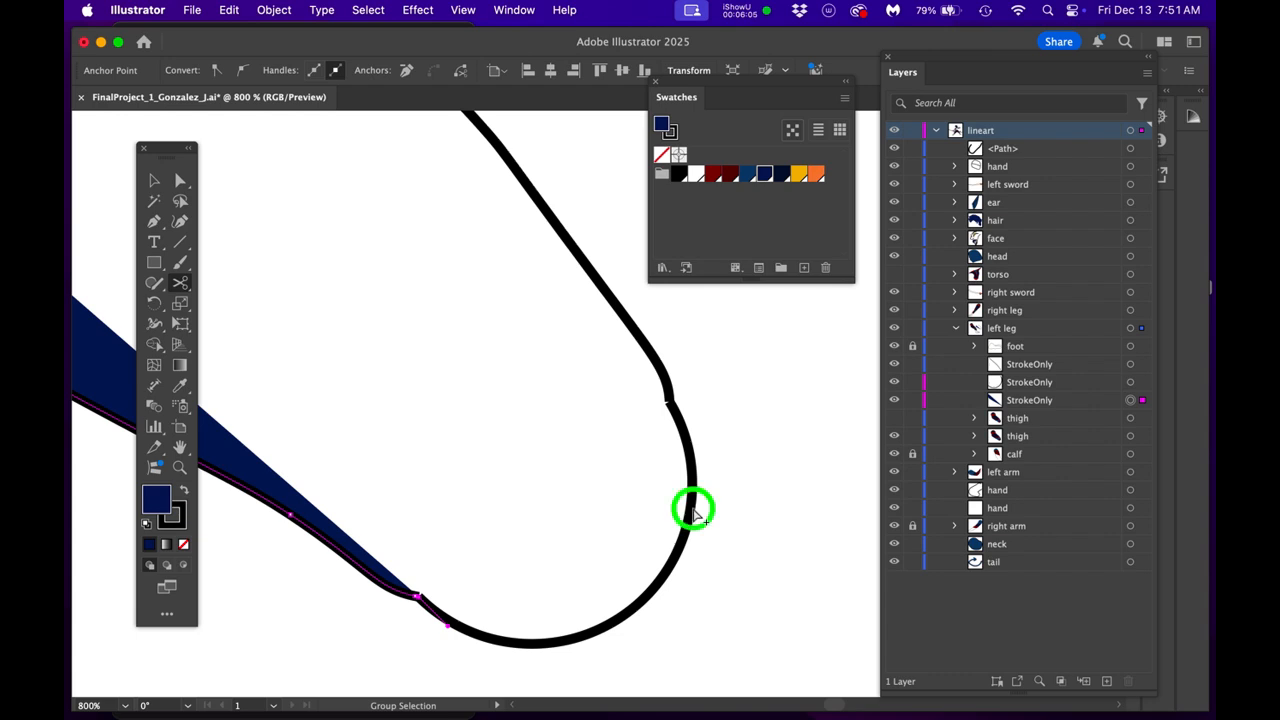
{"action": "left_click", "coordinate": [653, 355]}
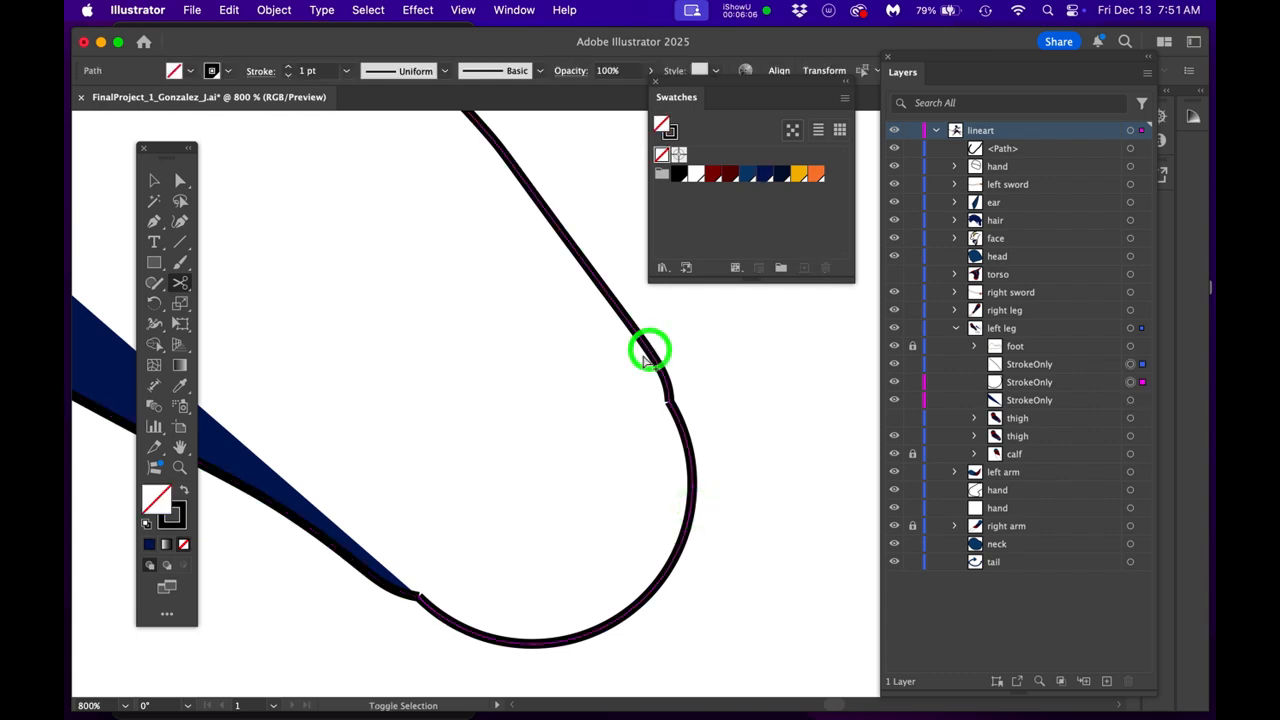
{"action": "left_click", "coordinate": [165, 507]}
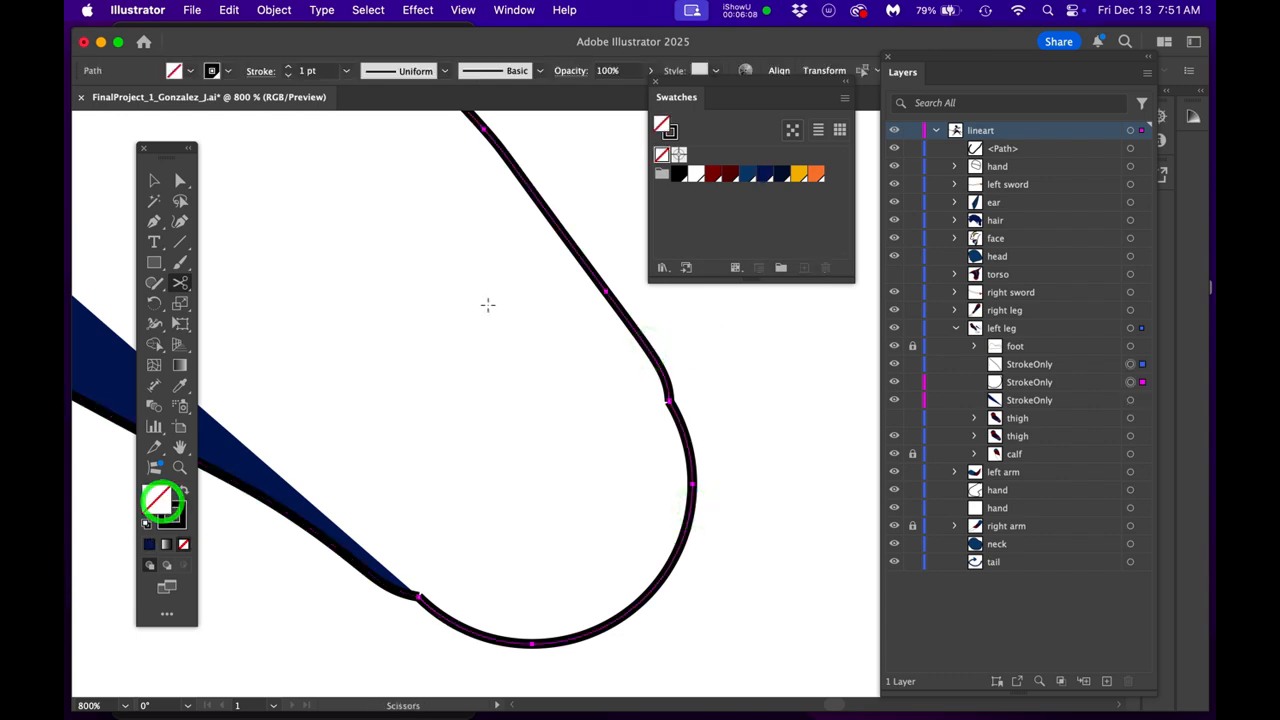
{"action": "left_click", "coordinate": [765, 178]}
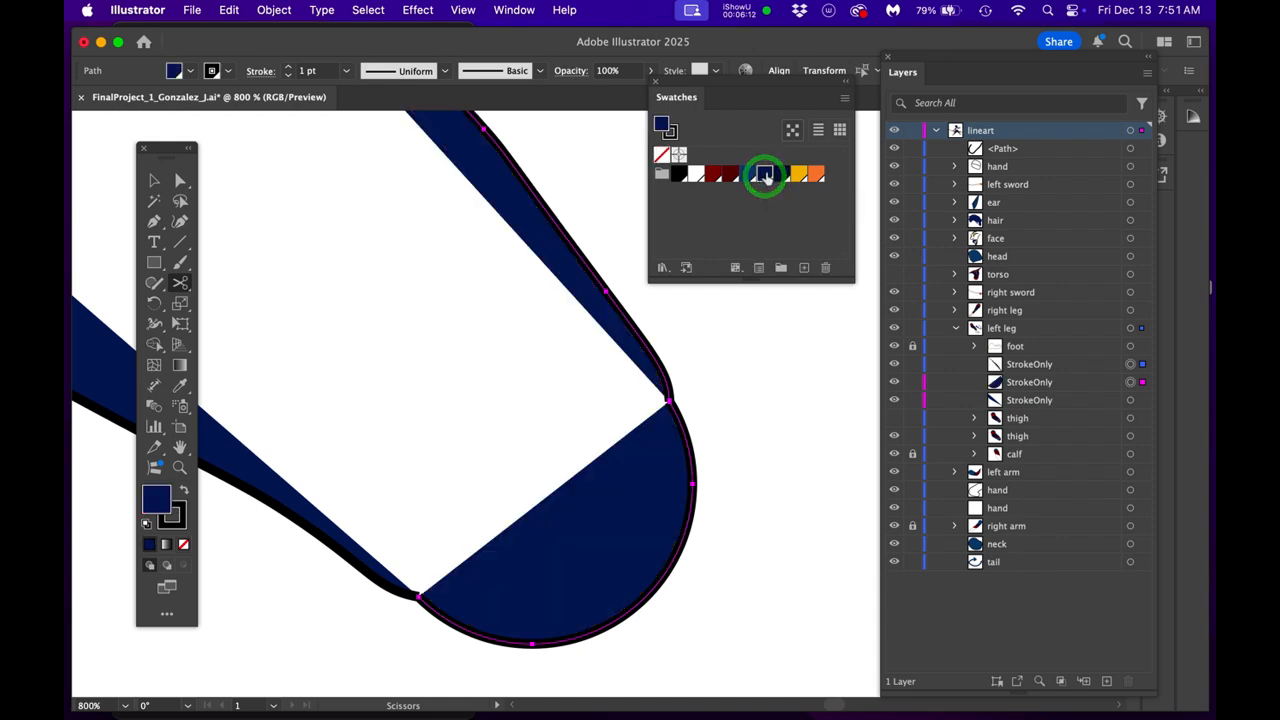
- Undo the navy fills, the knee cuts and the deletion of the rounded upper arc
{"action": "scroll", "coordinate": [546, 328], "scroll_direction": "down", "scroll_amount": 2}
{"action": "left_click_drag", "start_coordinate": [546, 329], "coordinate": [779, 604]}
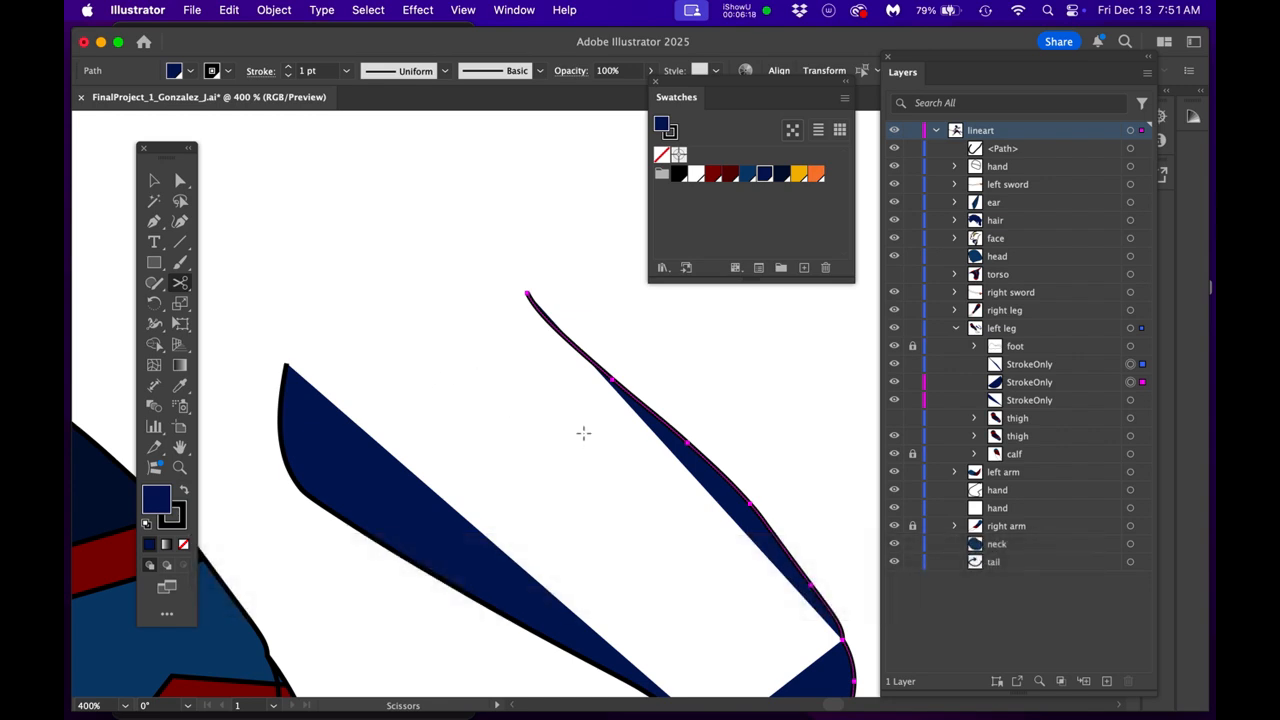
{"action": "key", "text": "super+z"}
{"action": "key", "text": "super+z"}
{"action": "key", "text": "super+z"}
{"action": "key", "text": "super+z"}
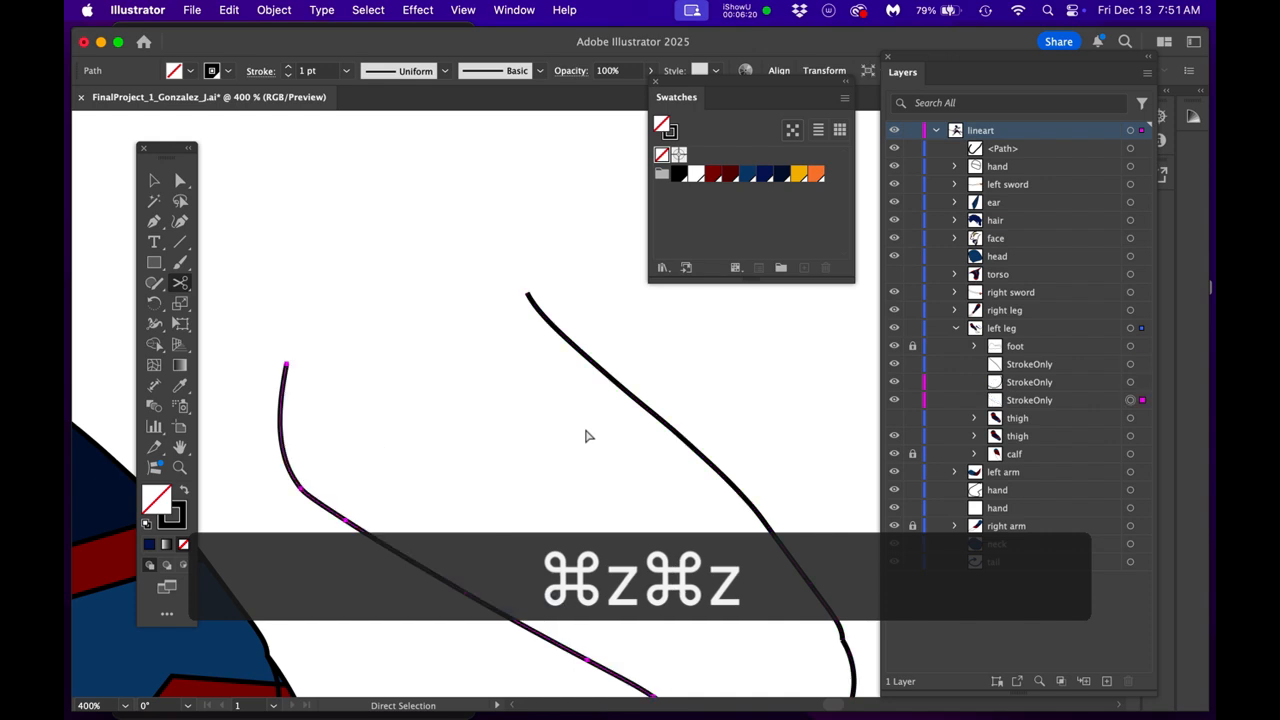
{"action": "key", "text": "super+z"}
{"action": "key", "text": "super+z"}
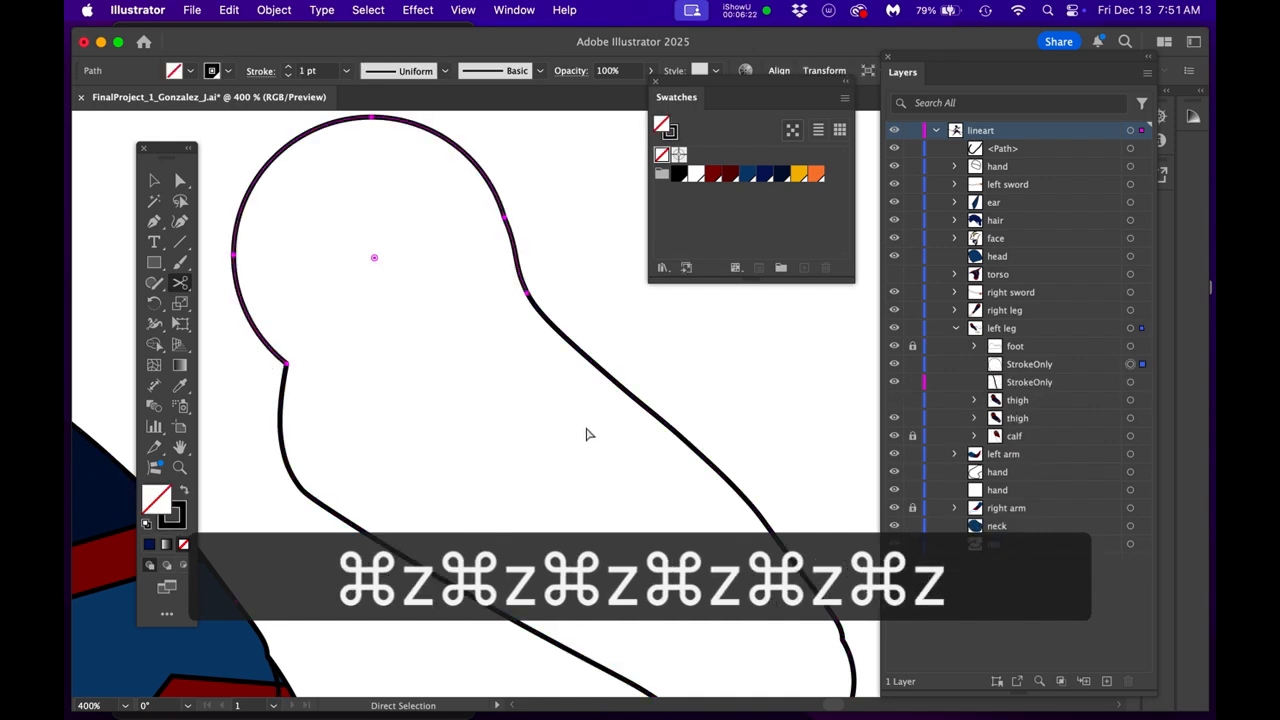
- Fill the rounded upper piece of the StrokeOnly outline with the golden yellow swatch
{"action": "left_click", "coordinate": [800, 178]}
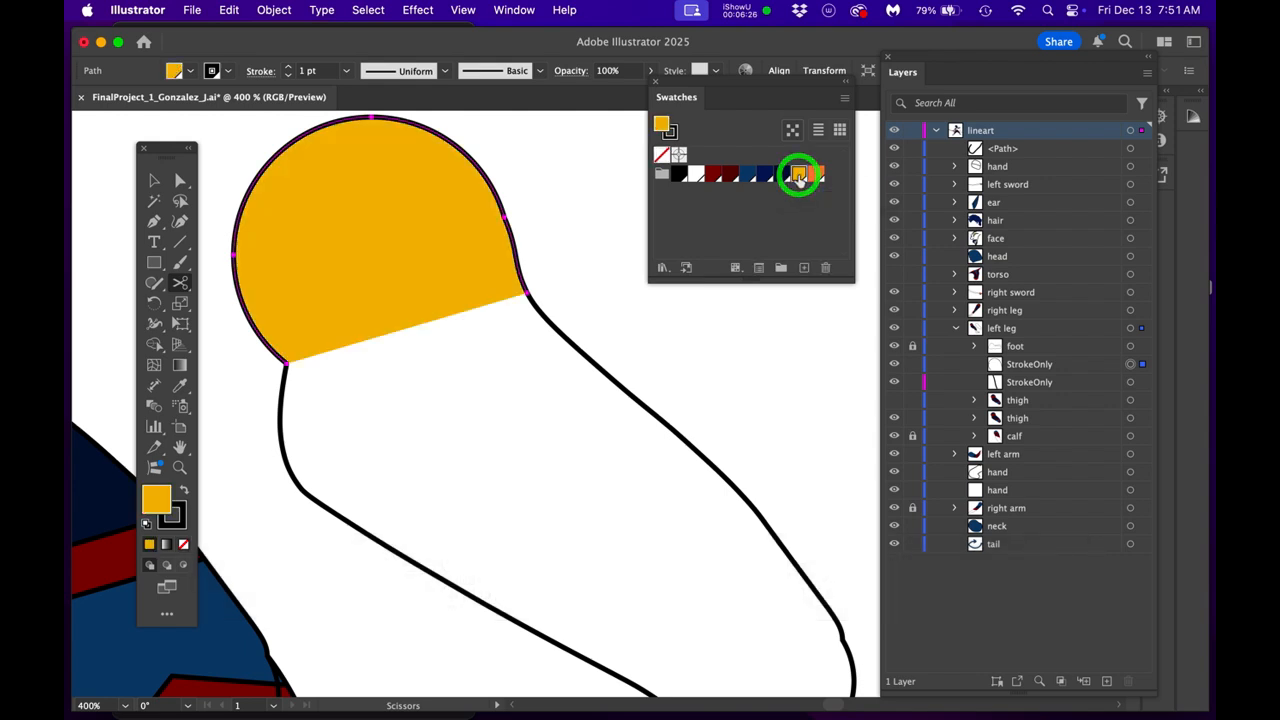
{"action": "scroll", "coordinate": [530, 420], "scroll_direction": "down", "scroll_amount": 2}
{"action": "left_click_drag", "start_coordinate": [542, 428], "coordinate": [504, 381]}
- Select both StrokeOnly pieces and fill them with the orange swatch
{"action": "left_click_drag", "start_coordinate": [430, 178], "coordinate": [654, 583]}
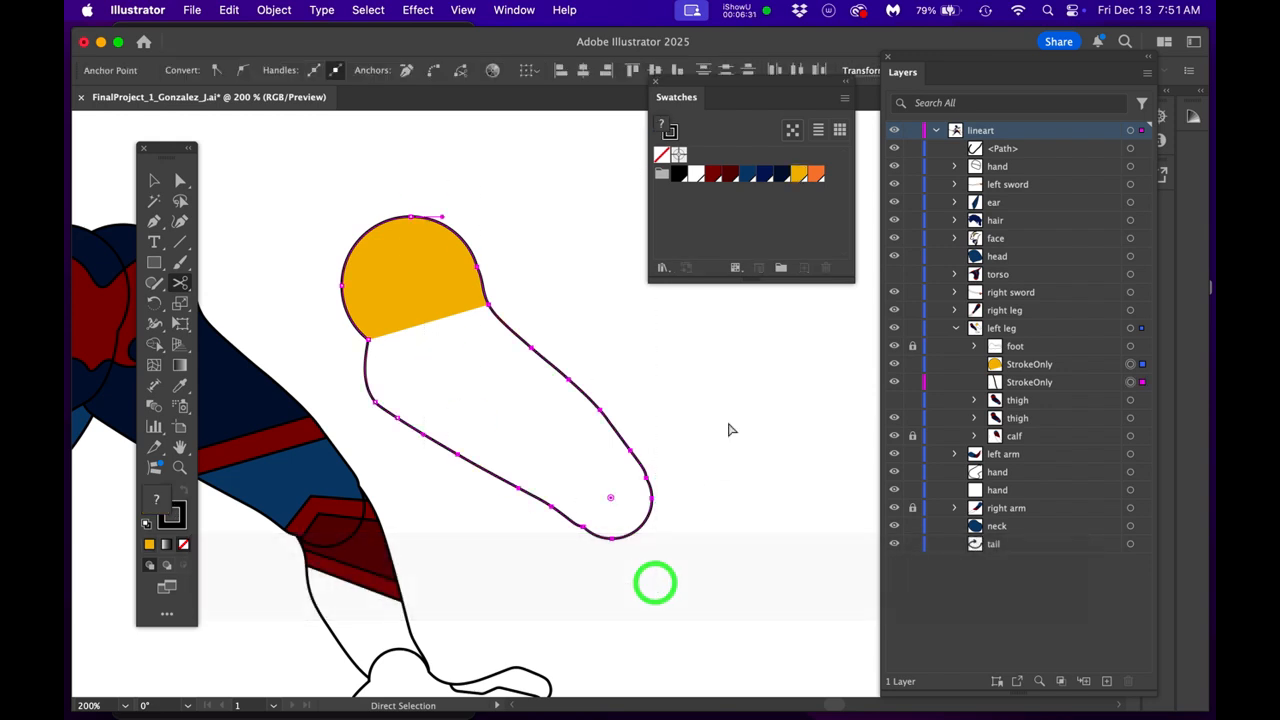
{"action": "left_click", "coordinate": [817, 175]}
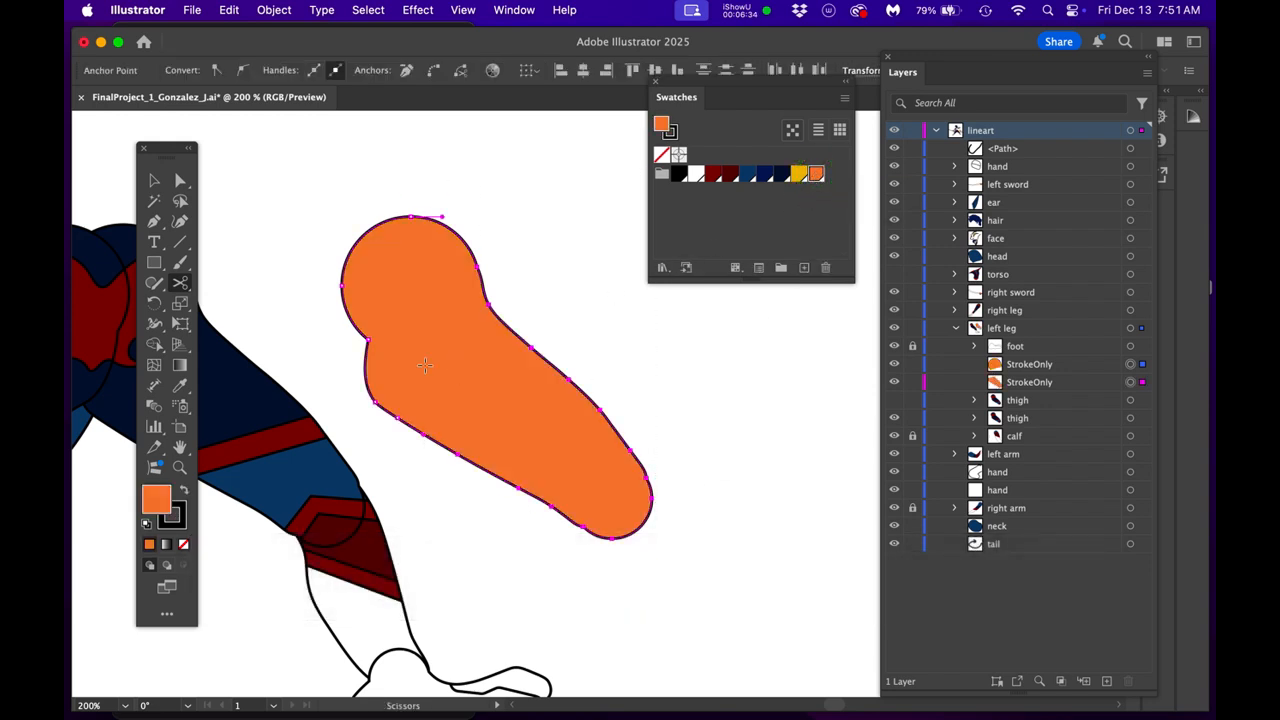
{"action": "scroll", "coordinate": [334, 345], "scroll_direction": "up", "scroll_amount": 6}
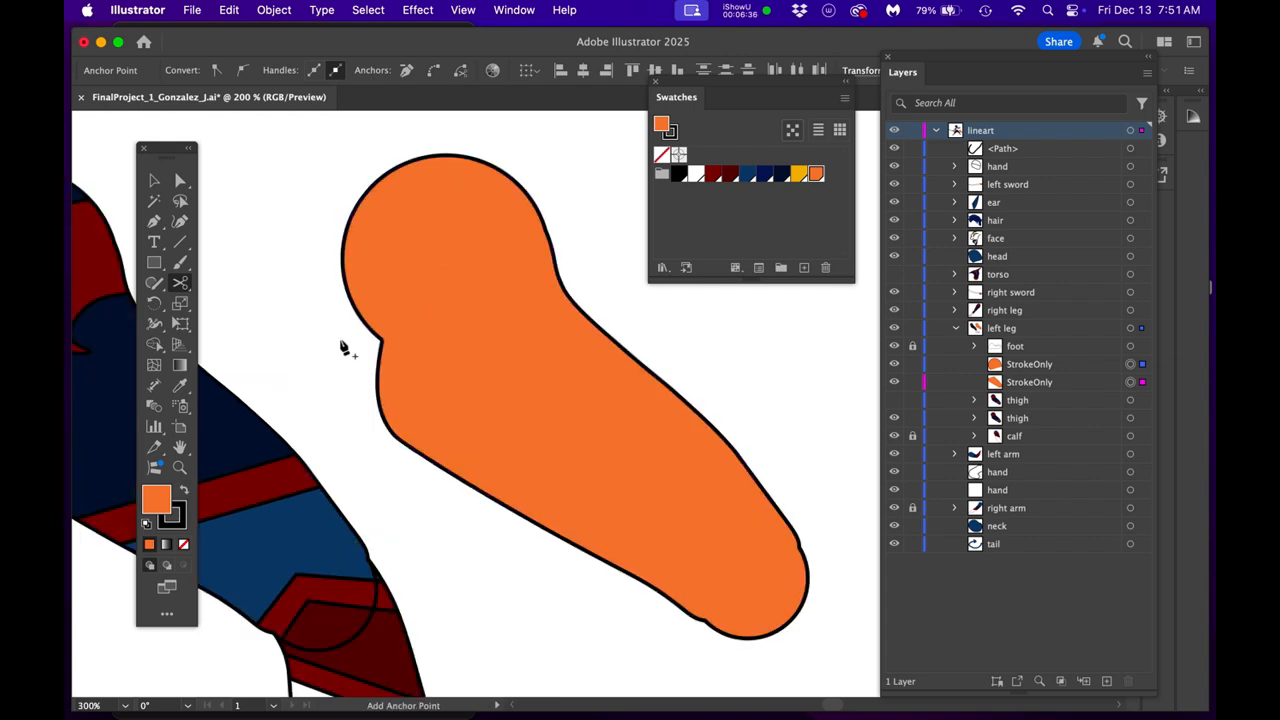
- Try to cut the StrokeOnly outline with the Scissors tool at the outer anchor where the rounded upper piece meets the thigh
{"action": "key", "text": "space"}
{"action": "left_click_drag", "start_coordinate": [444, 357], "coordinate": [350, 402]}
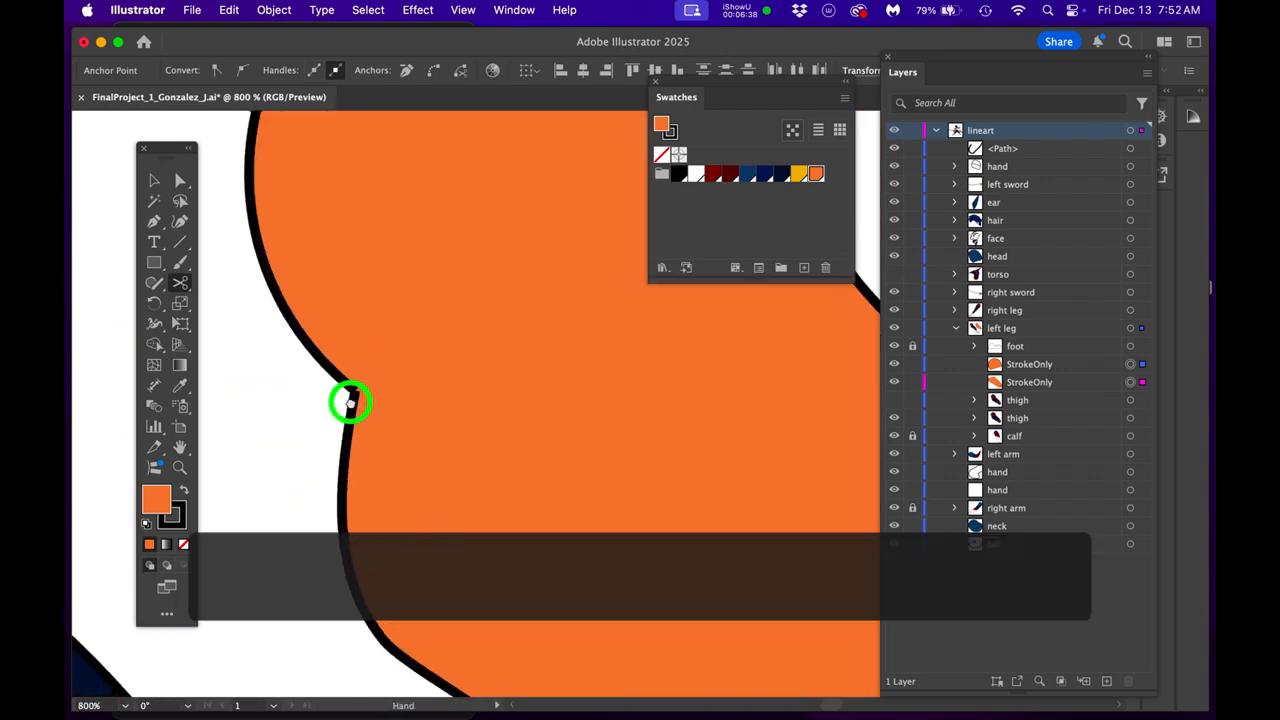
{"action": "left_click_drag", "start_coordinate": [526, 401], "coordinate": [328, 457]}
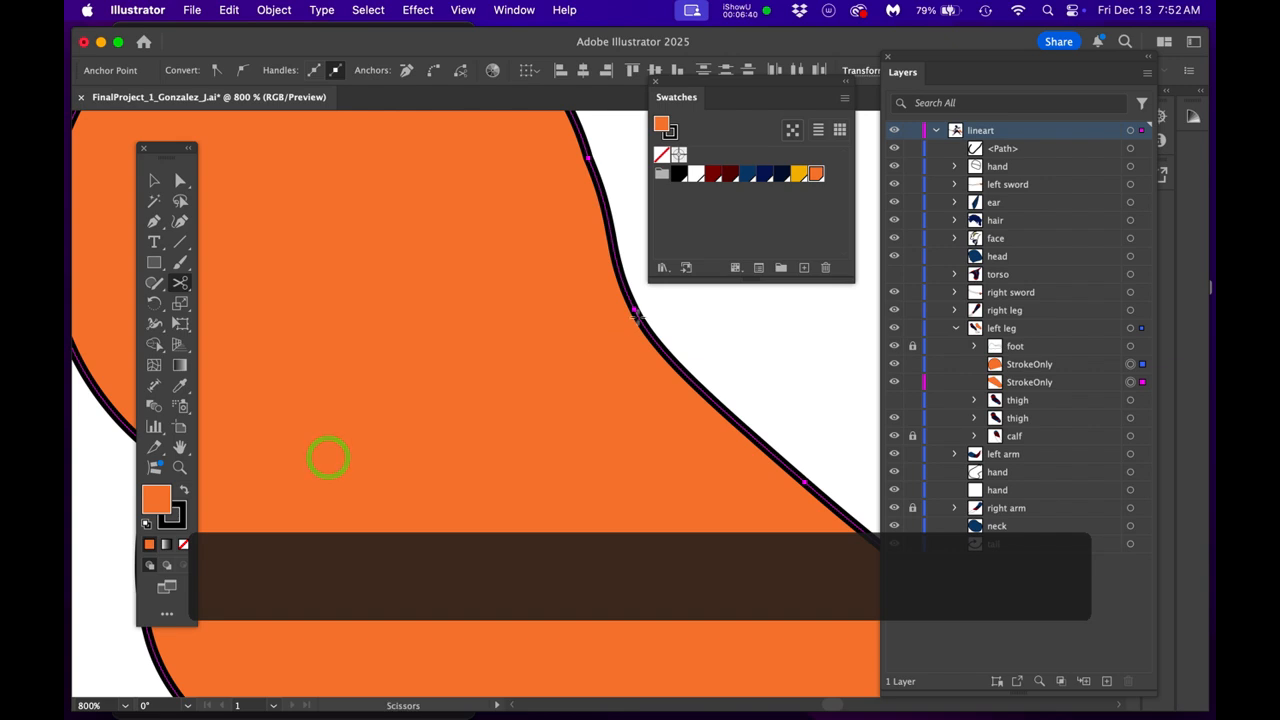
{"action": "key", "text": "c"}
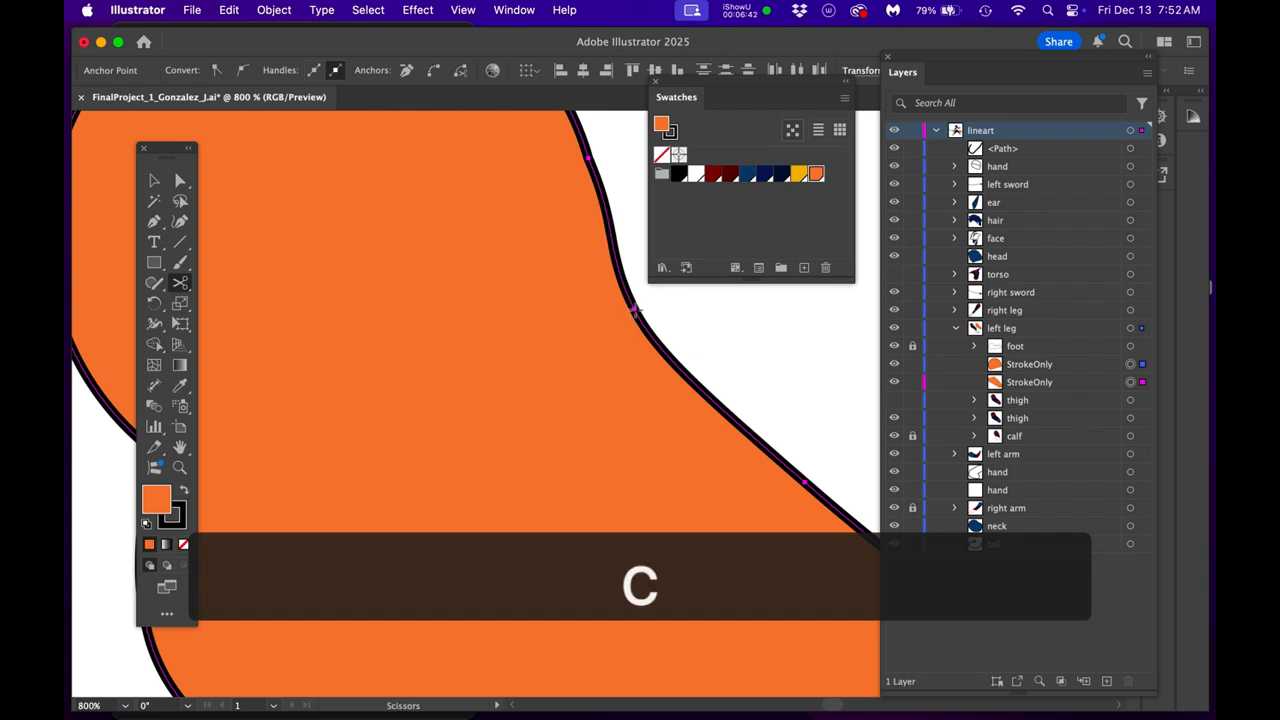
{"action": "left_click", "coordinate": [634, 310]}
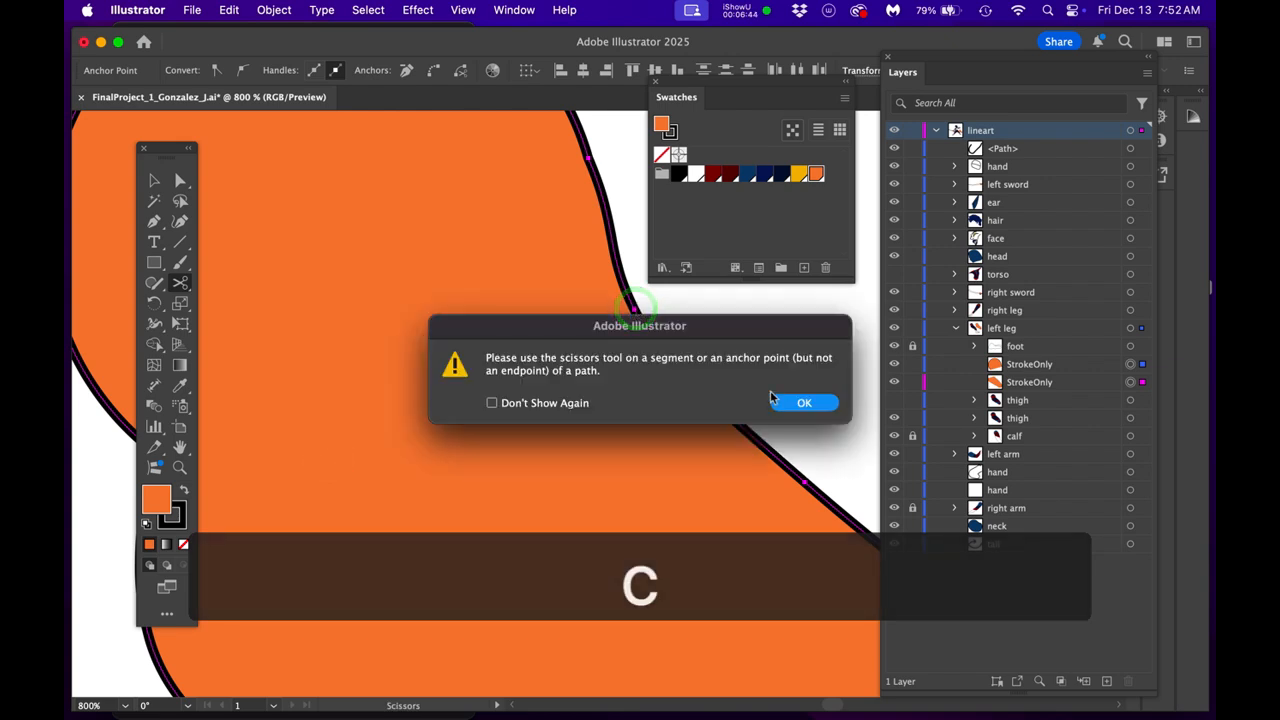
{"action": "left_click", "coordinate": [814, 406]}
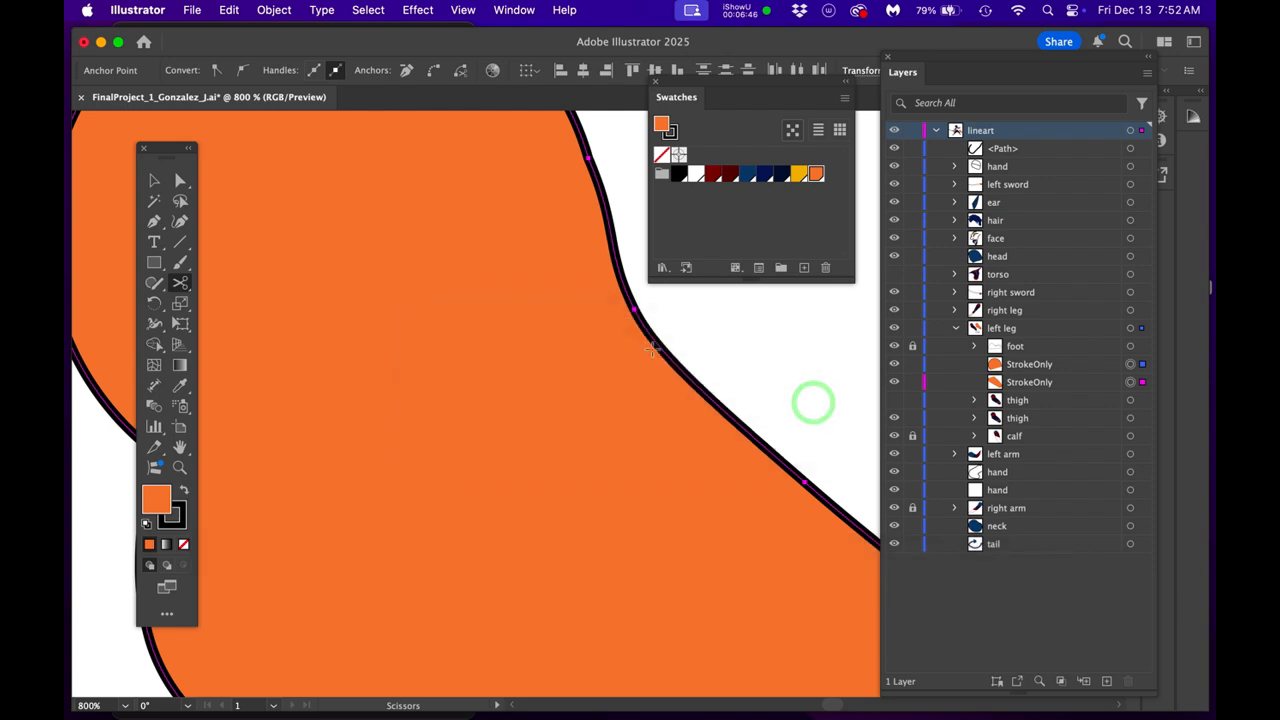
{"action": "scroll", "coordinate": [654, 350], "scroll_direction": "up", "scroll_amount": 1}
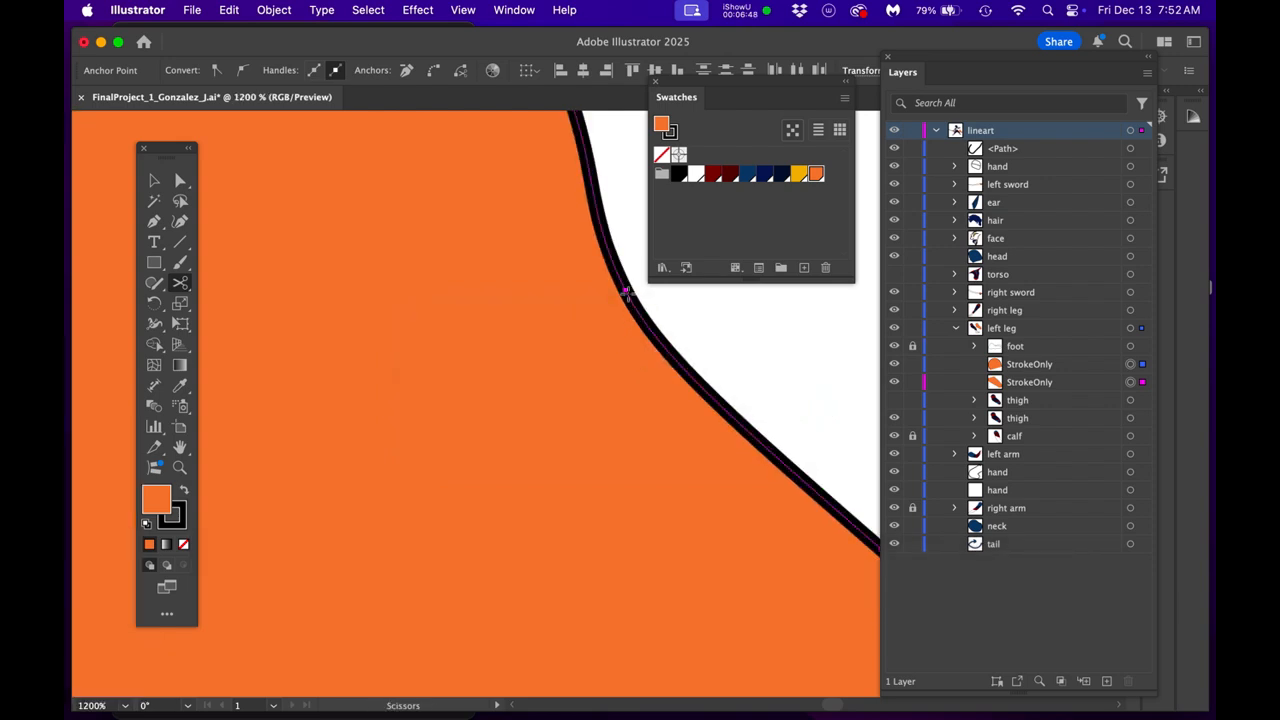
{"action": "left_click", "coordinate": [626, 292]}
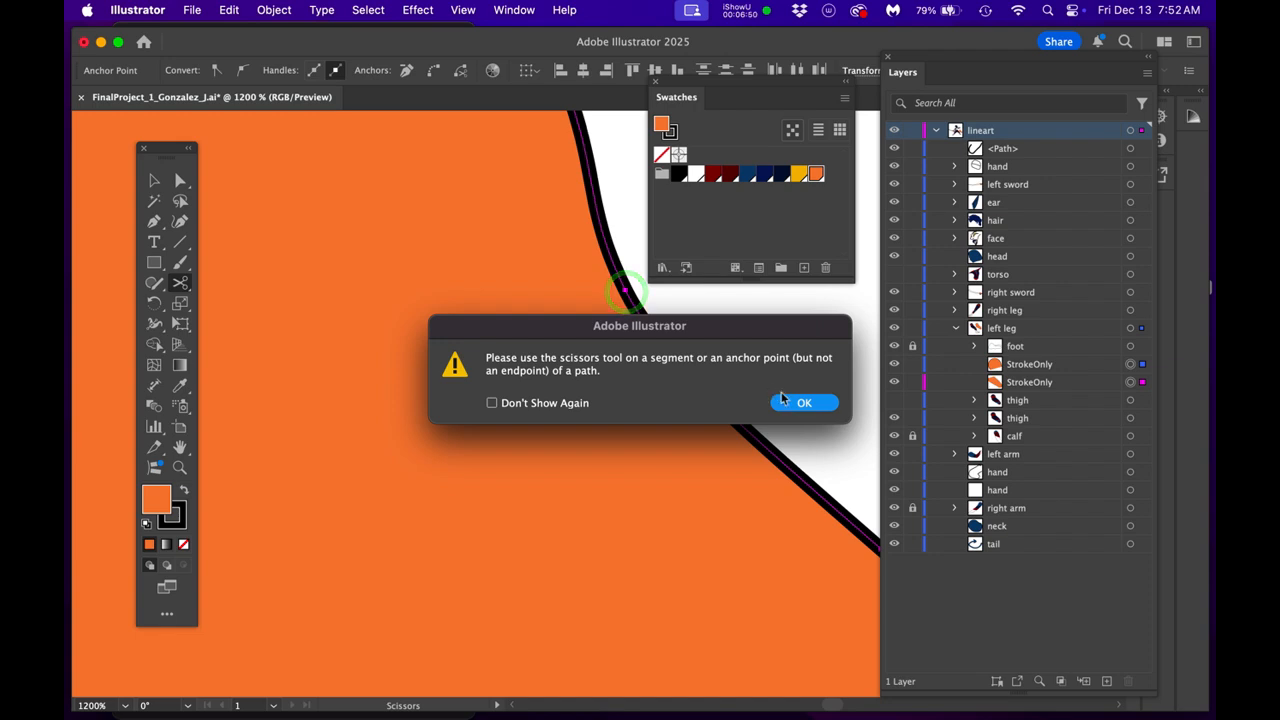
{"action": "left_click", "coordinate": [784, 401]}
{"action": "key", "text": "plus"}
{"action": "scroll", "coordinate": [602, 325], "scroll_direction": "up", "scroll_amount": 4}
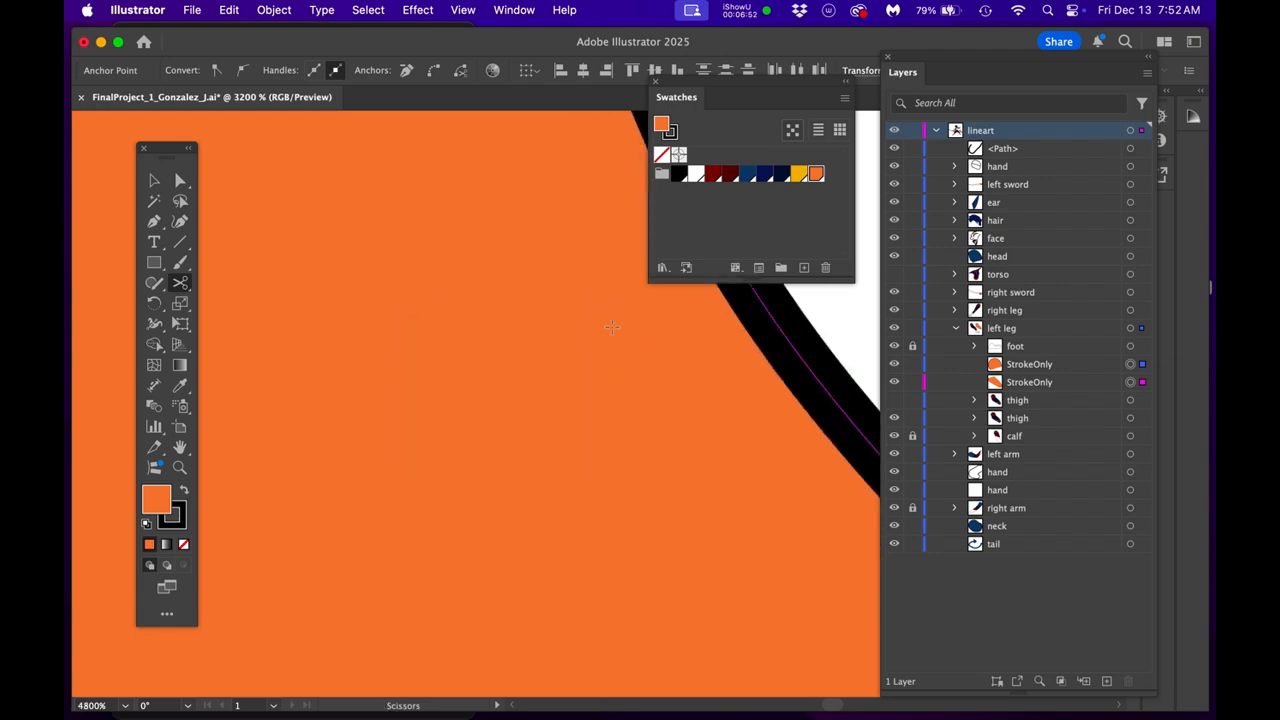
{"action": "left_click_drag", "start_coordinate": [611, 335], "coordinate": [317, 520]}
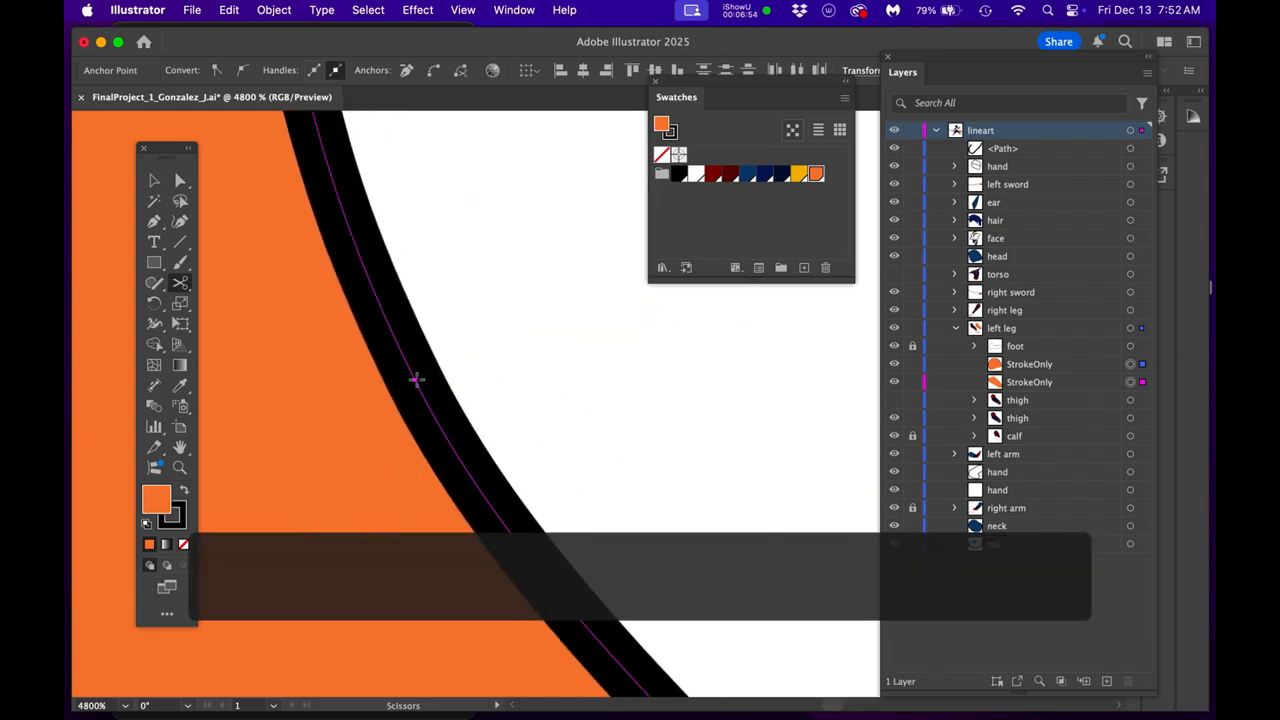
{"action": "left_click", "coordinate": [415, 380]}
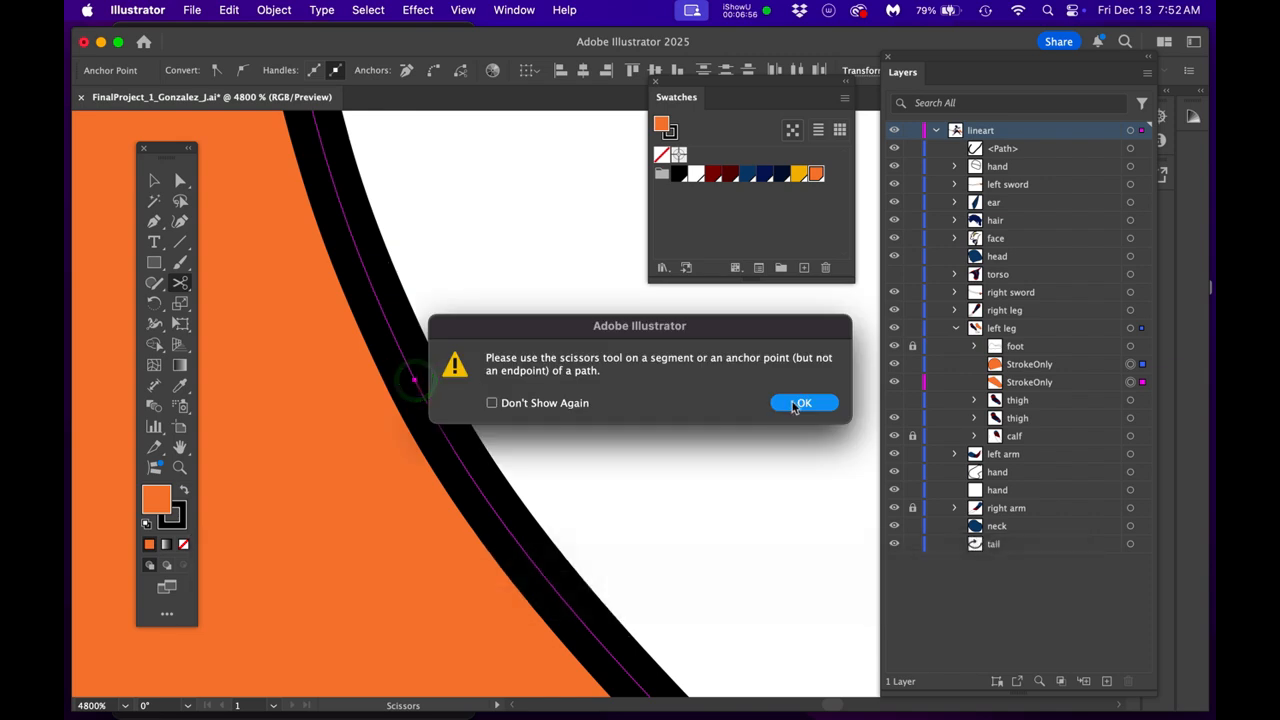
{"action": "left_click", "coordinate": [789, 401]}
{"action": "scroll", "coordinate": [416, 481], "scroll_direction": "down", "scroll_amount": 6}
{"action": "left_click_drag", "start_coordinate": [503, 450], "coordinate": [688, 455]}
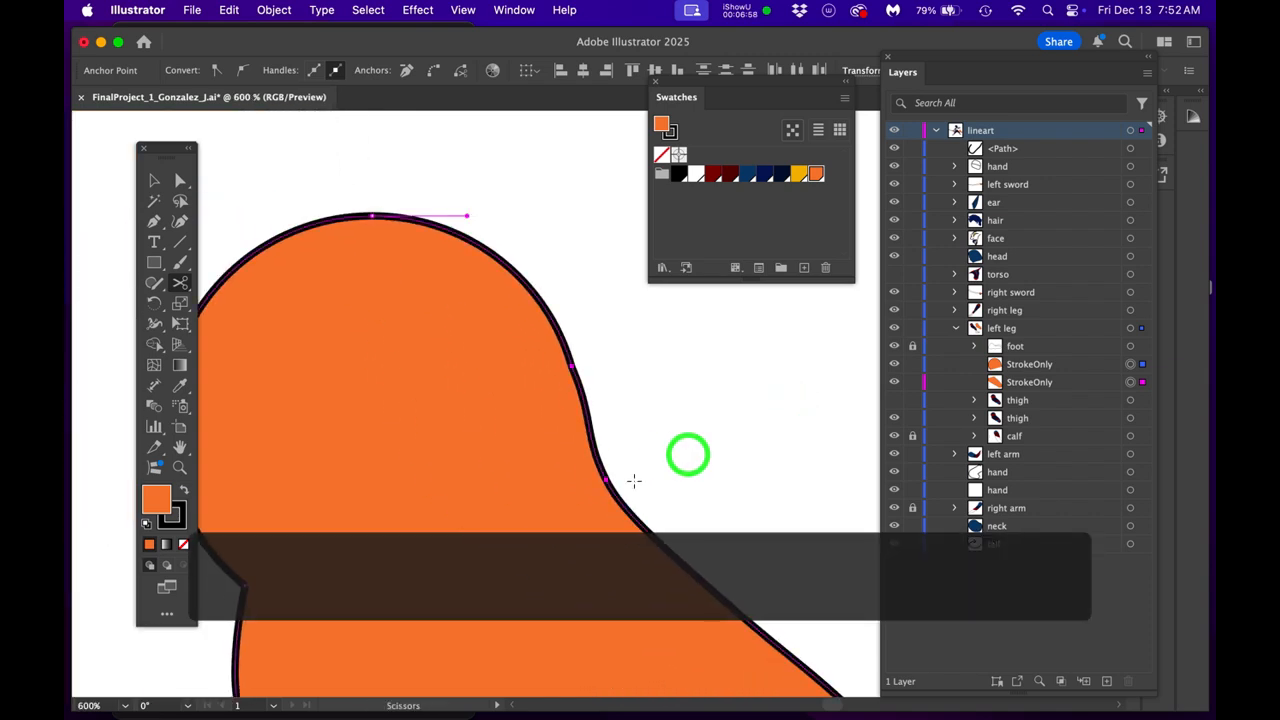
- Move the rounded upper piece's outer end anchor away from the thigh to test the existing cut, and undo the move
{"action": "left_click", "coordinate": [606, 481]}
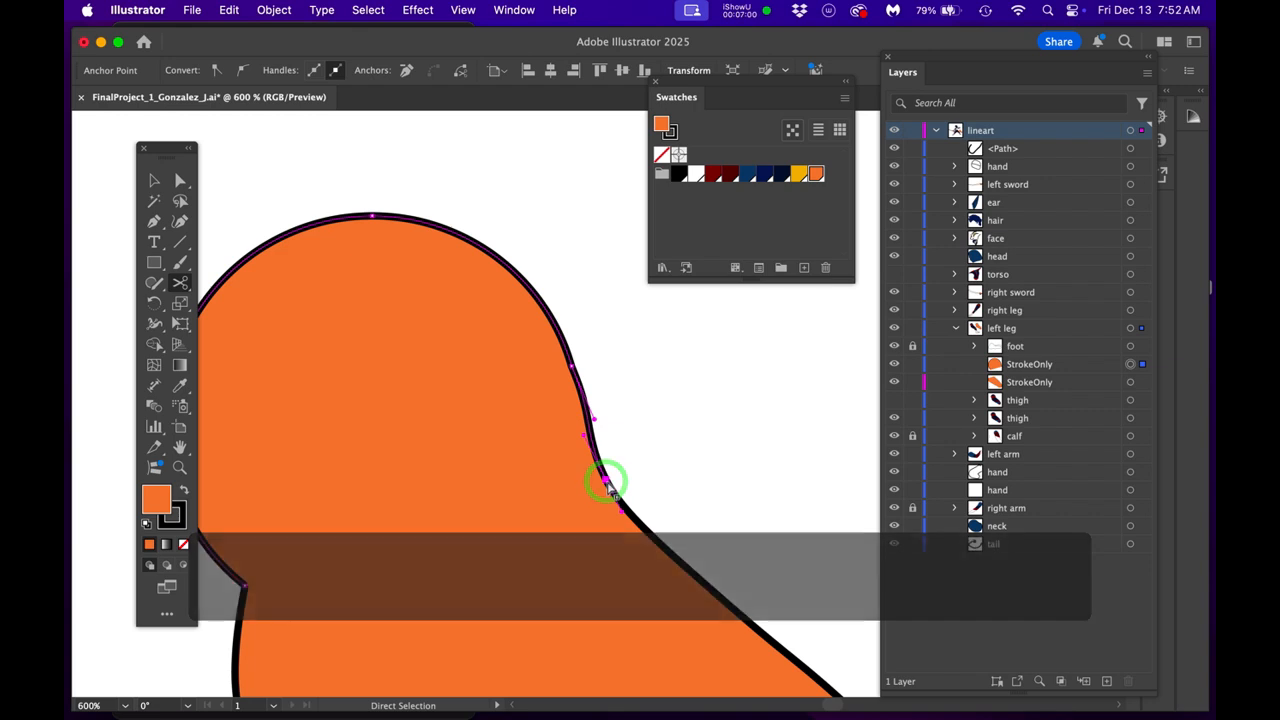
{"action": "left_click_drag", "start_coordinate": [608, 480], "coordinate": [623, 470]}
{"action": "key", "text": "plus"}
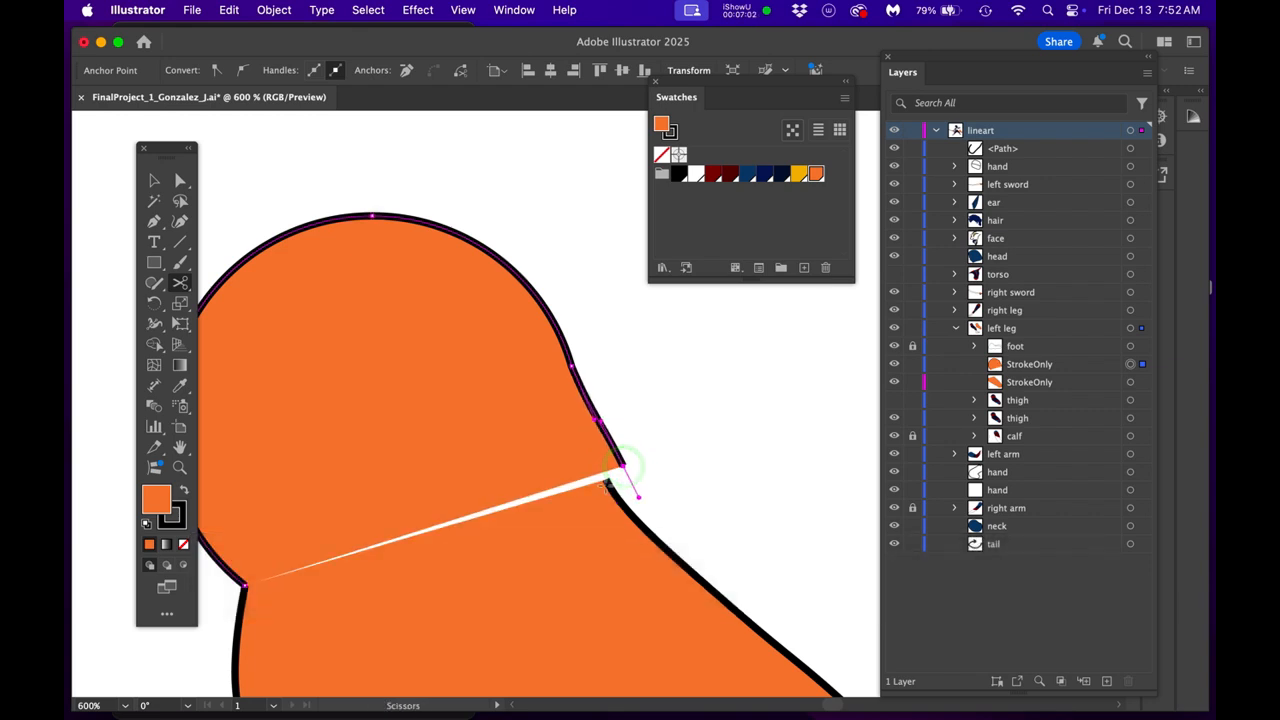
{"action": "scroll", "coordinate": [612, 482], "scroll_direction": "up", "scroll_amount": 4}
{"action": "key", "text": "c"}
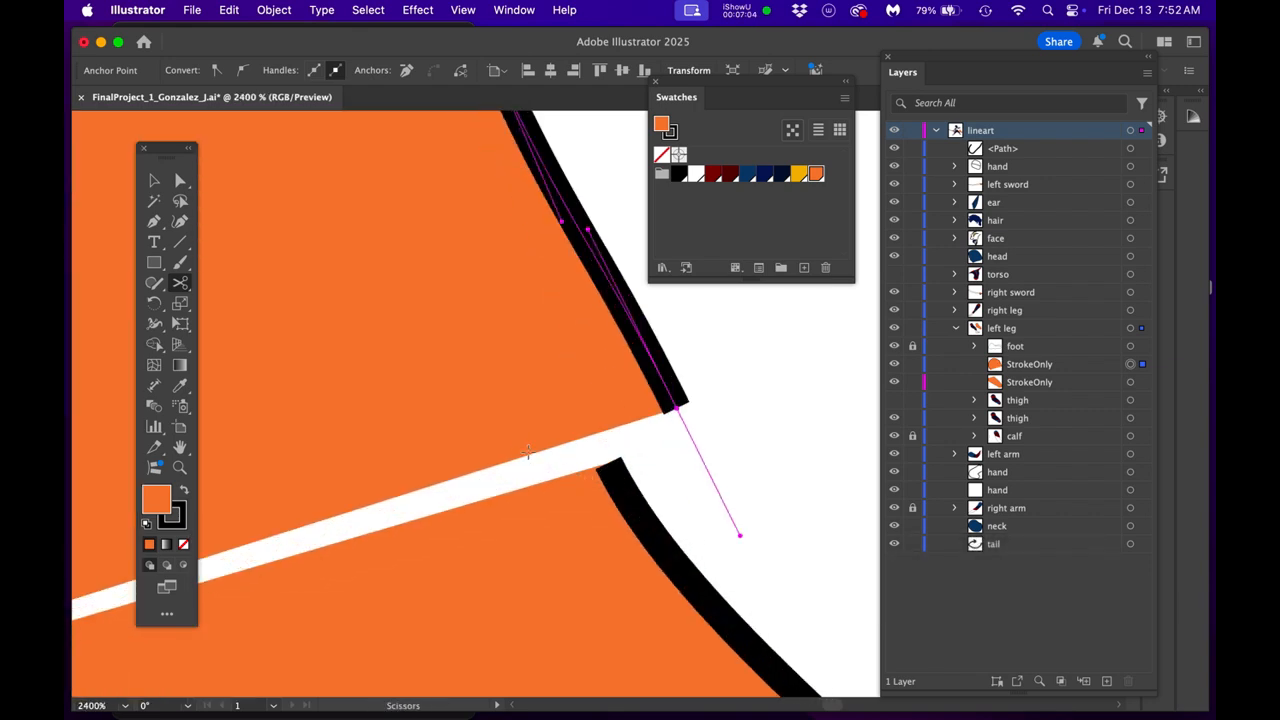
{"action": "key", "text": "super+z"}
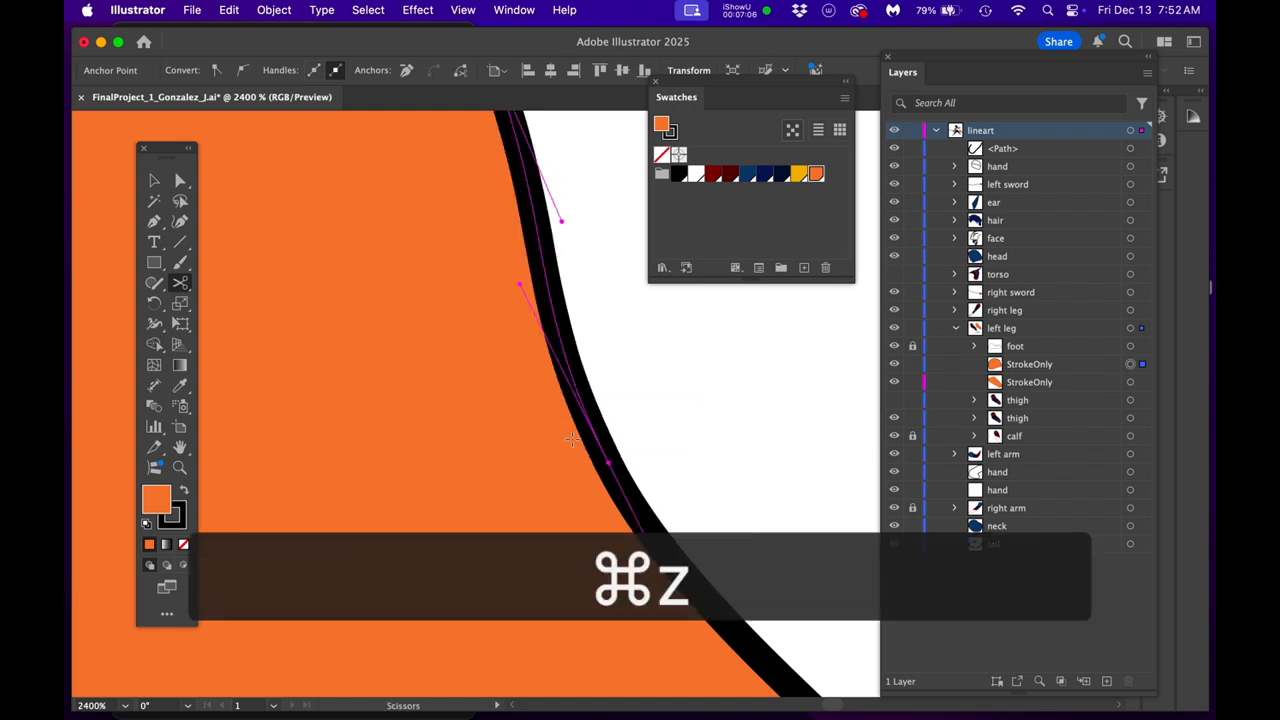
- Nudge the rounded upper piece's outer end anchor very slightly off its junction with the lower thigh piece
{"action": "scroll", "coordinate": [576, 444], "scroll_direction": "up", "scroll_amount": 1}
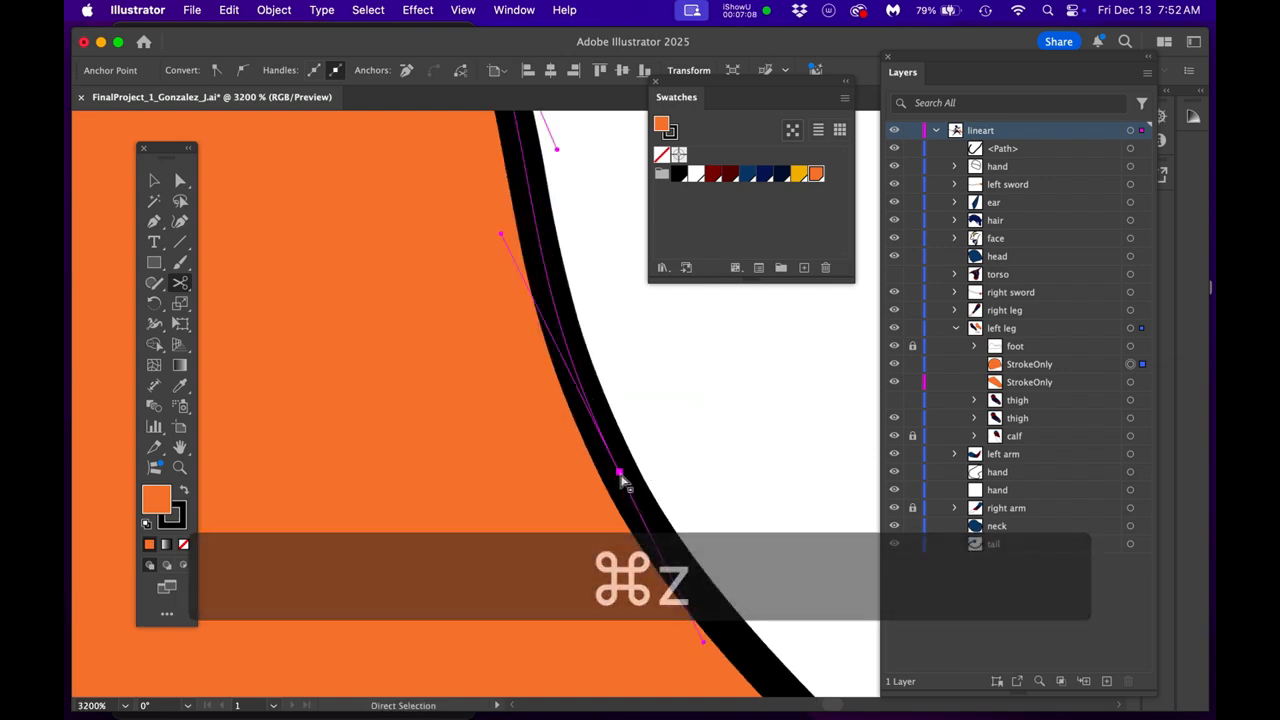
{"action": "scroll", "coordinate": [620, 485], "scroll_direction": "up", "scroll_amount": 1}
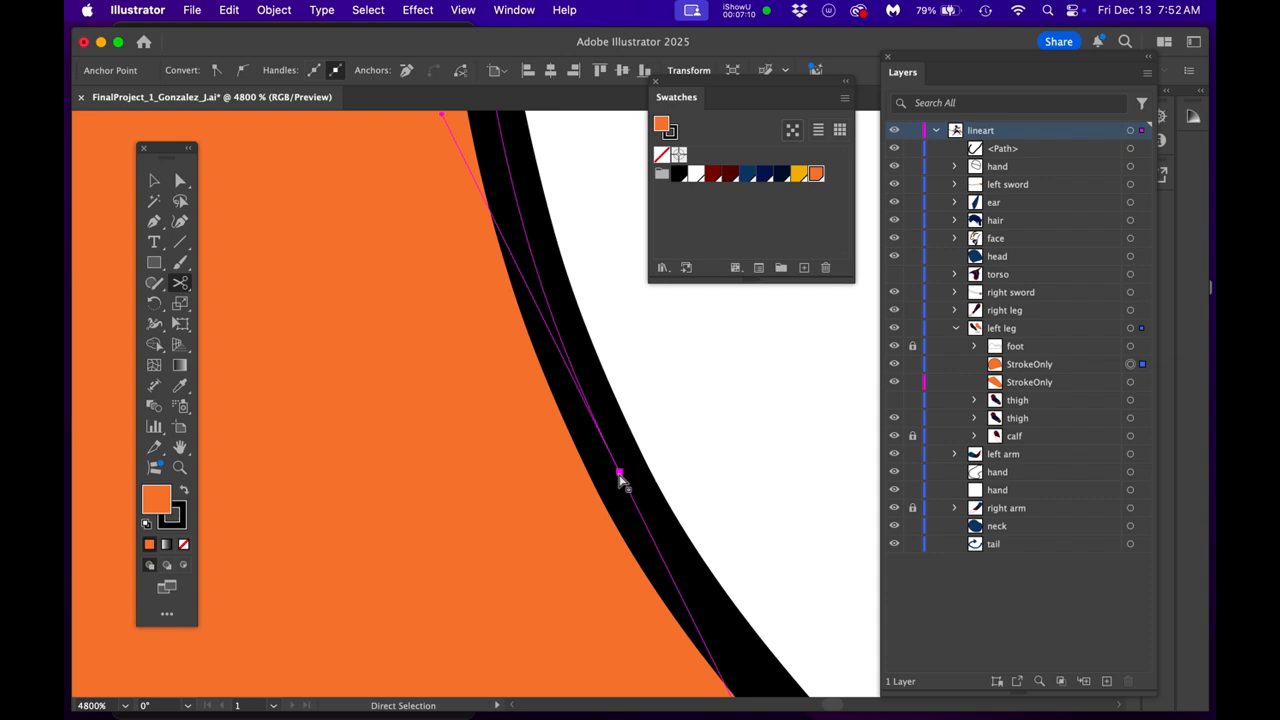
{"action": "left_click", "coordinate": [618, 472]}
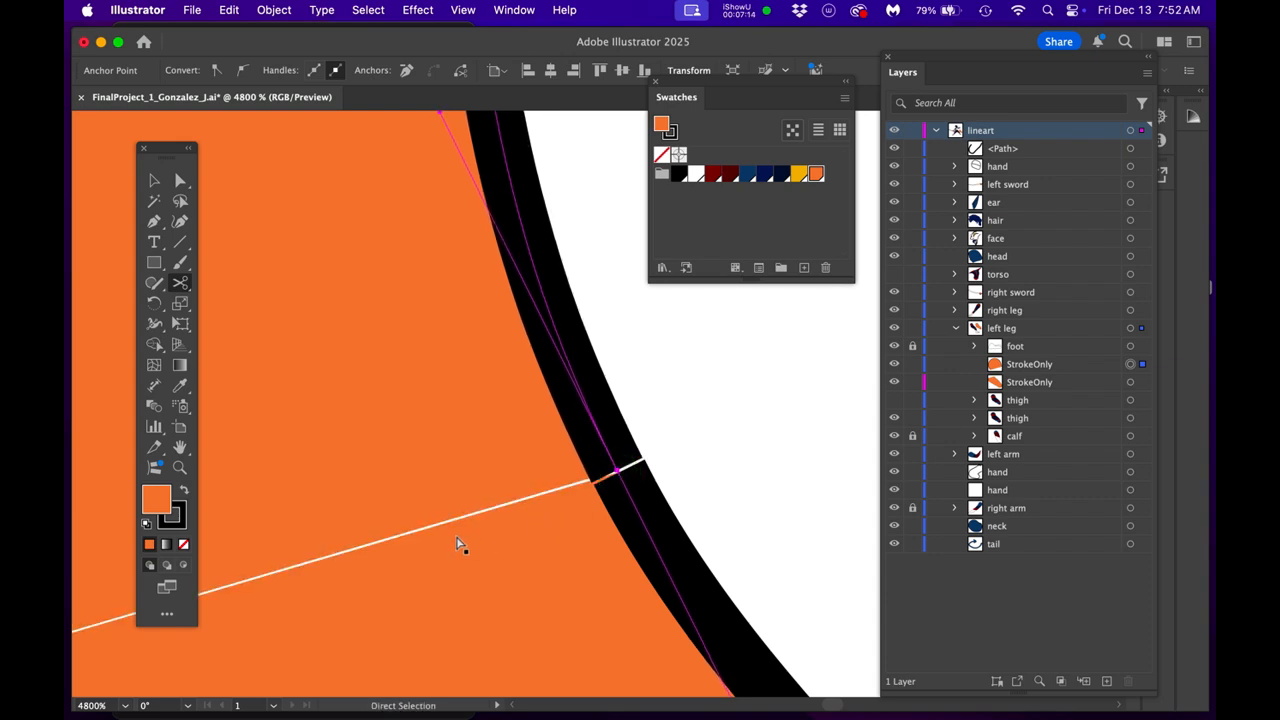
- Nudge the upper piece's end anchor slightly at the inner corner junction, on the opposite side of the thigh
{"action": "scroll", "coordinate": [456, 545], "scroll_direction": "down", "scroll_amount": 4}
{"action": "left_click_drag", "start_coordinate": [438, 549], "coordinate": [692, 430]}
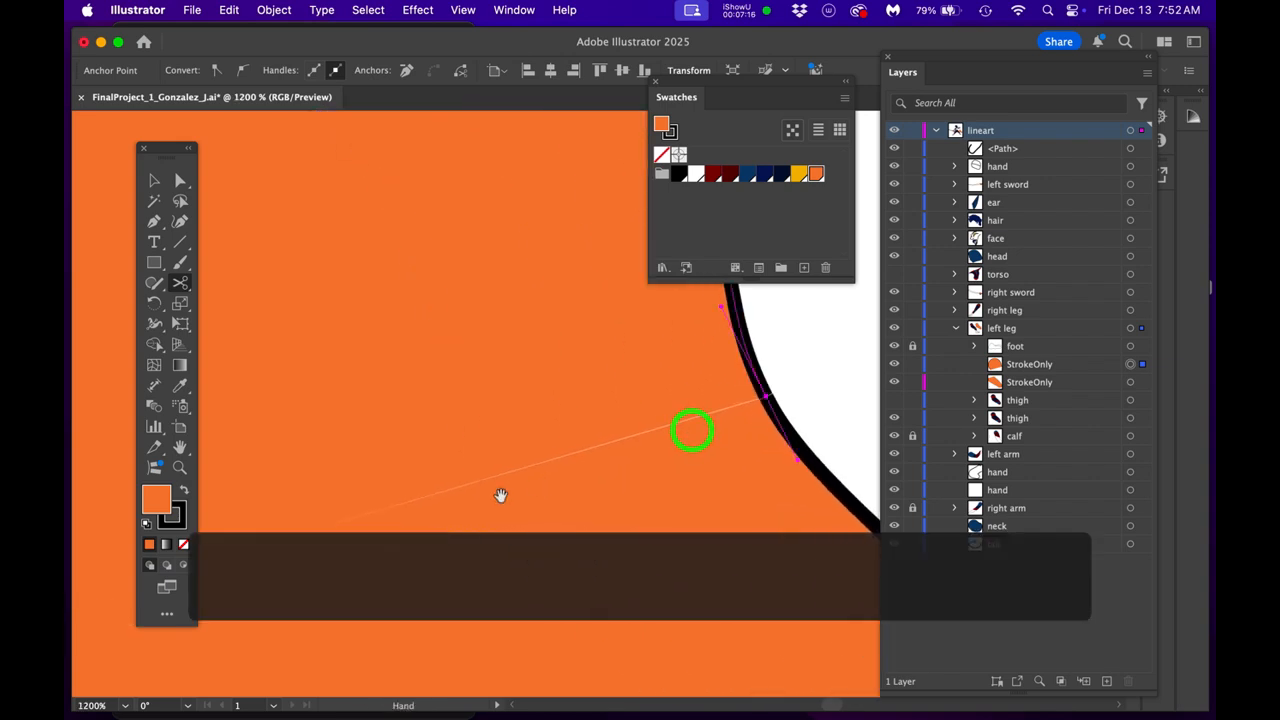
{"action": "left_click_drag", "start_coordinate": [501, 496], "coordinate": [660, 443]}
{"action": "left_click_drag", "start_coordinate": [562, 493], "coordinate": [702, 436]}
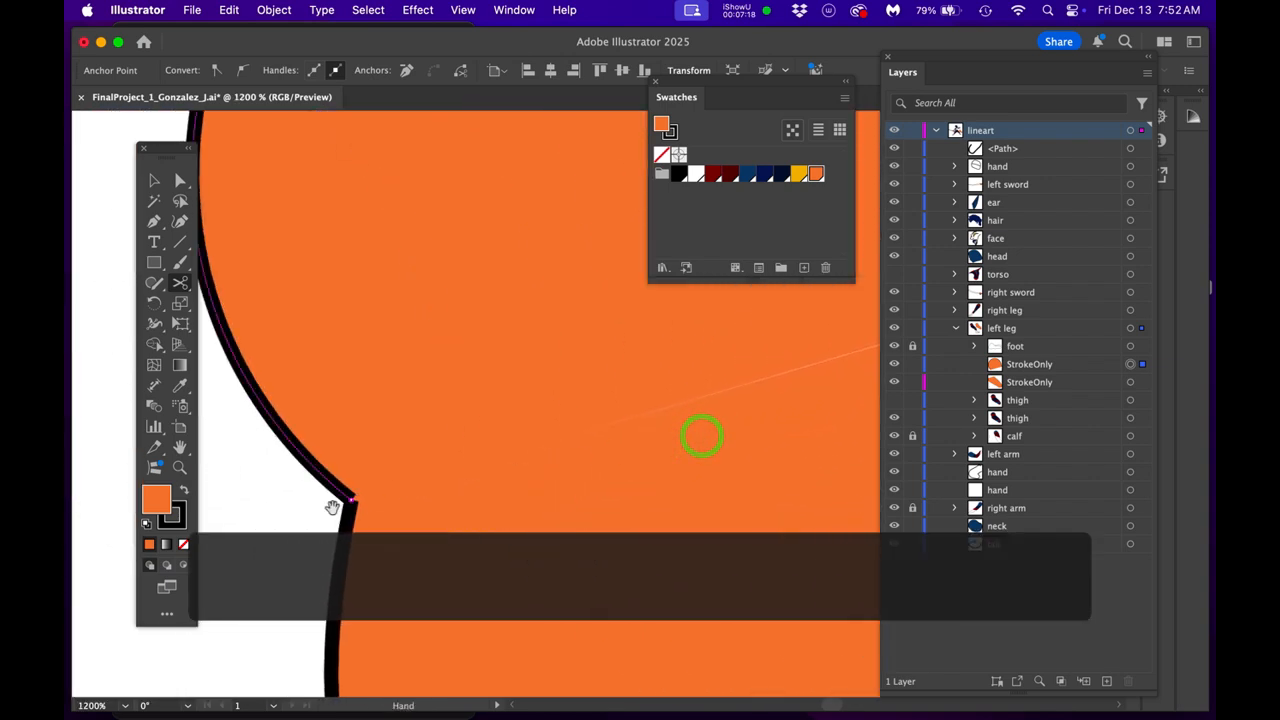
{"action": "scroll", "coordinate": [350, 500], "scroll_direction": "up", "scroll_amount": 5}
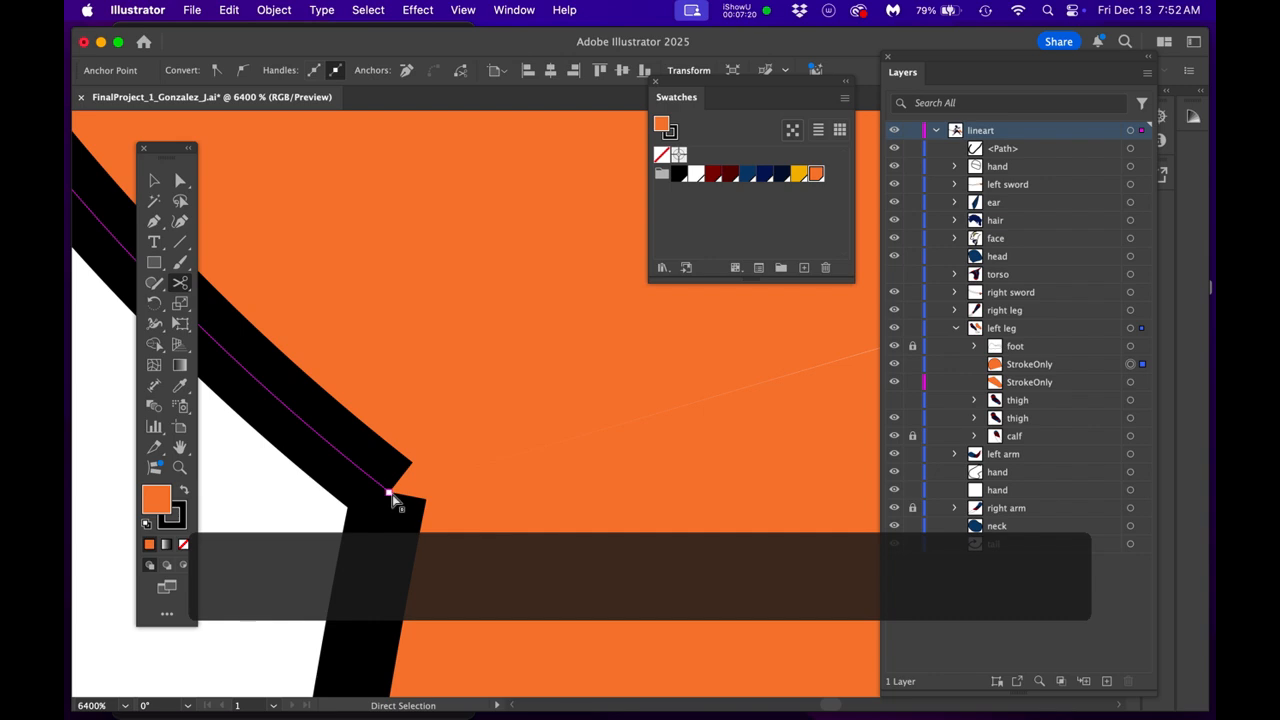
{"action": "left_click_drag", "start_coordinate": [391, 495], "coordinate": [388, 492]}
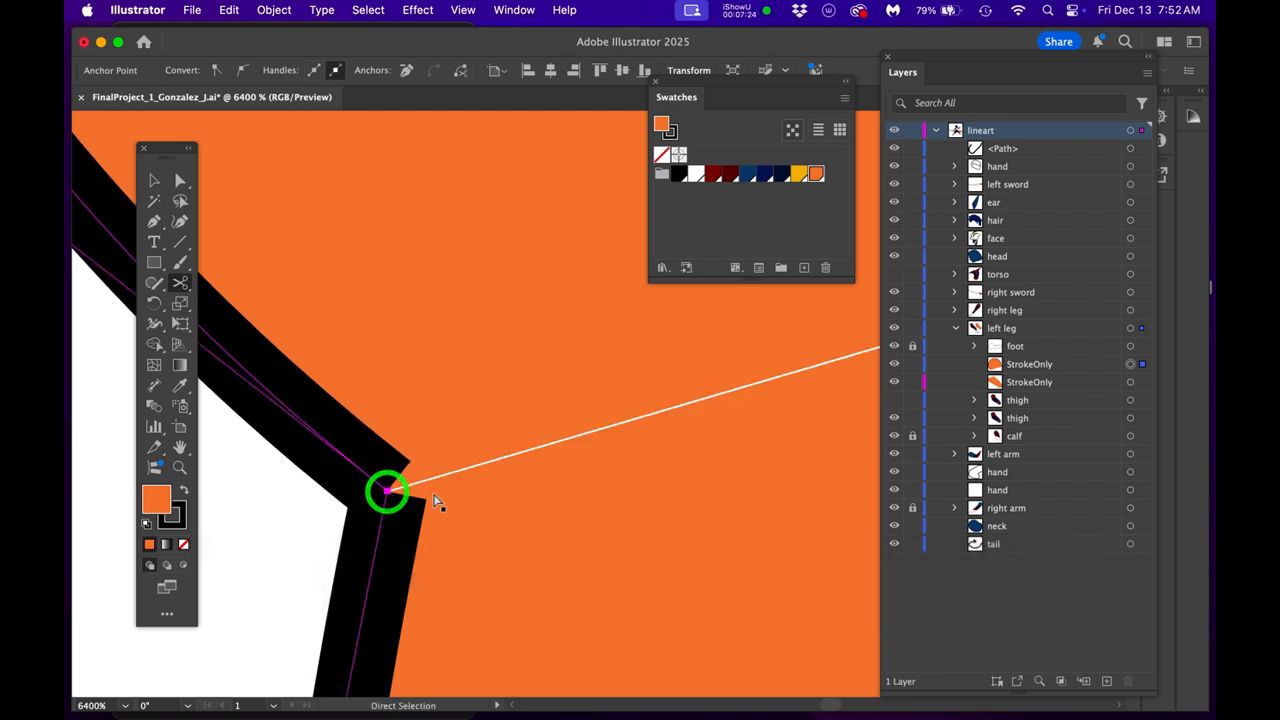
- Select both orange StrokeOnly pieces and set their fill to None, keeping the black strokes
{"action": "scroll", "coordinate": [523, 479], "scroll_direction": "down", "scroll_amount": 5}
{"action": "key", "text": "space"}
{"action": "left_click_drag", "start_coordinate": [524, 503], "coordinate": [362, 521]}
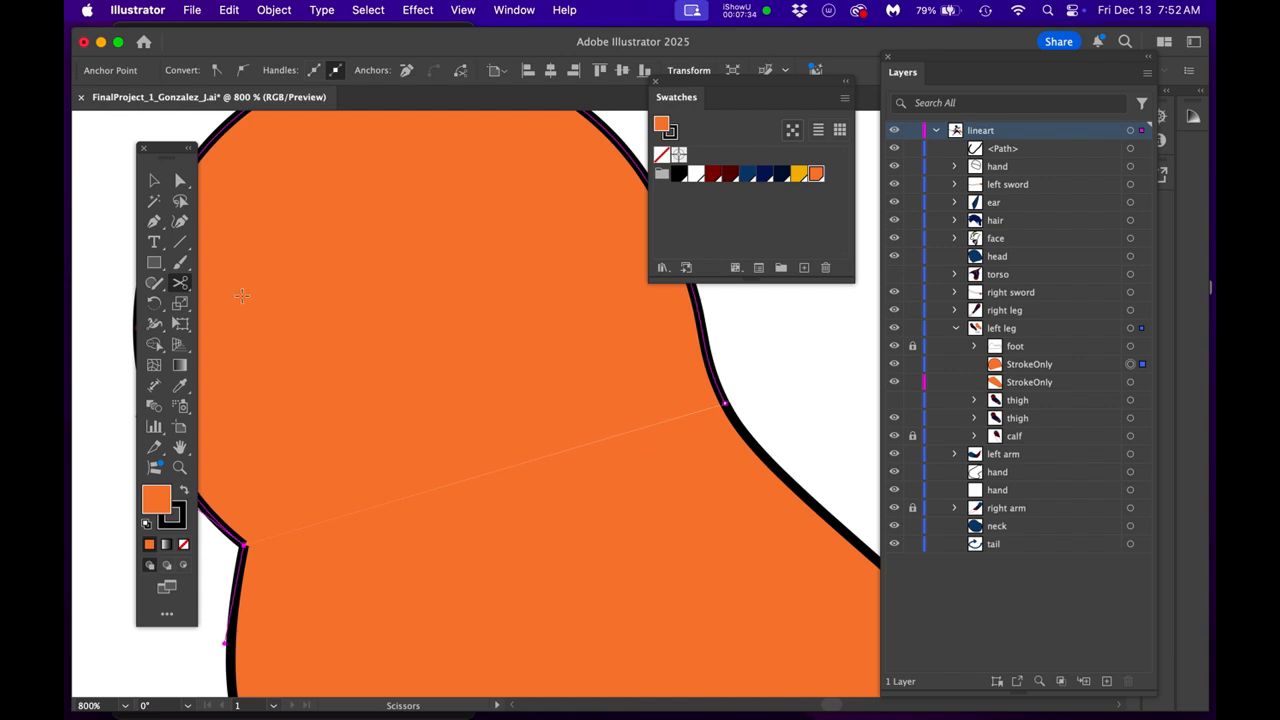
{"action": "left_click_drag", "start_coordinate": [182, 150], "coordinate": [122, 147]}
{"action": "scroll", "coordinate": [737, 485], "scroll_direction": "down", "scroll_amount": 2}
{"action": "left_click_drag", "start_coordinate": [717, 486], "coordinate": [542, 405]}
{"action": "scroll", "coordinate": [540, 395], "scroll_direction": "down", "scroll_amount": 2}
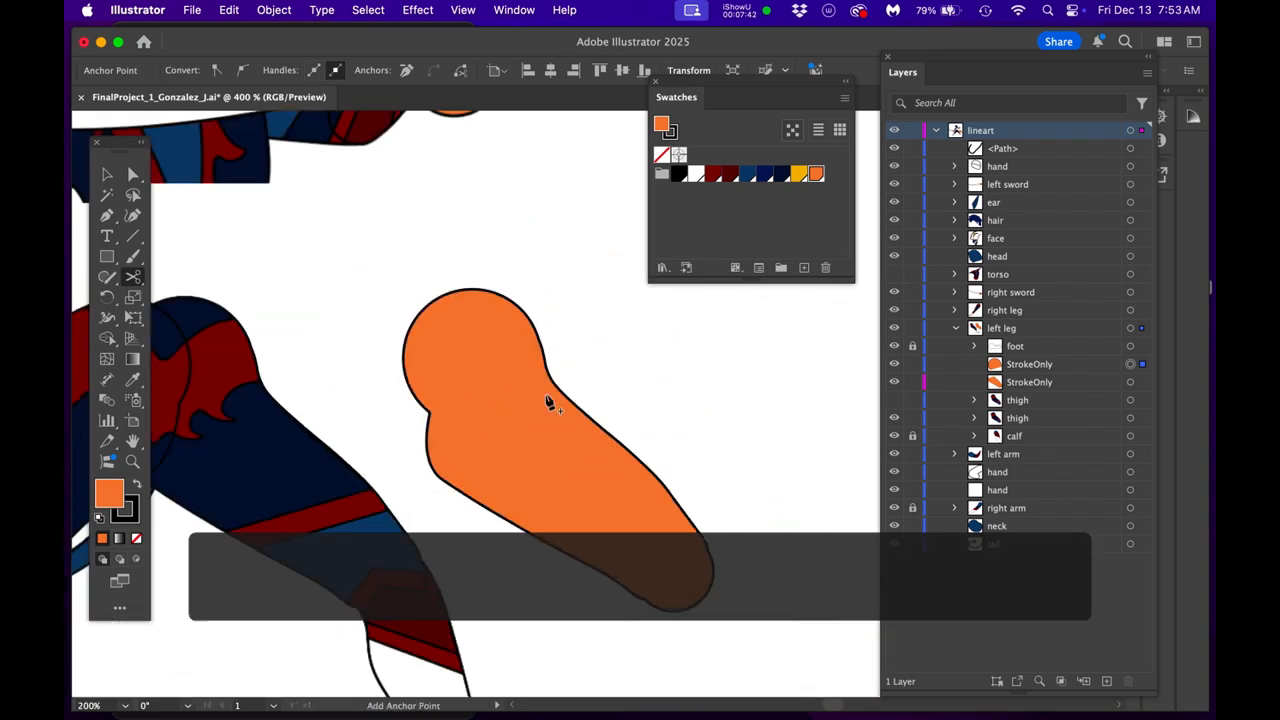
{"action": "left_click_drag", "start_coordinate": [640, 491], "coordinate": [617, 452]}
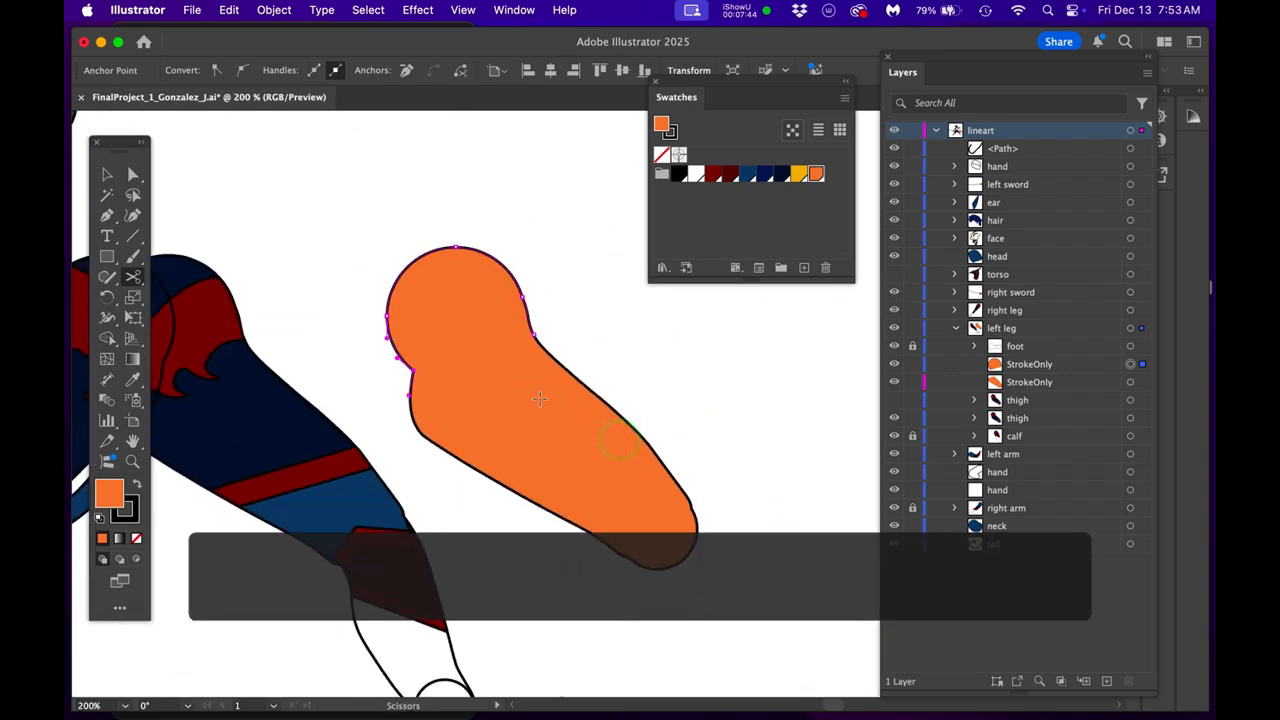
{"action": "left_click_drag", "start_coordinate": [477, 194], "coordinate": [715, 540]}
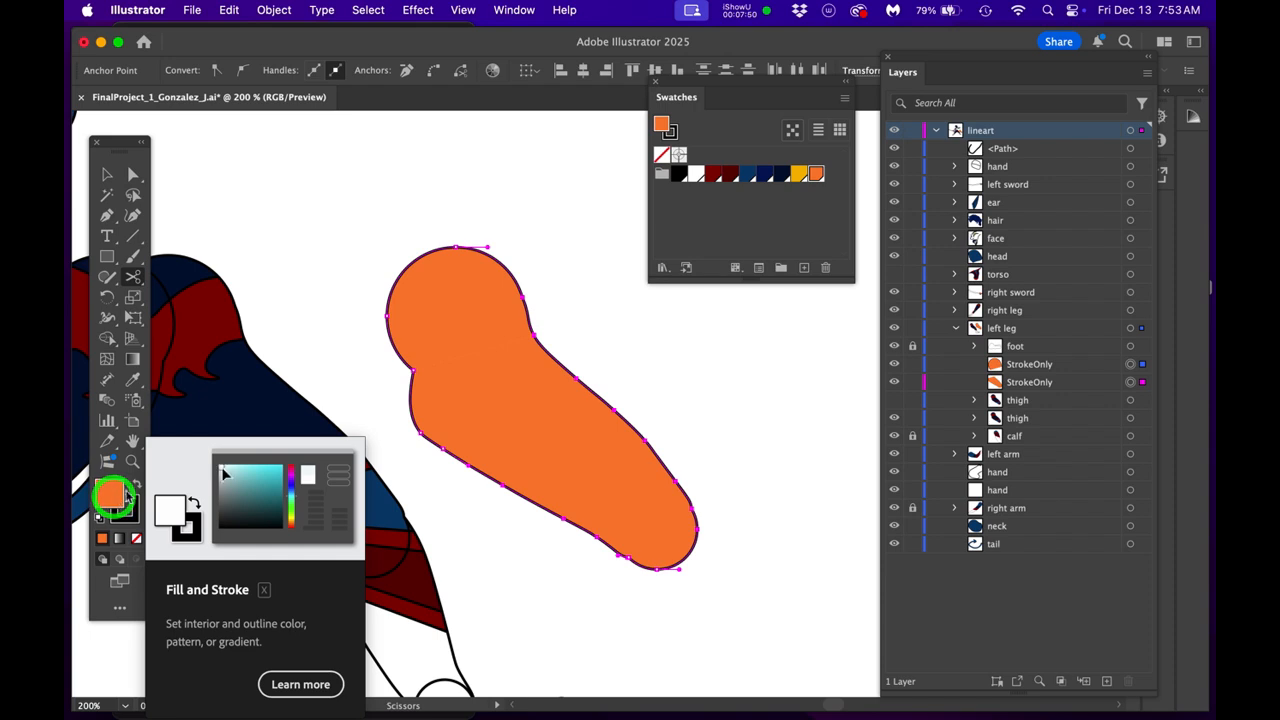
{"action": "left_click", "coordinate": [137, 539]}
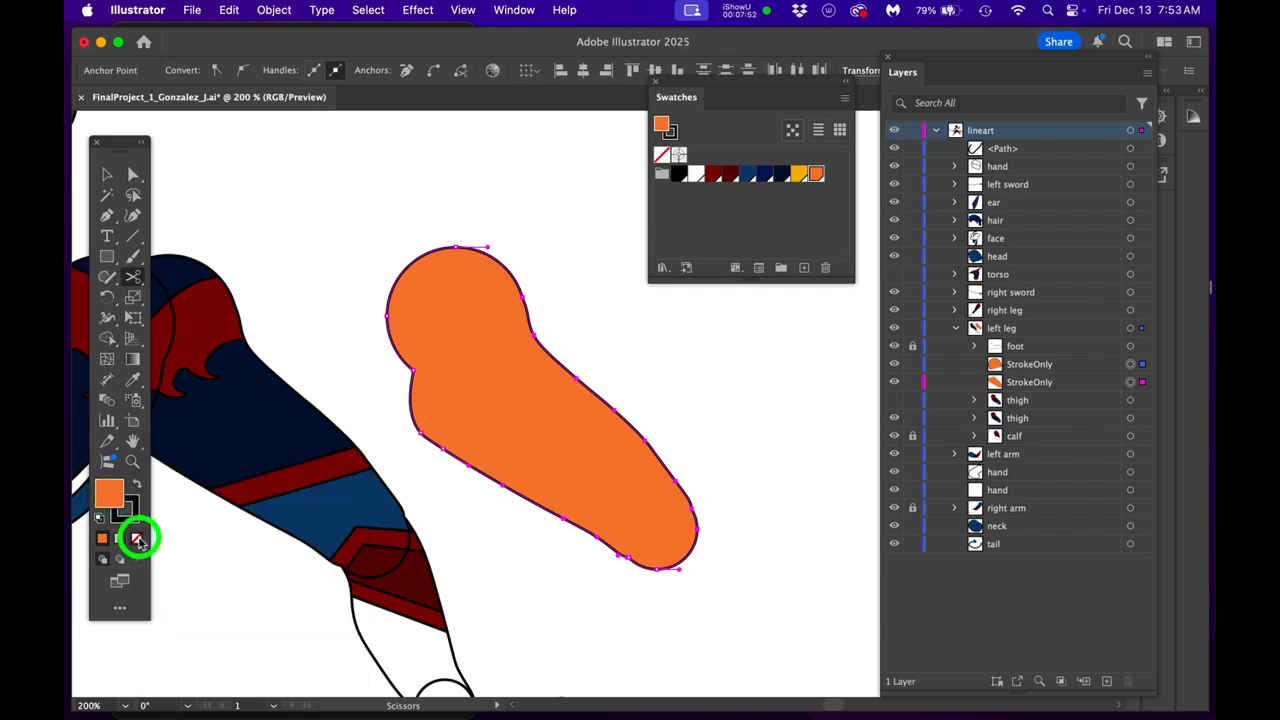
- Cut the StrokeOnly outline with the Scissors tool at the corner anchor where the thigh's underside meets the knee arc
{"action": "scroll", "coordinate": [656, 574], "scroll_direction": "up", "scroll_amount": 8}
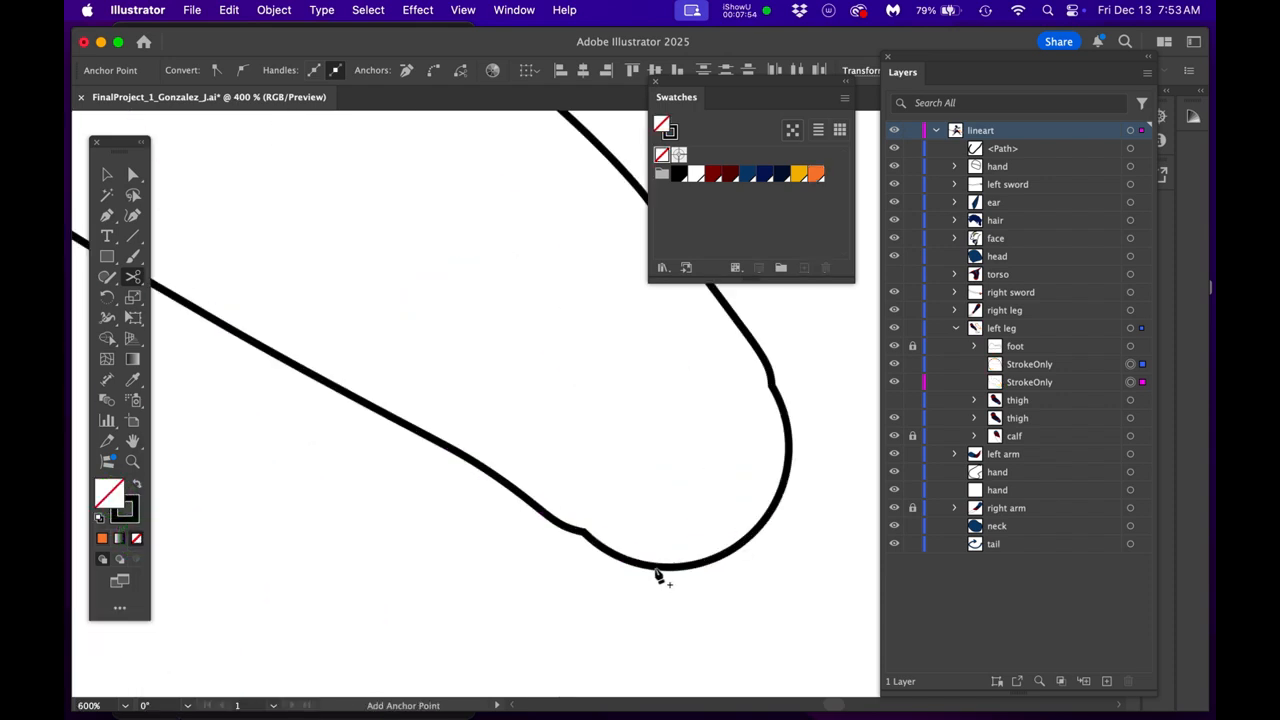
{"action": "scroll", "coordinate": [440, 447], "scroll_direction": "up", "scroll_amount": 1}
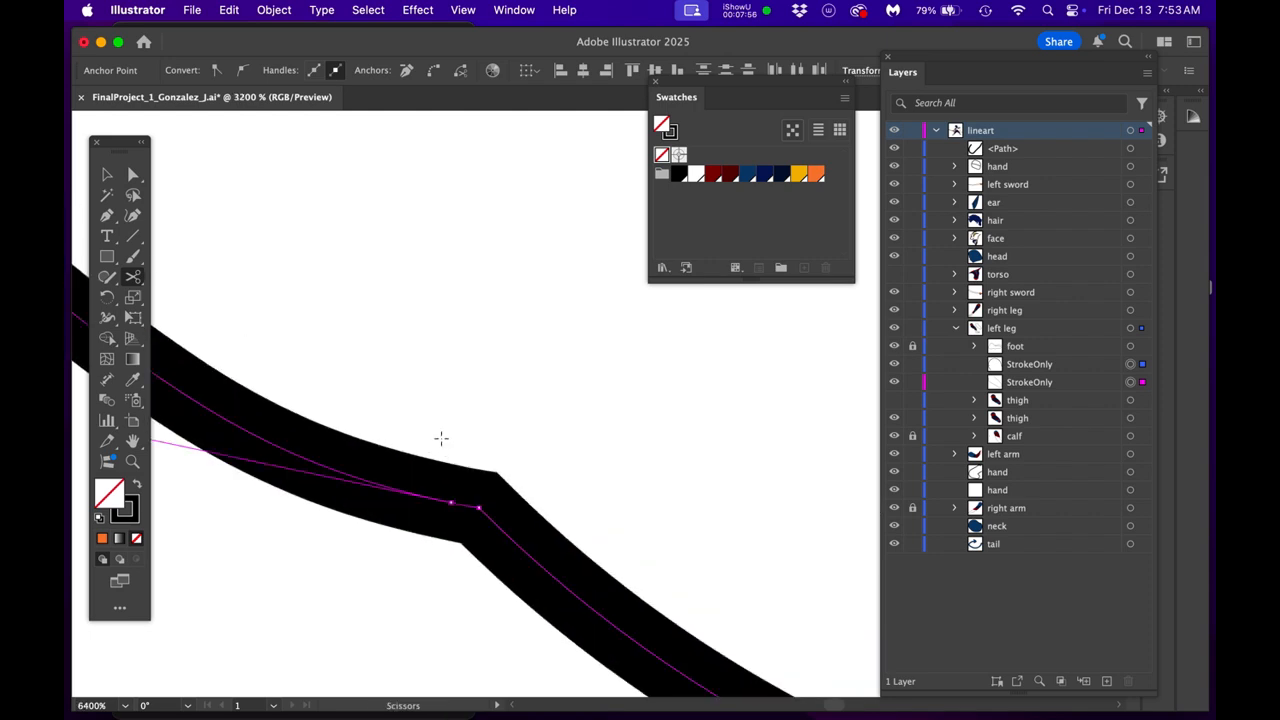
{"action": "key", "text": "c"}
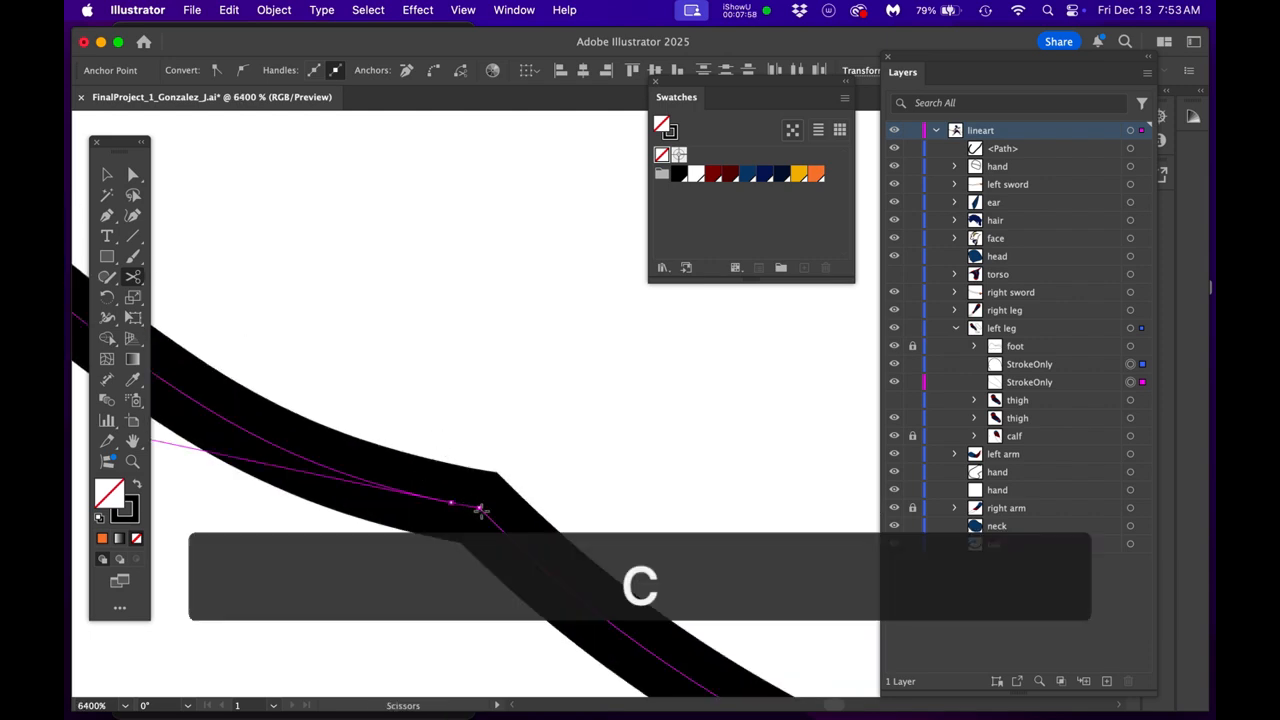
{"action": "left_click", "coordinate": [480, 509]}
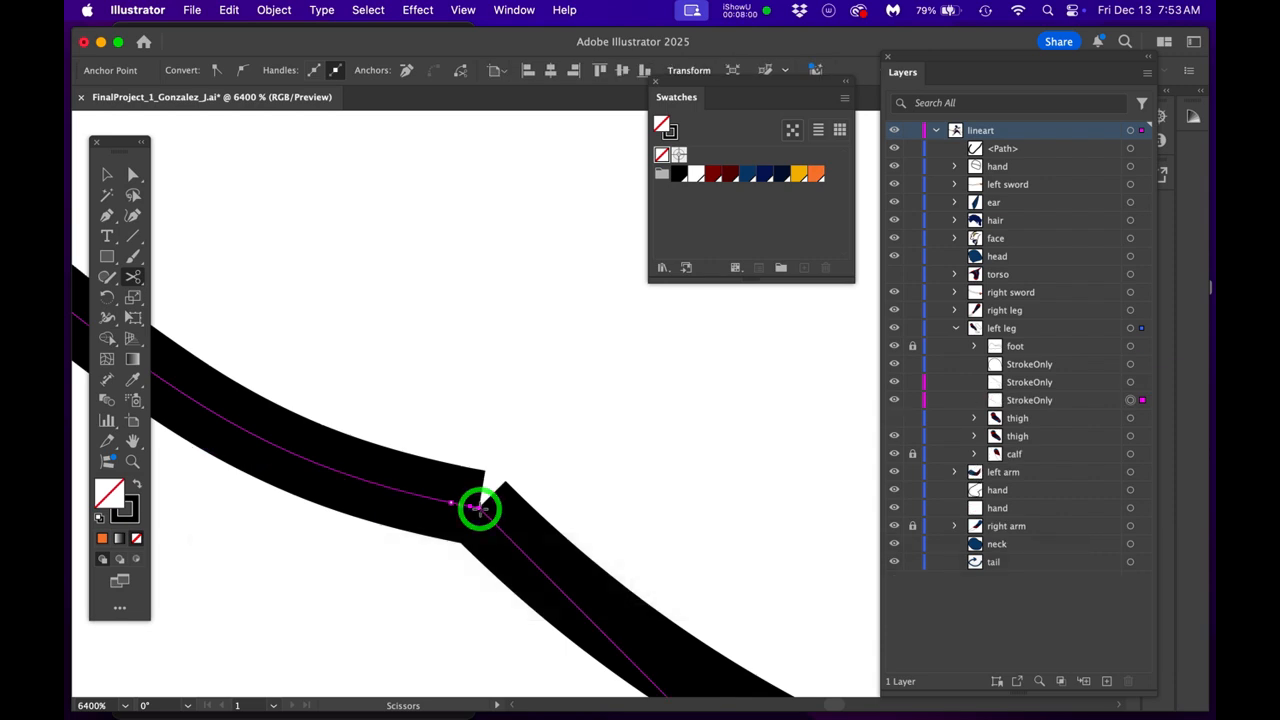
- Cut the outline at the other corner anchor, where the thigh's outer side meets the knee arc
{"action": "scroll", "coordinate": [565, 470], "scroll_direction": "down", "scroll_amount": 6}
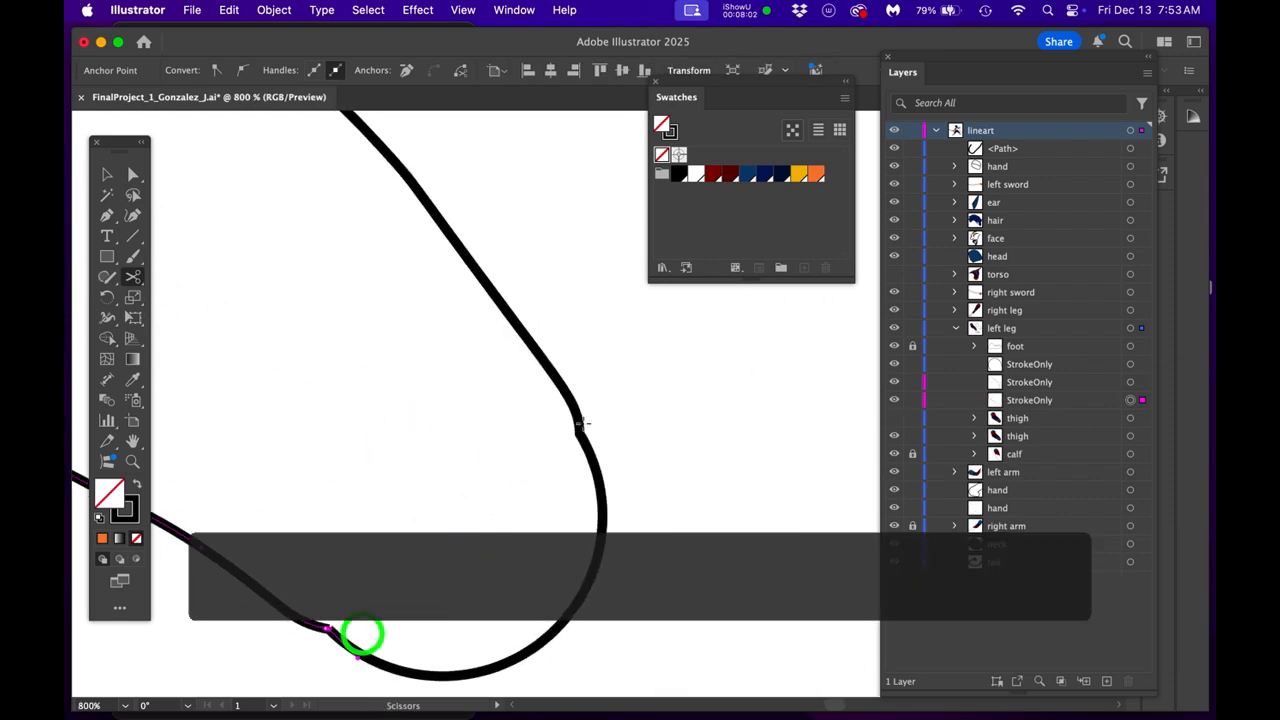
{"action": "scroll", "coordinate": [570, 420], "scroll_direction": "up", "scroll_amount": 4}
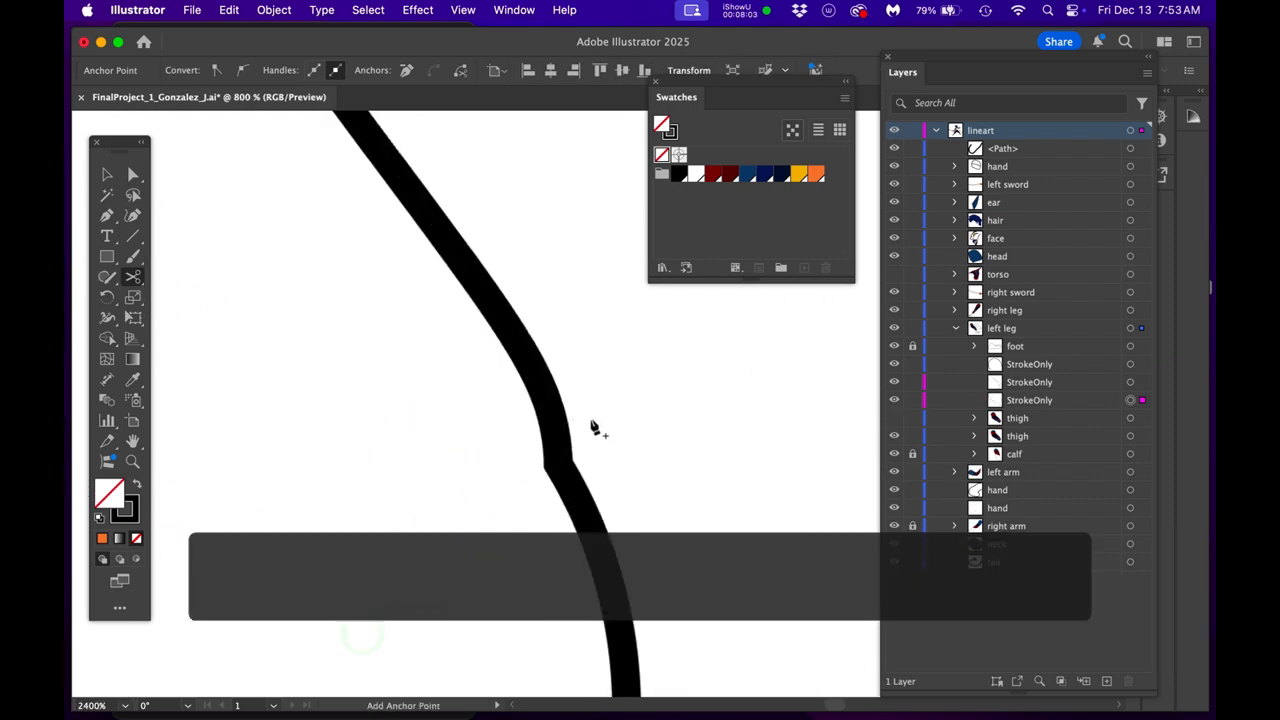
{"action": "left_click", "coordinate": [562, 497], "text": "super"}
{"action": "scroll", "coordinate": [552, 480], "scroll_direction": "up", "scroll_amount": 4}
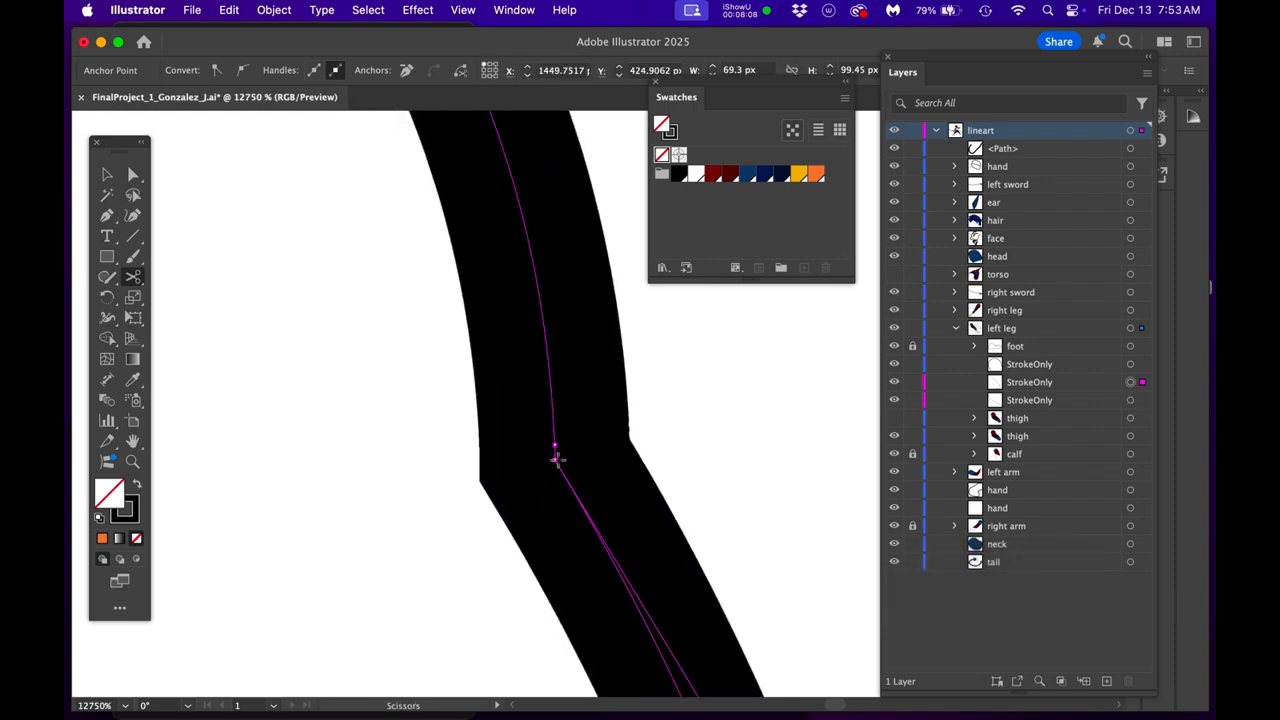
{"action": "left_click", "coordinate": [555, 458]}
{"action": "scroll", "coordinate": [557, 458], "scroll_direction": "down", "scroll_amount": 6}
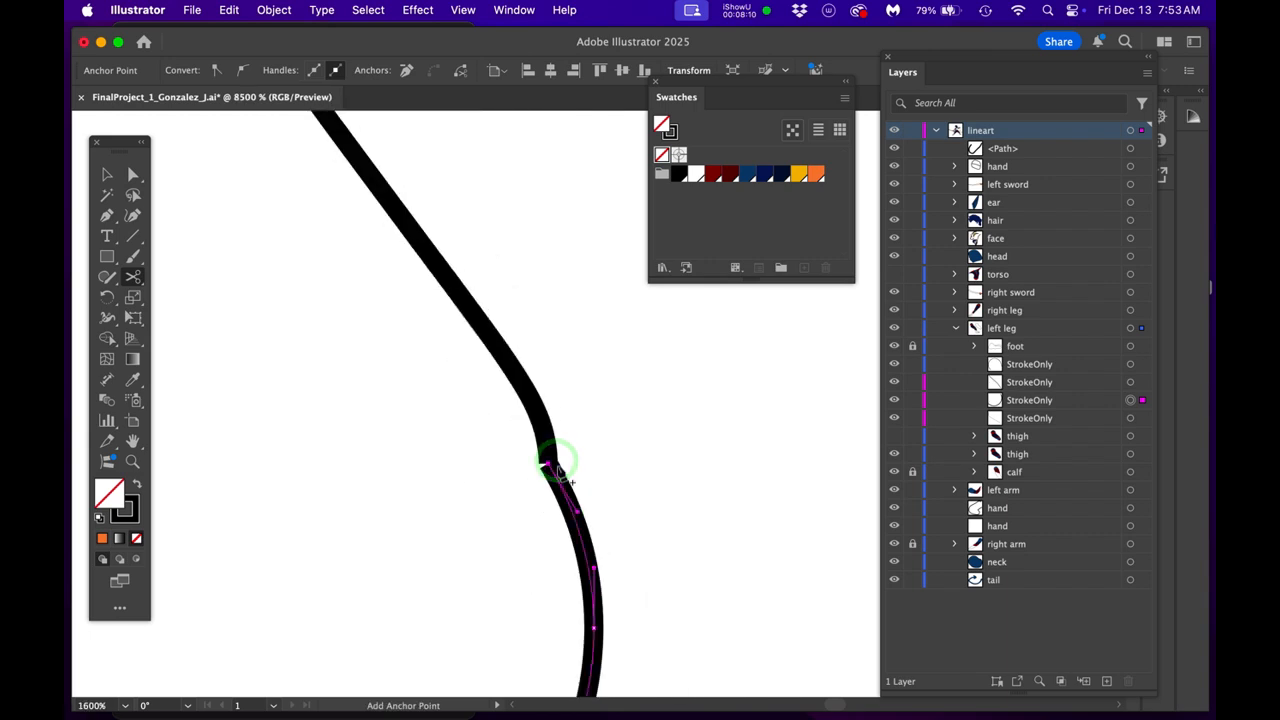
- Delete the cut knee arc from the left thigh's StrokeOnly outline
{"action": "left_click_drag", "start_coordinate": [611, 487], "coordinate": [709, 371]}
{"action": "scroll", "coordinate": [660, 435], "scroll_direction": "down", "scroll_amount": 2}
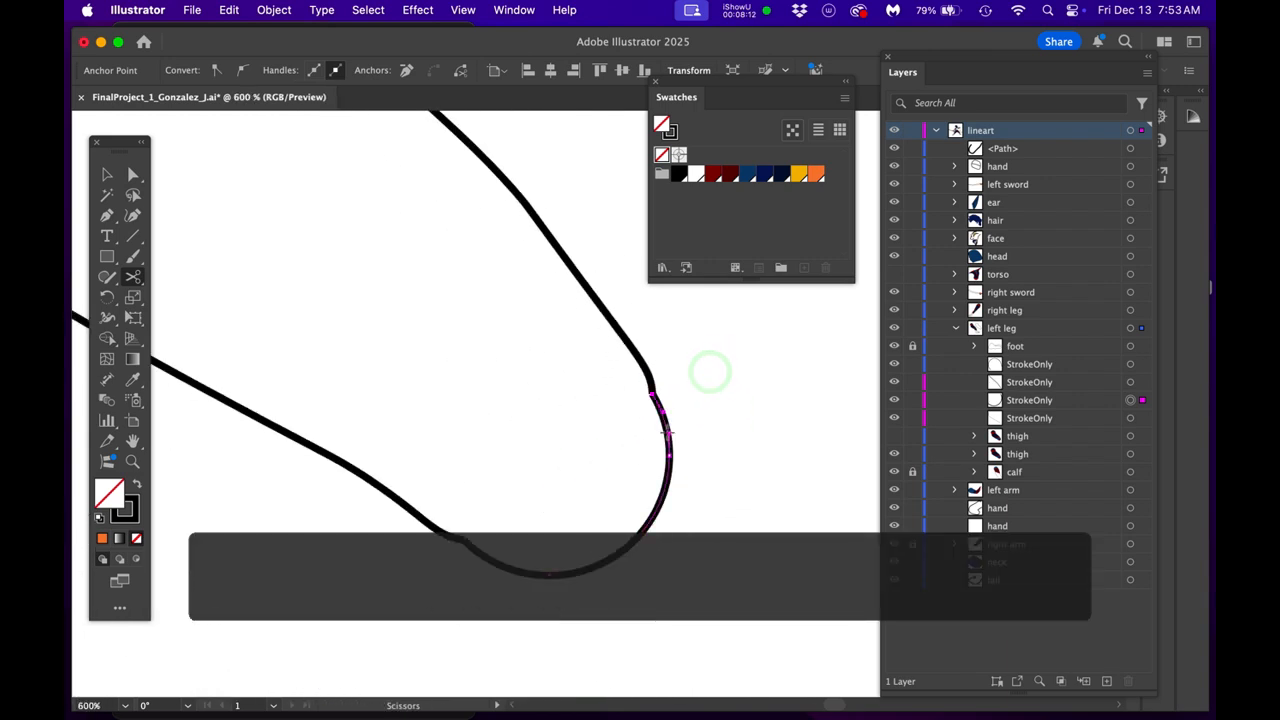
{"action": "key", "text": "Delete"}
{"action": "key", "text": "Delete"}
- Delete the rounded hip arc from the left thigh's StrokeOnly outline
{"action": "scroll", "coordinate": [540, 433], "scroll_direction": "down", "scroll_amount": 1}
{"action": "left_click_drag", "start_coordinate": [540, 429], "coordinate": [760, 669]}
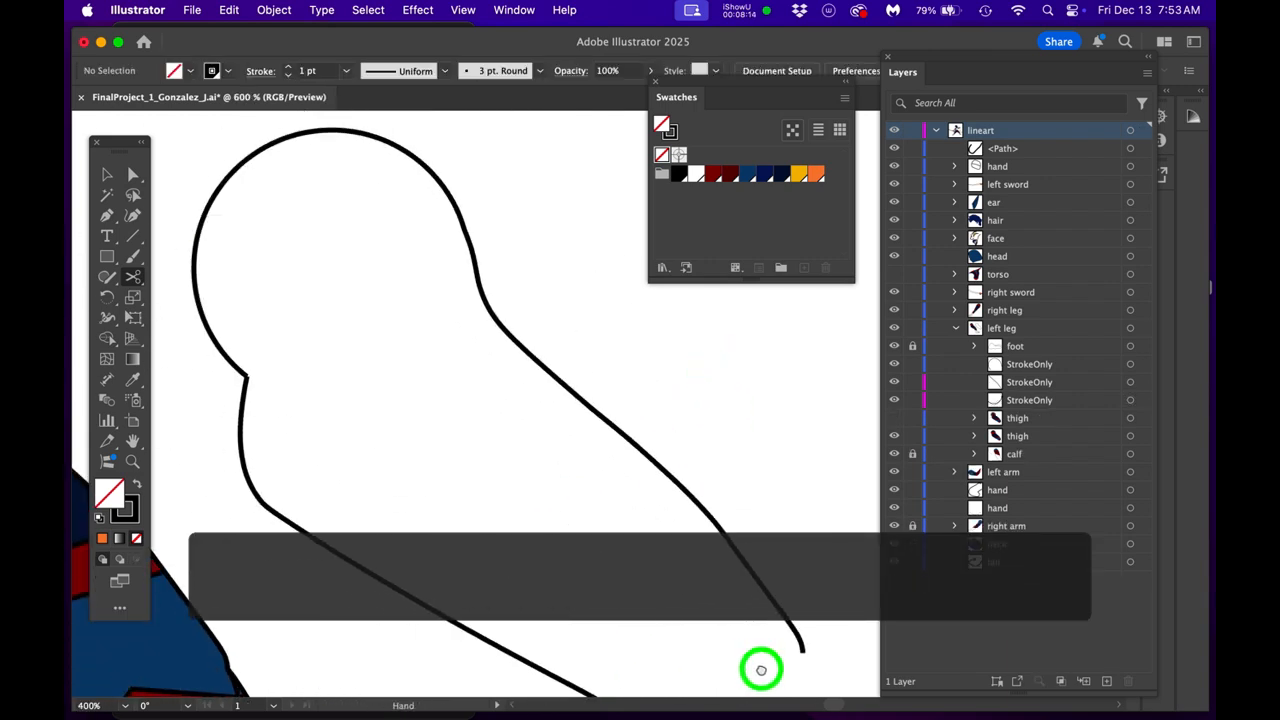
{"action": "key", "text": "a"}
{"action": "left_click", "coordinate": [318, 148]}
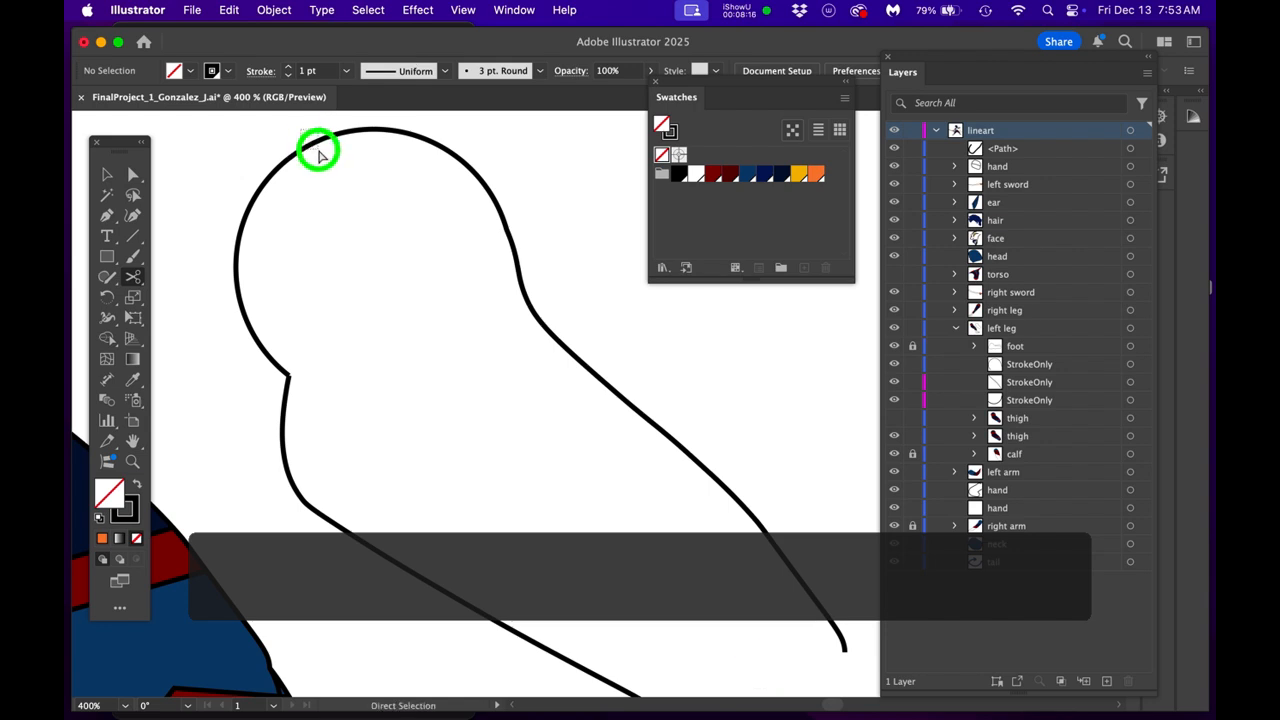
{"action": "key", "text": "Delete"}
{"action": "key", "text": "c"}
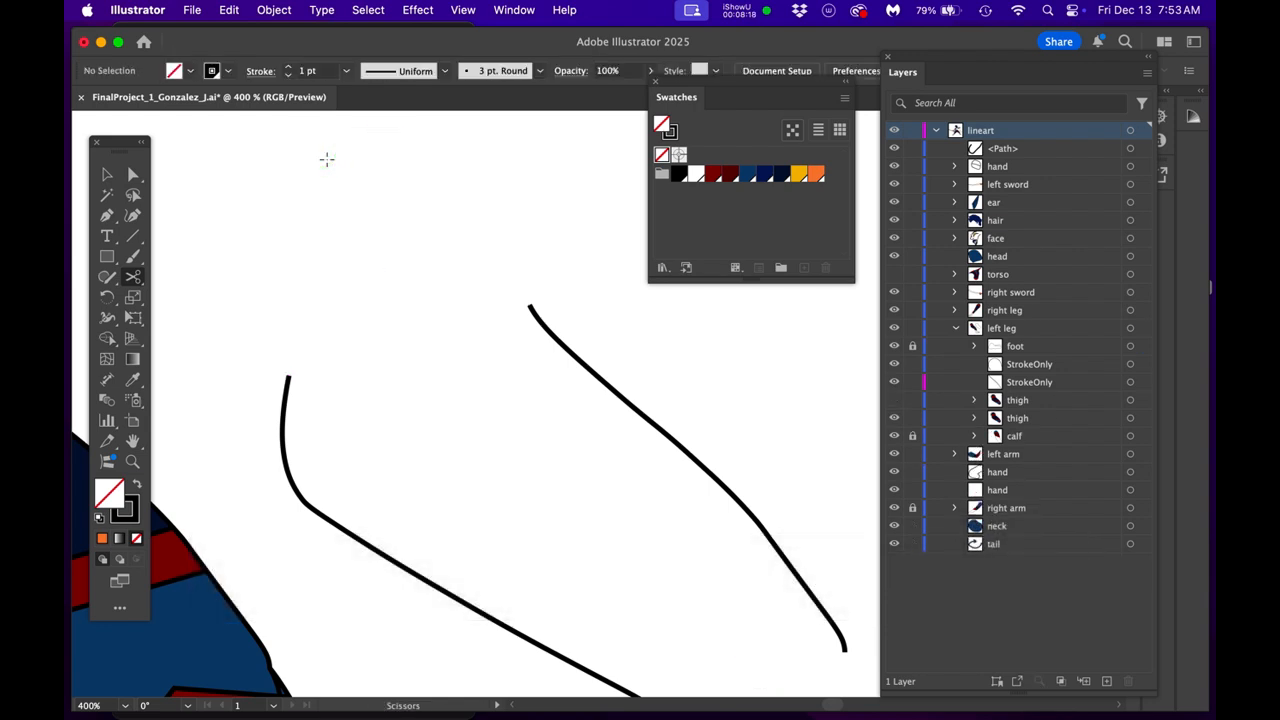
- Move the loose <Path> at the top of the lineart layer into the left leg group, directly above the thigh groups
{"action": "scroll", "coordinate": [506, 356], "scroll_direction": "down", "scroll_amount": 1}
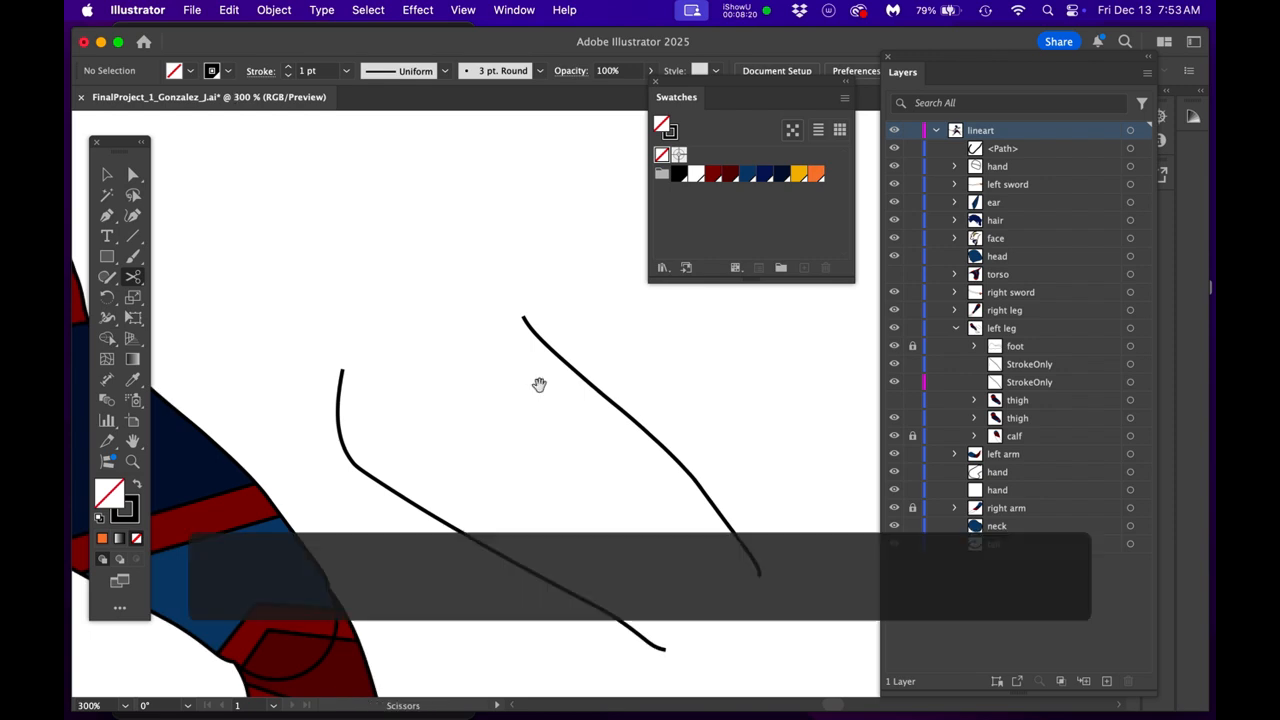
{"action": "left_click_drag", "start_coordinate": [540, 384], "coordinate": [461, 302]}
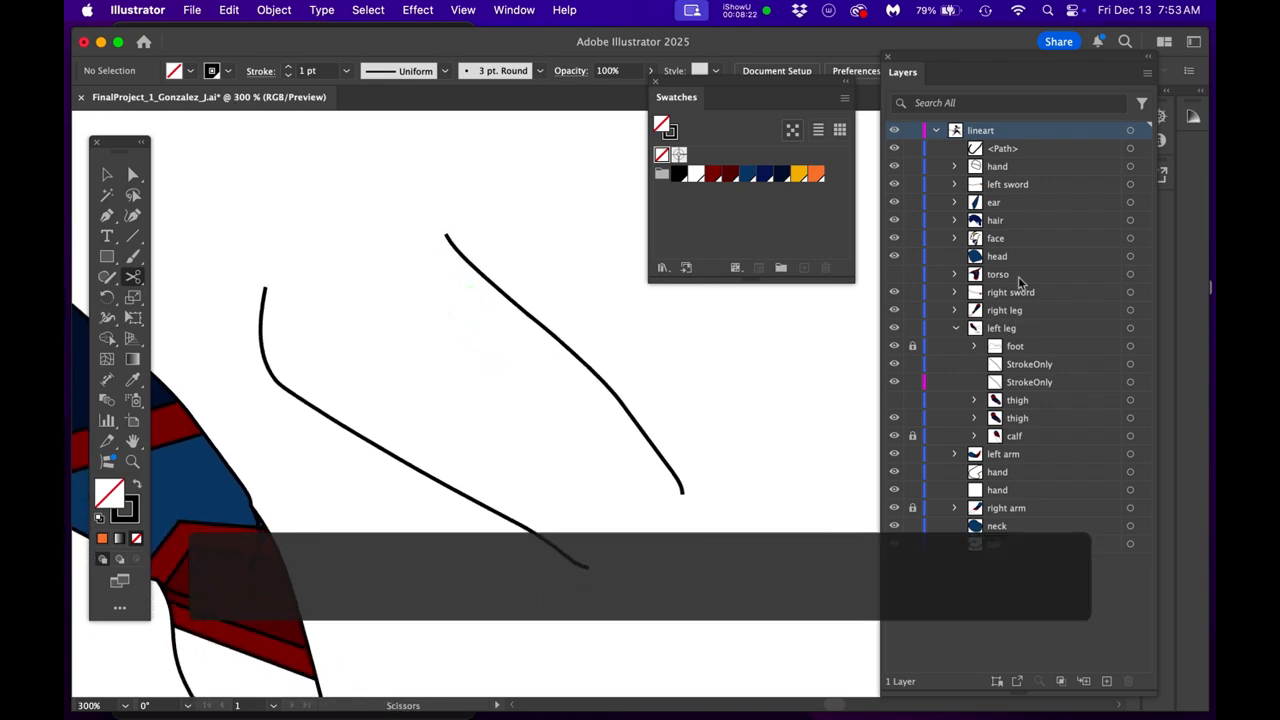
{"action": "left_click", "coordinate": [1040, 149]}
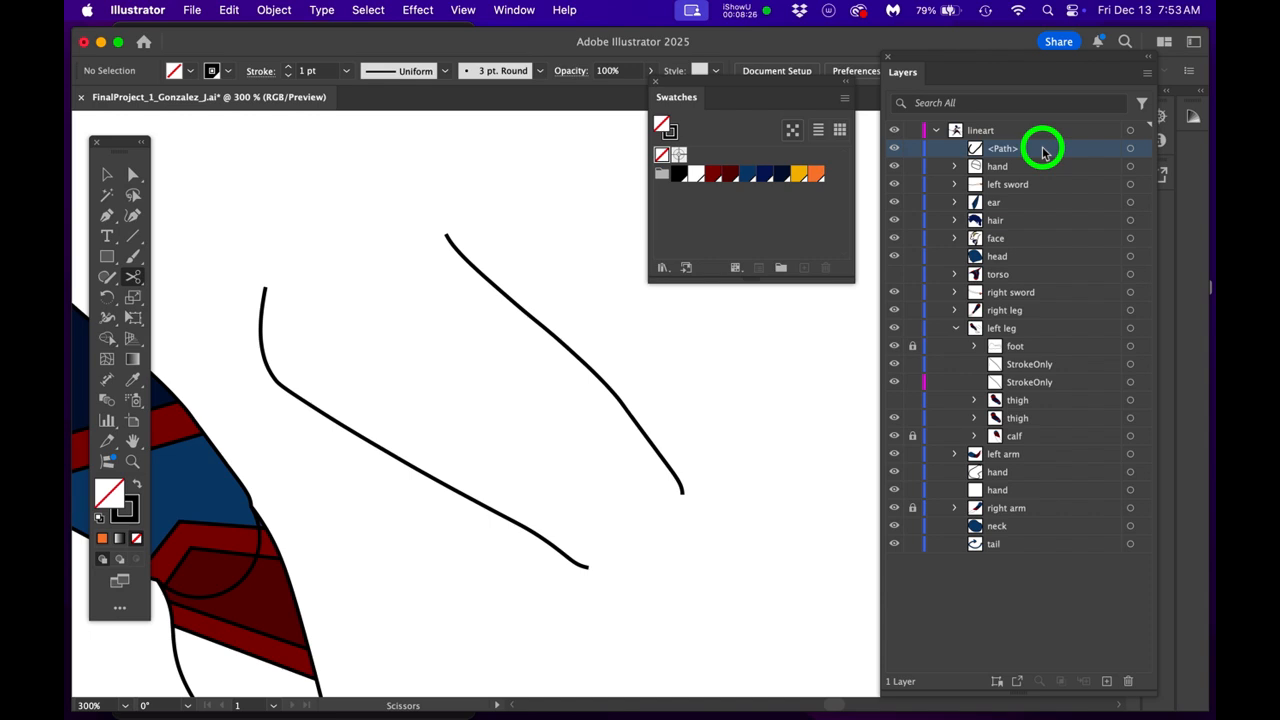
{"action": "left_click_drag", "start_coordinate": [1043, 152], "coordinate": [1040, 395]}
- Examine the contents of both thigh groups inside the left leg group
{"action": "left_click", "coordinate": [974, 400]}
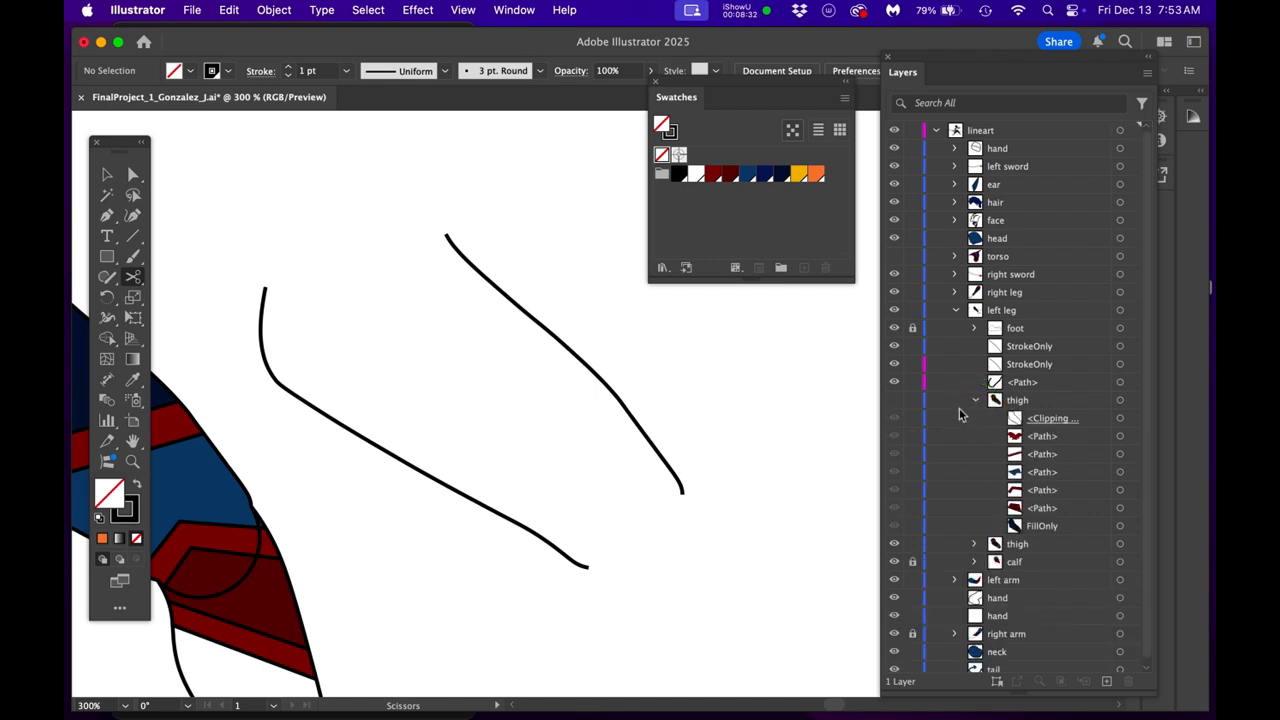
{"action": "scroll", "coordinate": [977, 444], "scroll_direction": "down", "scroll_amount": 1}
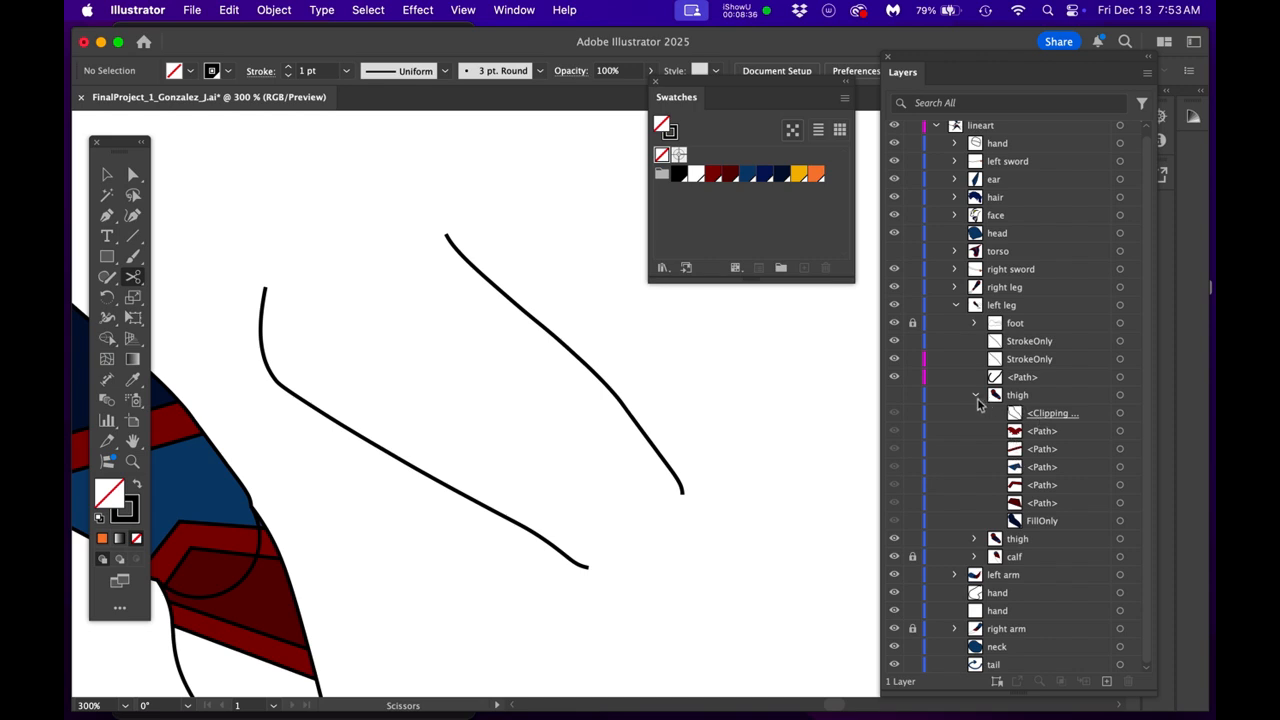
{"action": "left_click", "coordinate": [976, 398]}
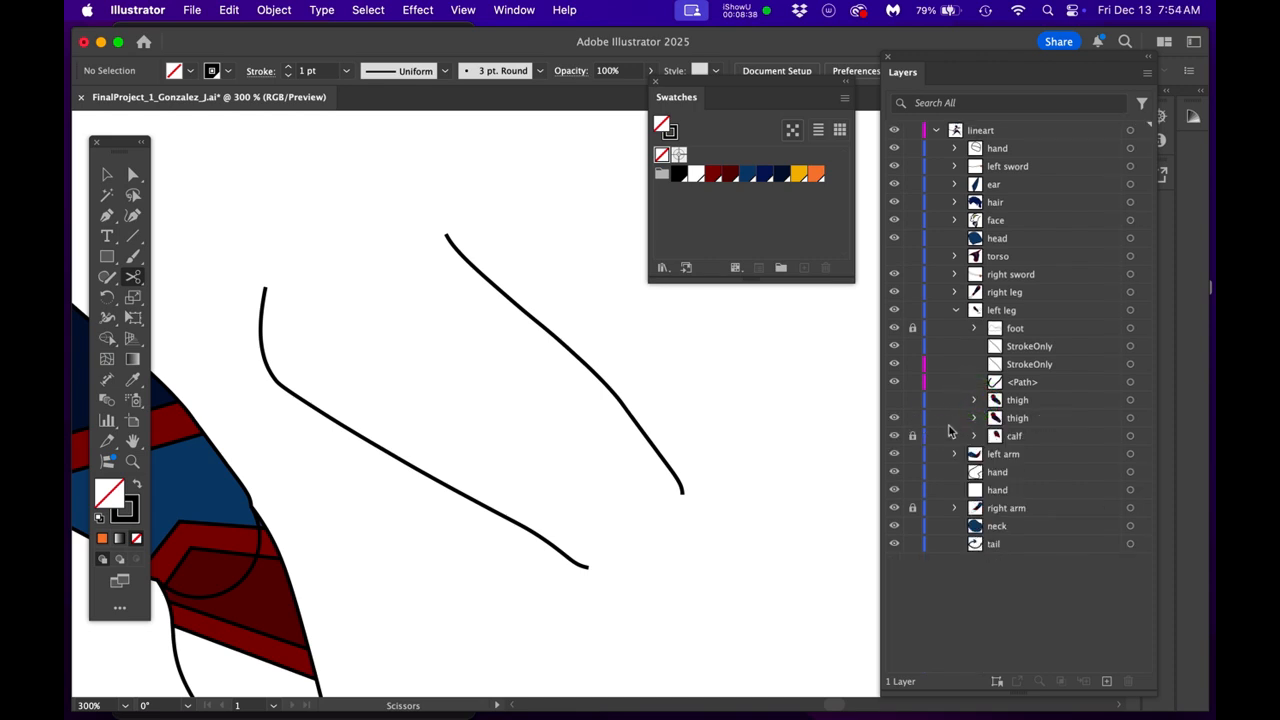
{"action": "left_click", "coordinate": [974, 418]}
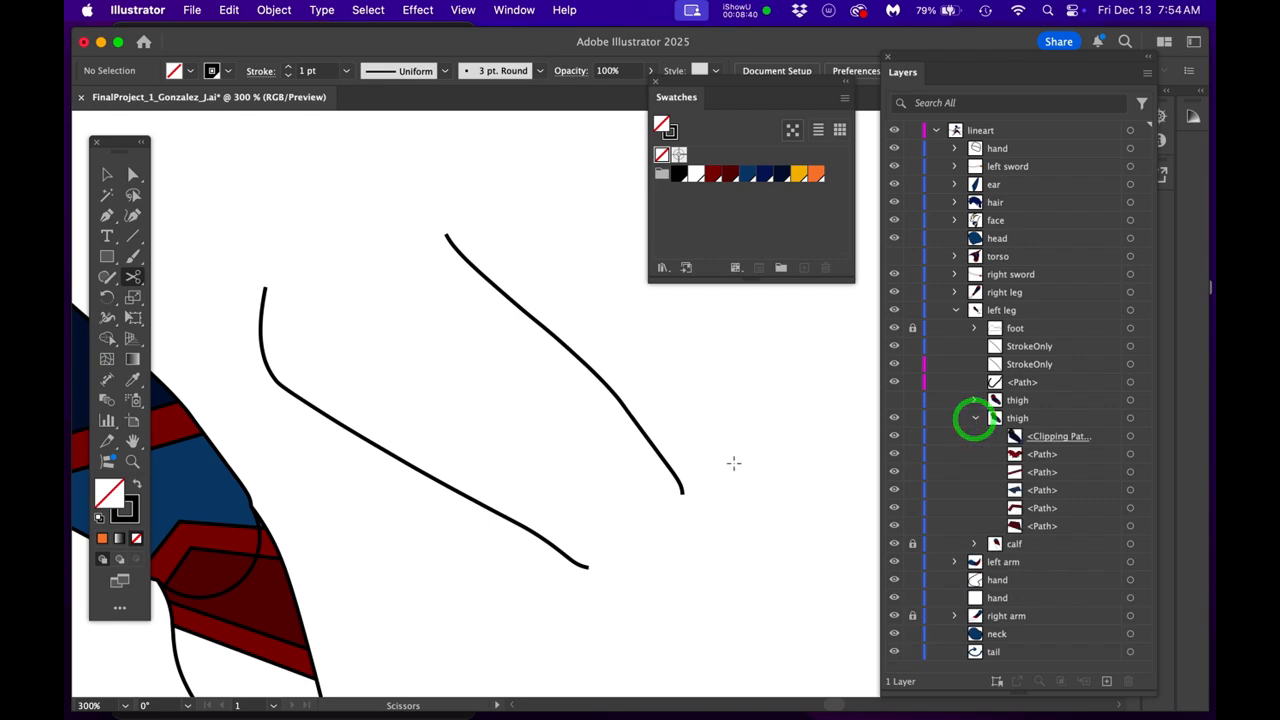
{"action": "scroll", "coordinate": [717, 474], "scroll_direction": "down", "scroll_amount": 1}
{"action": "left_click_drag", "start_coordinate": [717, 474], "coordinate": [731, 449]}
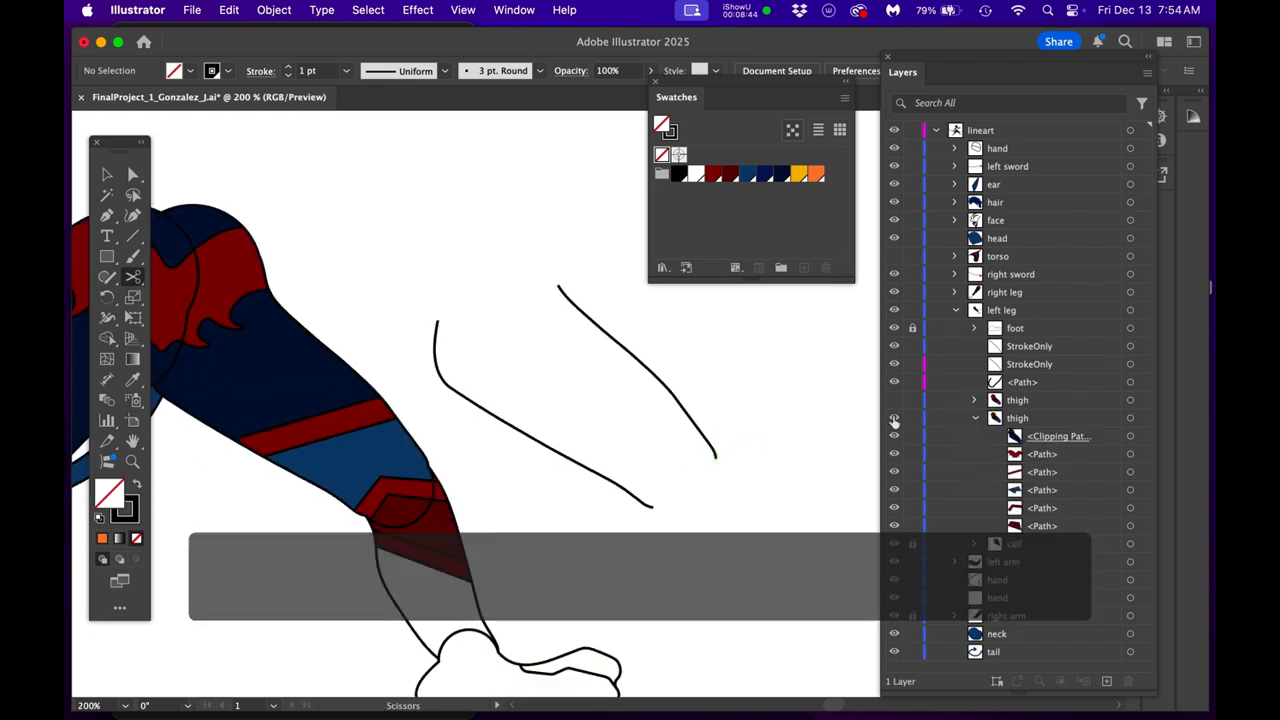
- Show the rebuilt thigh group with the separate fill and hide the original thigh group
{"action": "left_click", "coordinate": [894, 400]}
{"action": "left_click", "coordinate": [976, 418]}
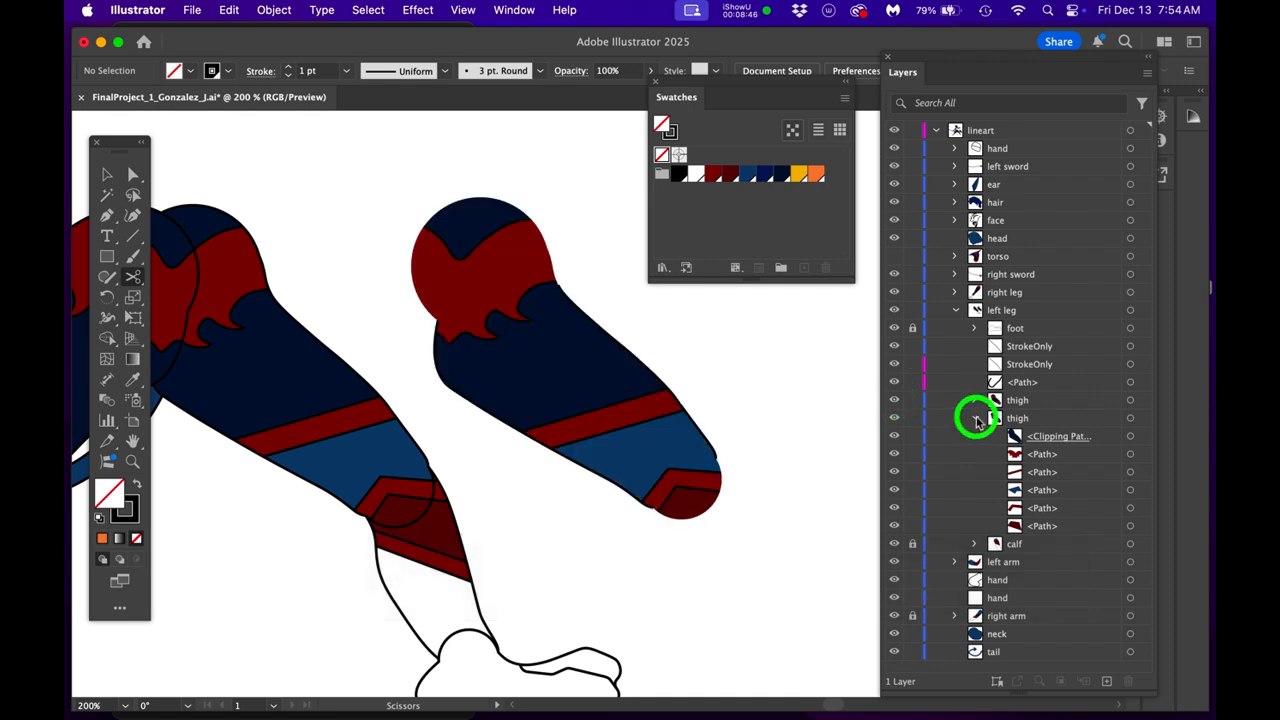
{"action": "left_click", "coordinate": [894, 418]}
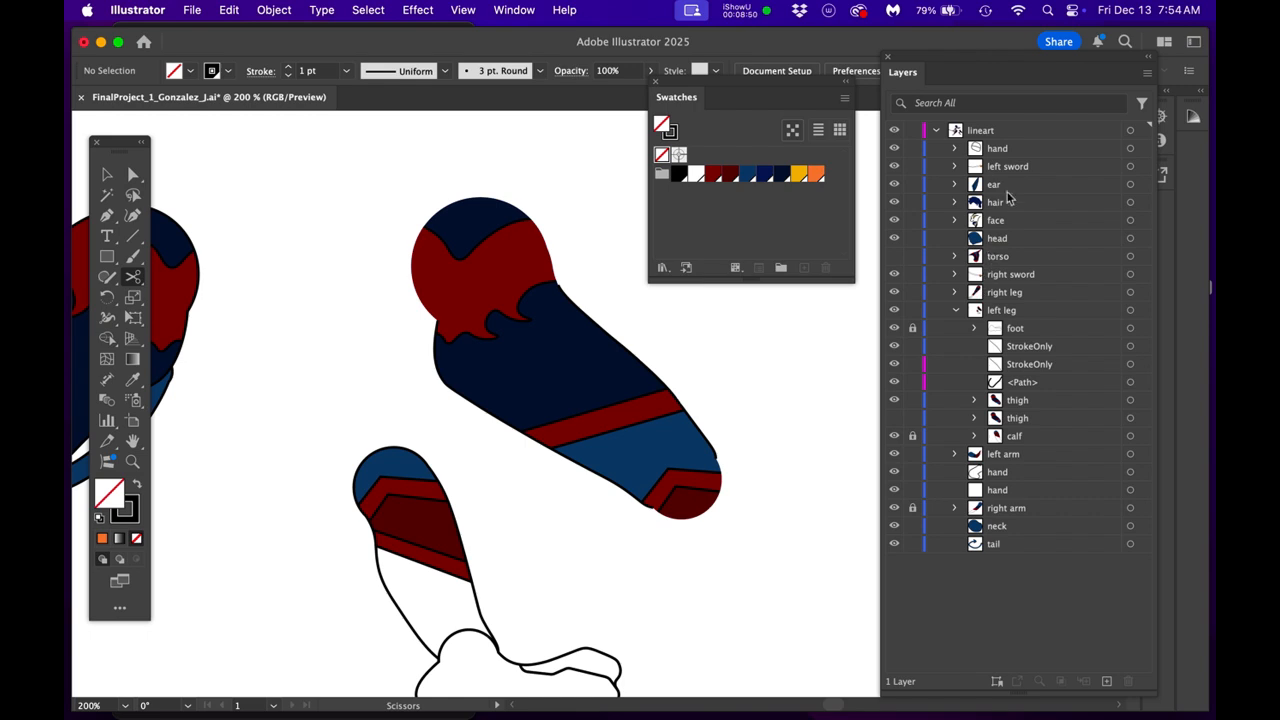
{"action": "left_click", "coordinate": [975, 419]}
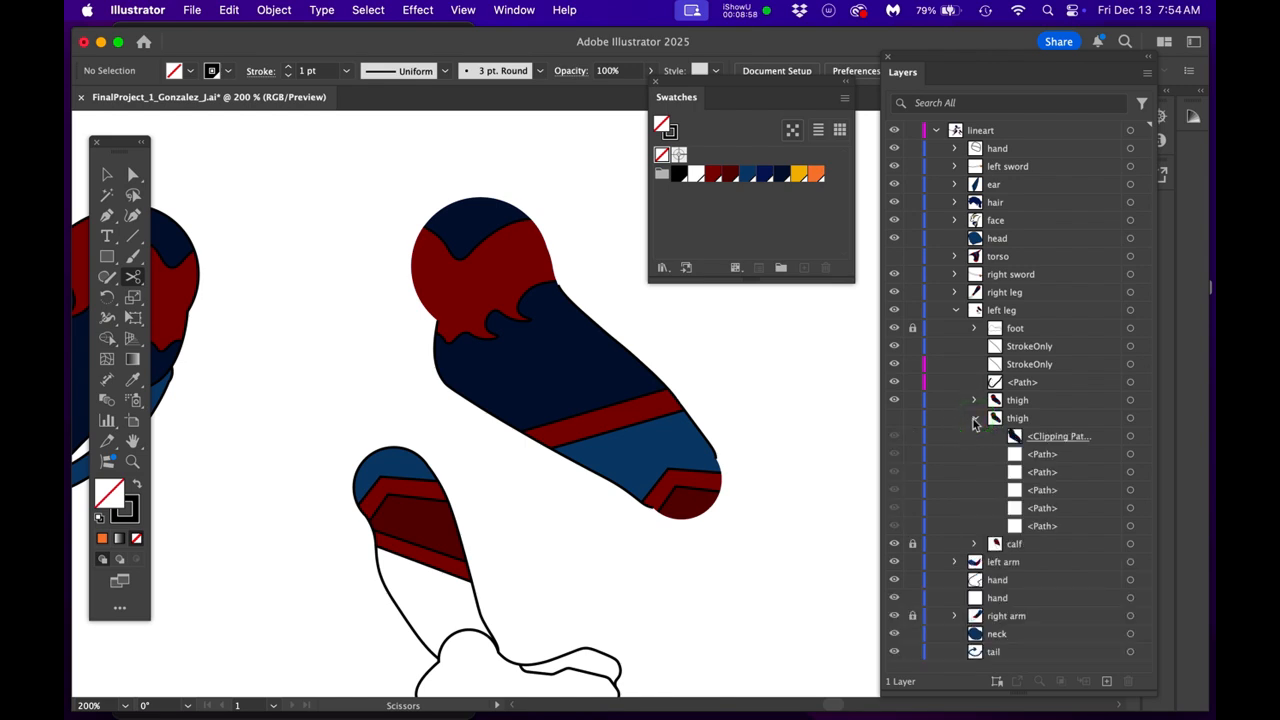
{"action": "left_click", "coordinate": [975, 419]}
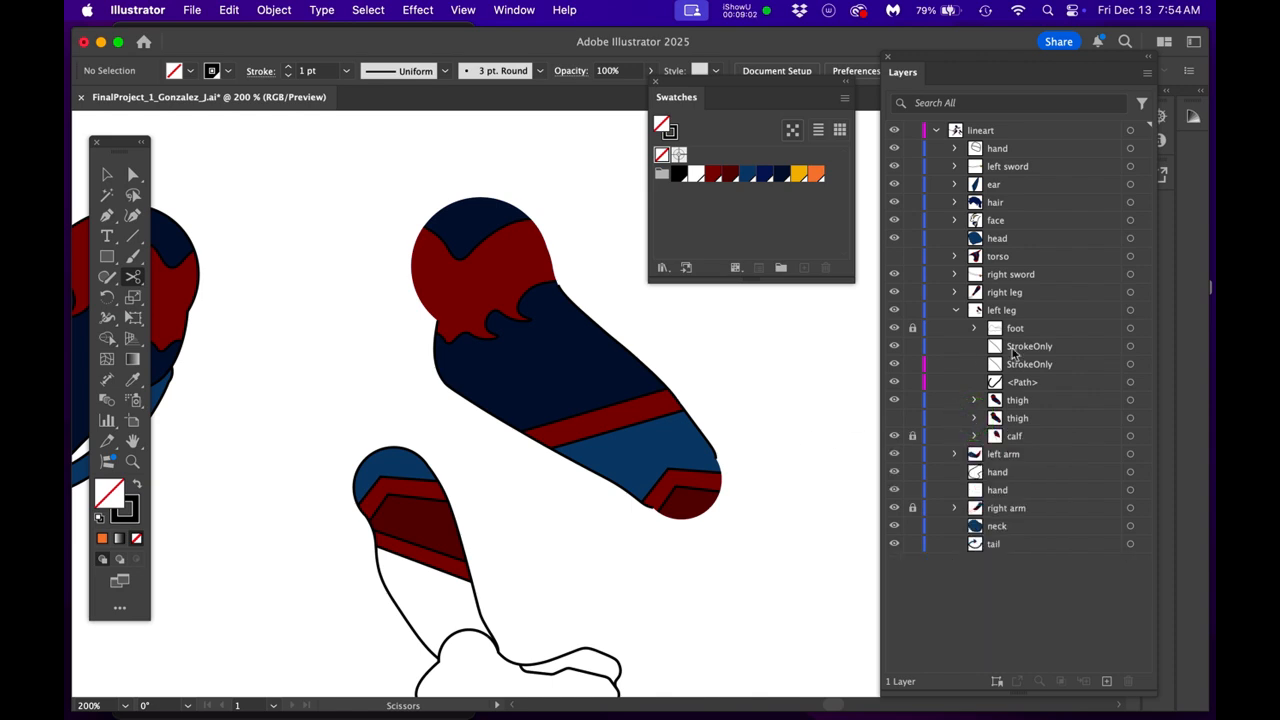
{"action": "left_click_drag", "start_coordinate": [723, 429], "coordinate": [690, 405]}
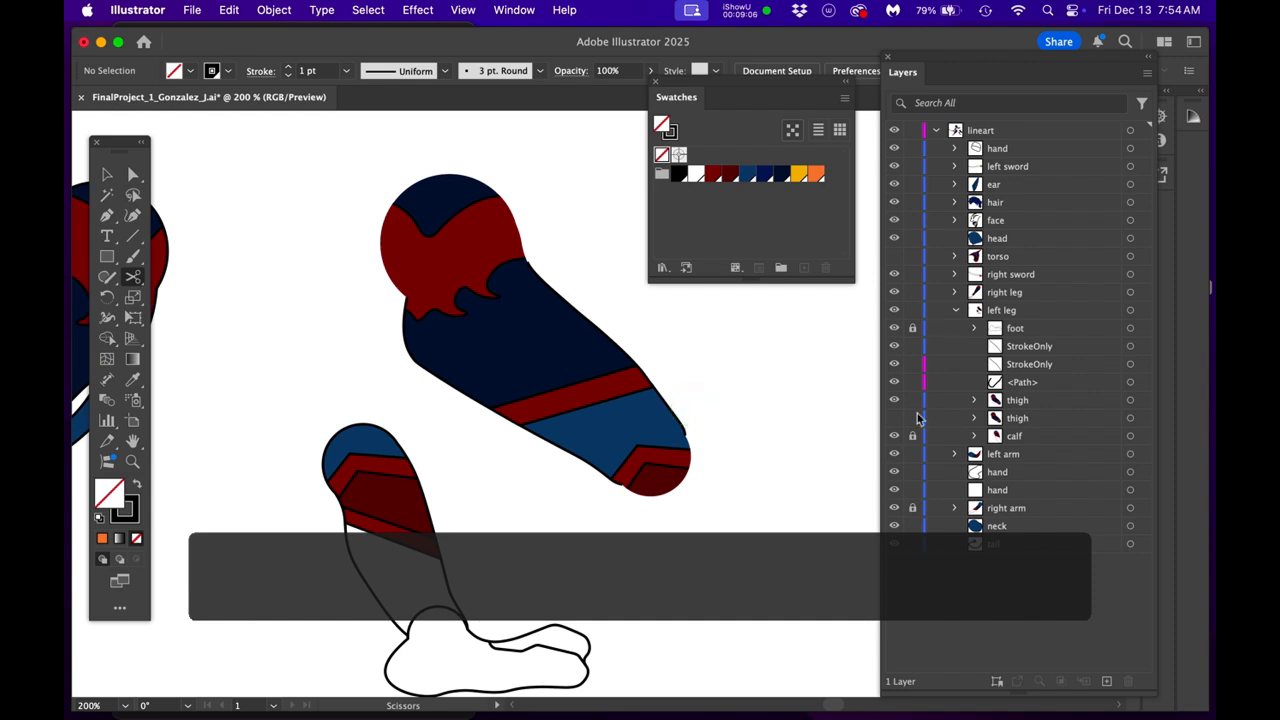
- Hide the rebuilt thigh group and select the StrokeOnly path along the thigh's outer side
{"action": "left_click", "coordinate": [894, 400]}
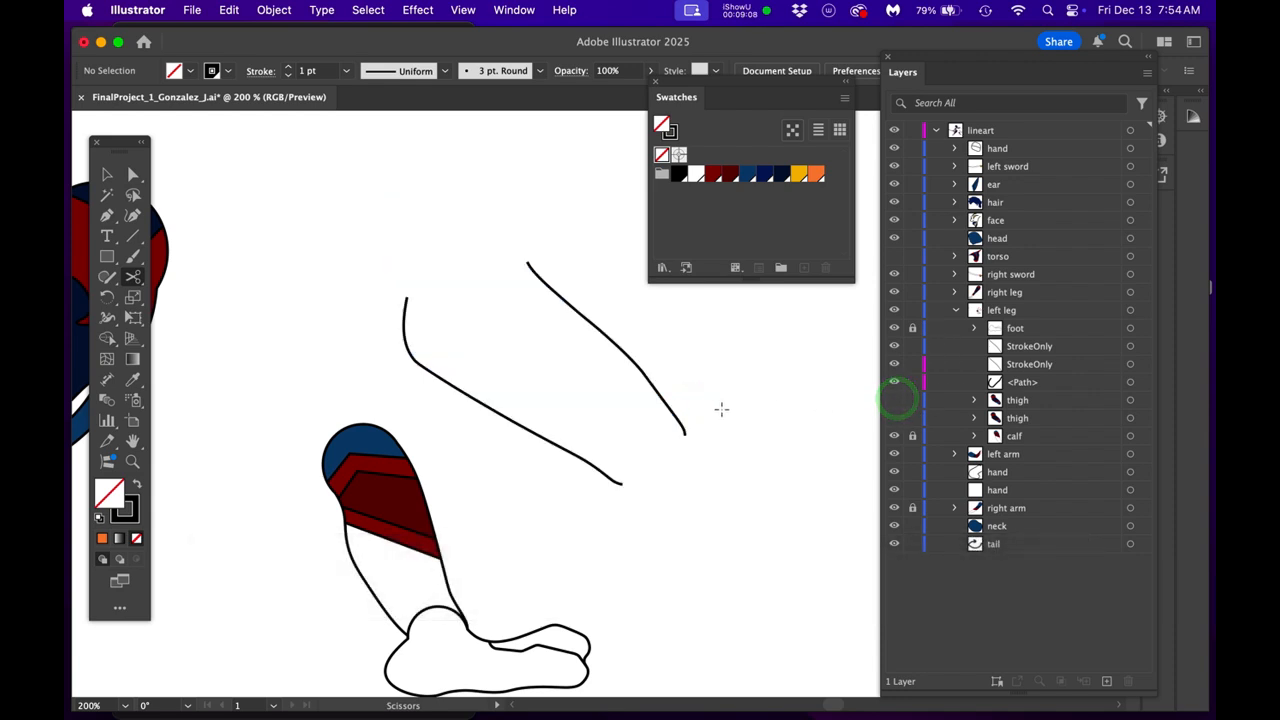
{"action": "left_click", "coordinate": [665, 408], "text": "super"}
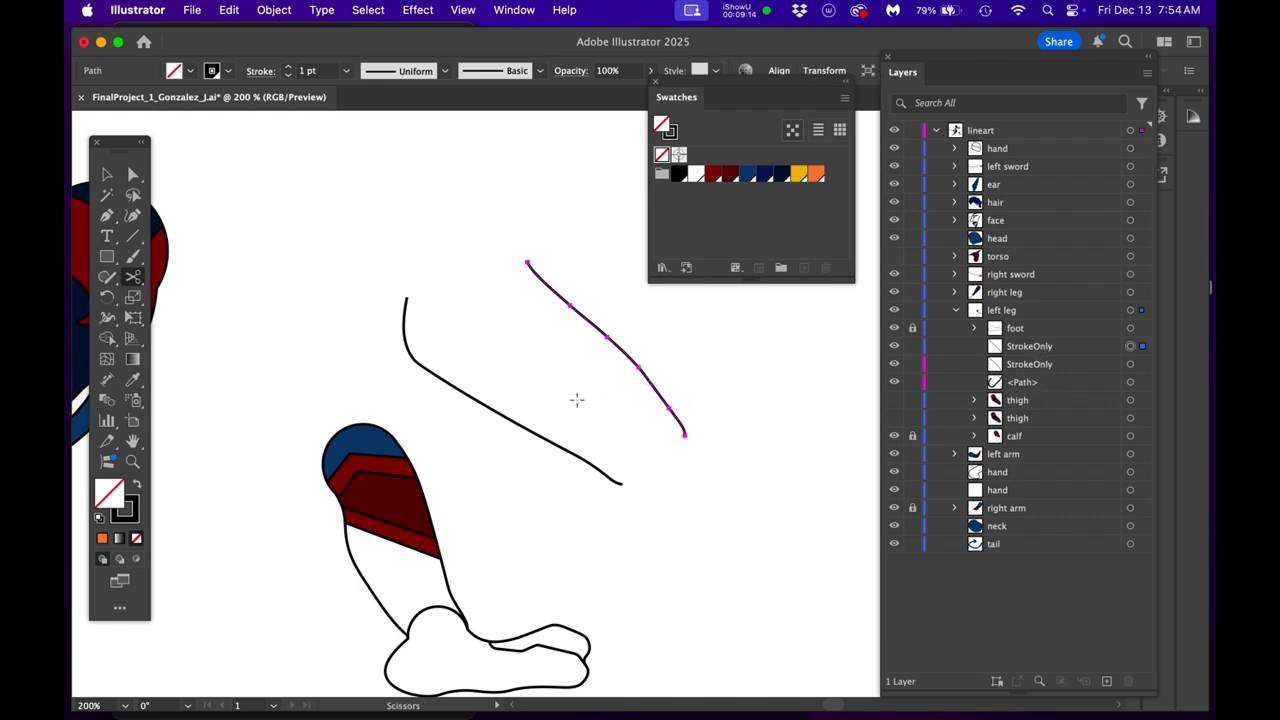
{"action": "scroll", "coordinate": [622, 348], "scroll_direction": "up", "scroll_amount": 2}
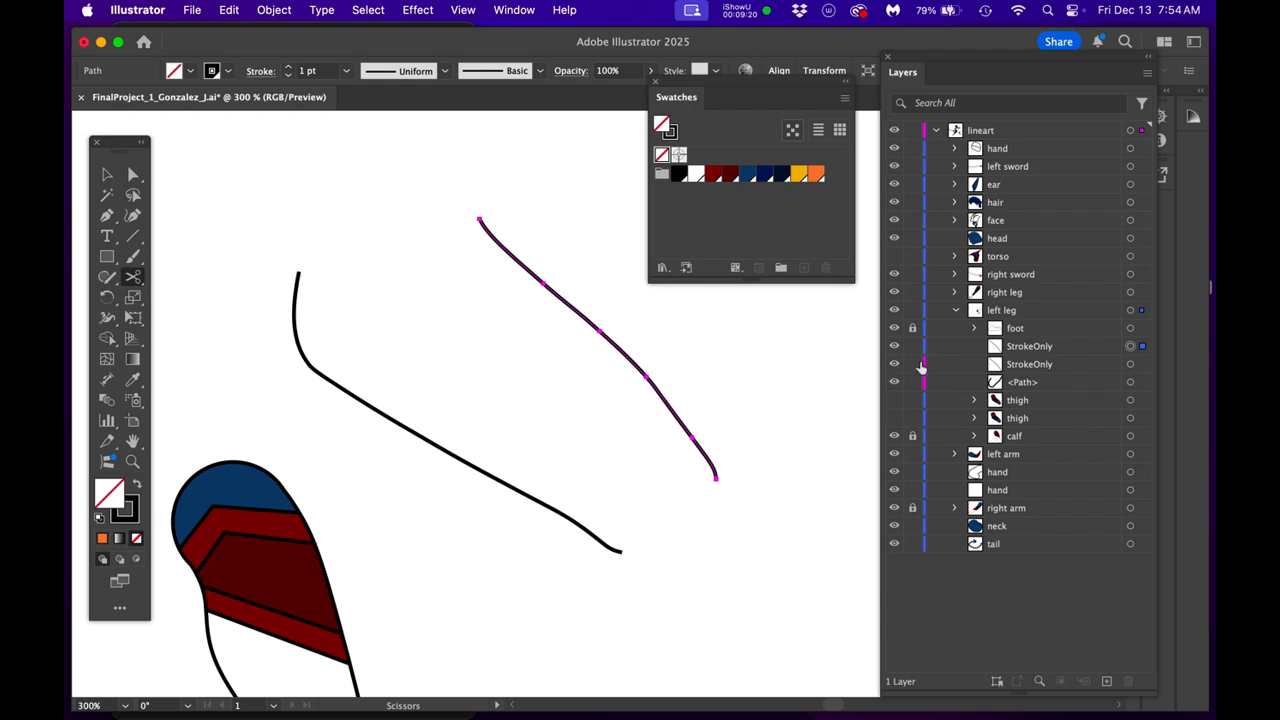
- Show the rebuilt thigh group again and select both StrokeOnly side paths
{"action": "left_click", "coordinate": [895, 402]}
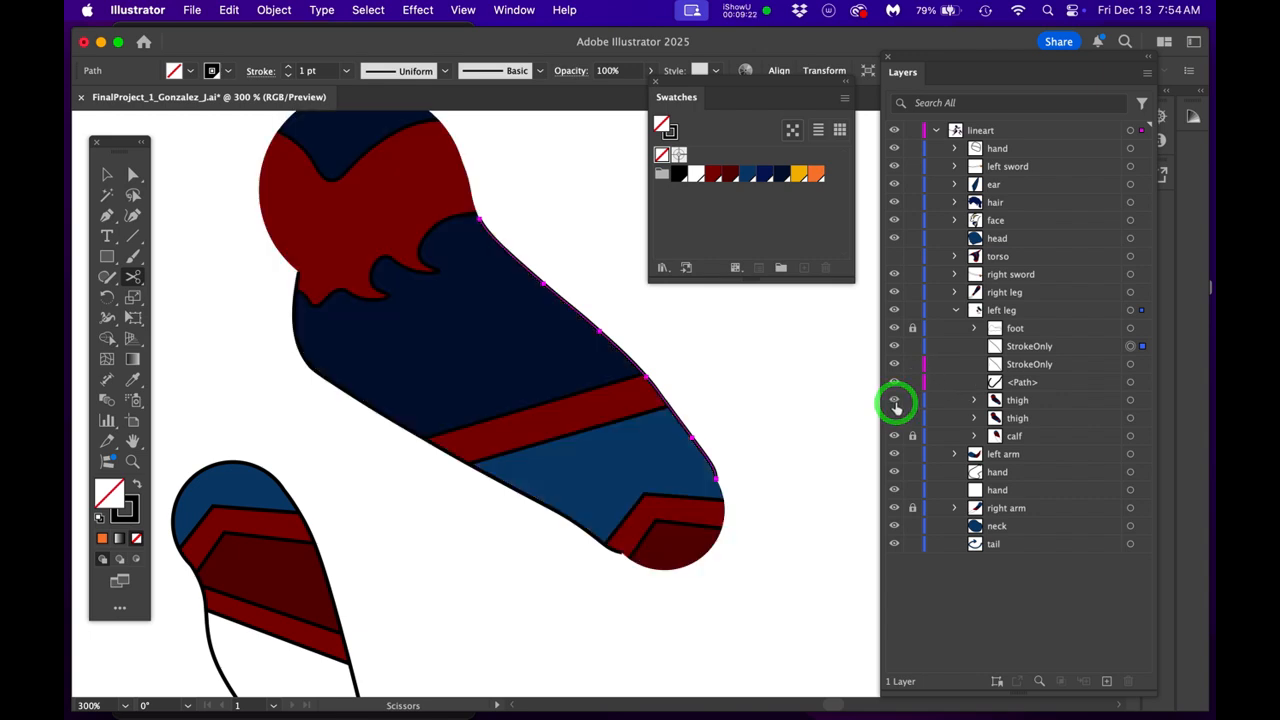
{"action": "left_click", "coordinate": [1130, 346]}
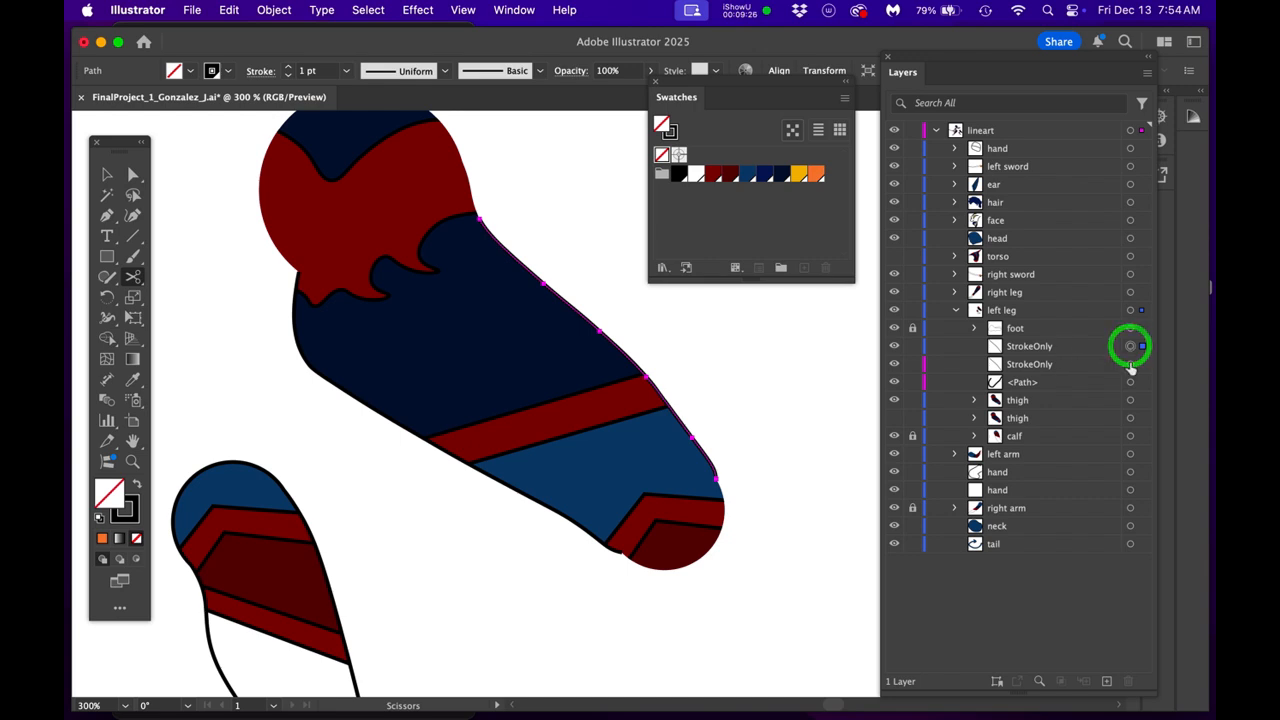
{"action": "left_click", "coordinate": [1130, 364], "text": "shift"}
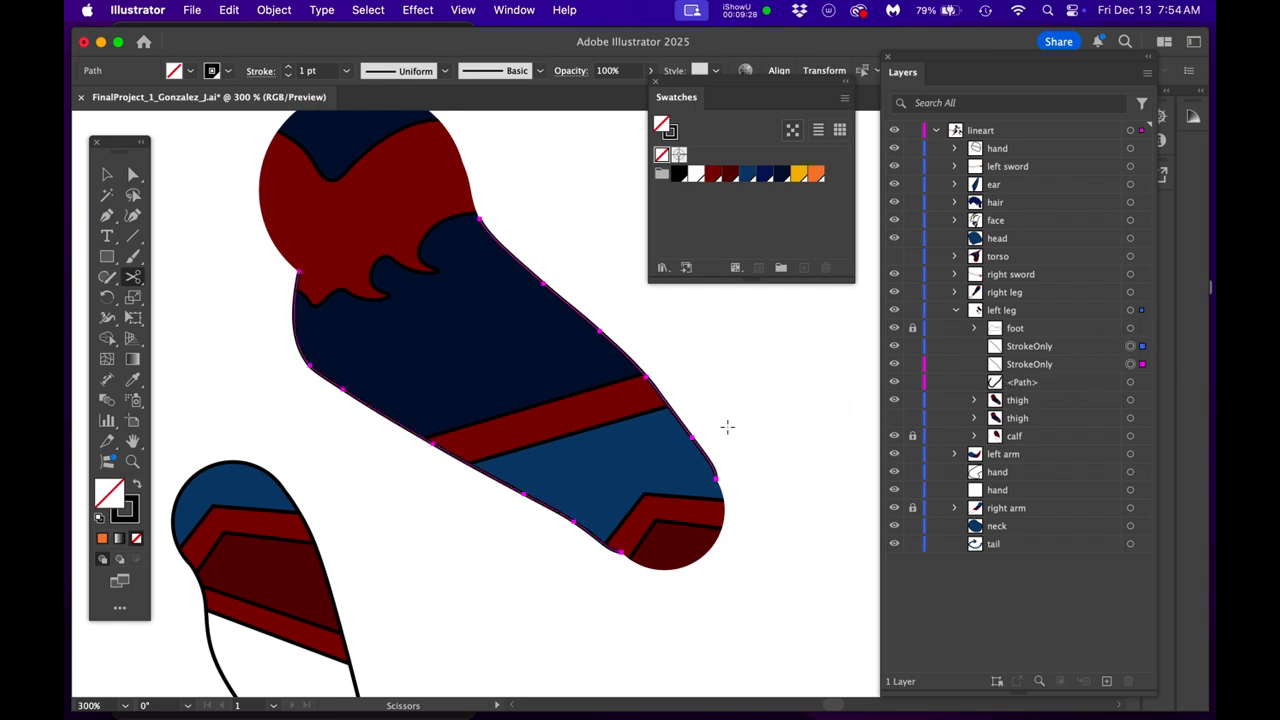
- Examine the rebuilt thigh's stroke ends at the knee and compare them with the calf, foot and right leg
{"action": "scroll", "coordinate": [684, 488], "scroll_direction": "up", "scroll_amount": 4}
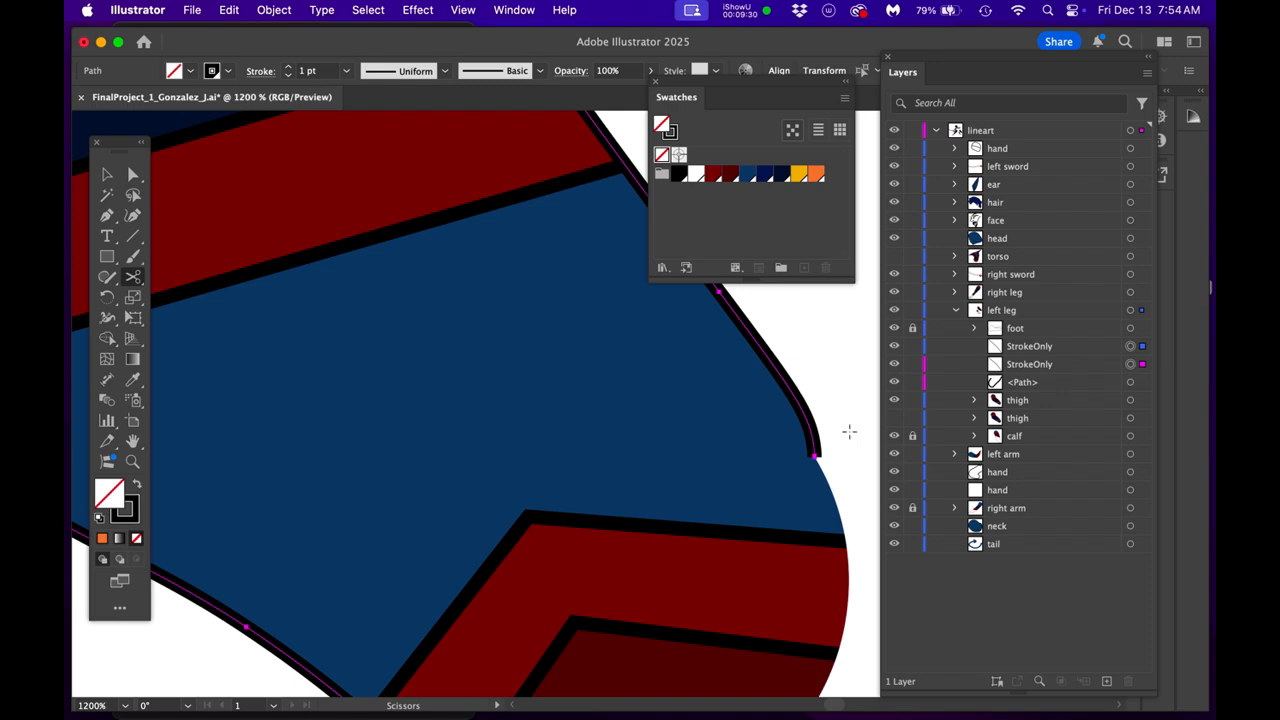
{"action": "left_click_drag", "start_coordinate": [850, 430], "coordinate": [703, 432]}
{"action": "scroll", "coordinate": [712, 479], "scroll_direction": "down", "scroll_amount": 2}
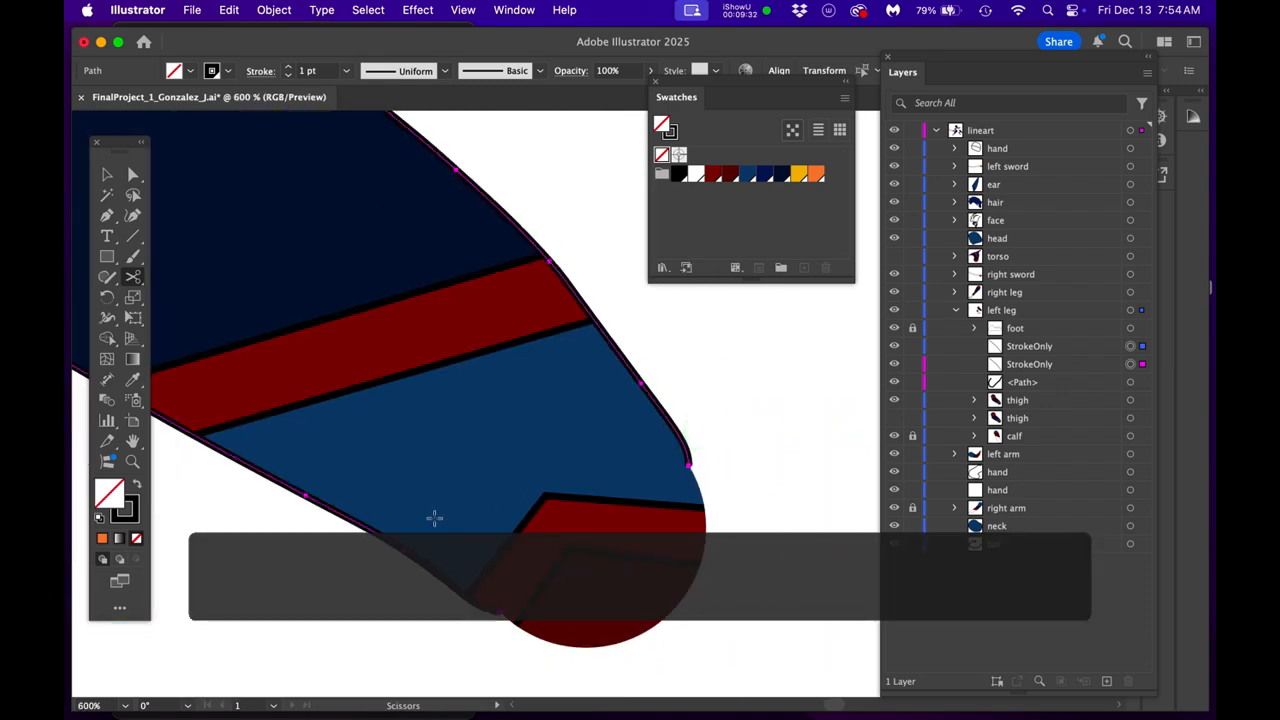
{"action": "left_click_drag", "start_coordinate": [485, 510], "coordinate": [811, 406]}
{"action": "left_click_drag", "start_coordinate": [603, 477], "coordinate": [669, 394]}
{"action": "left_click_drag", "start_coordinate": [648, 474], "coordinate": [577, 353]}
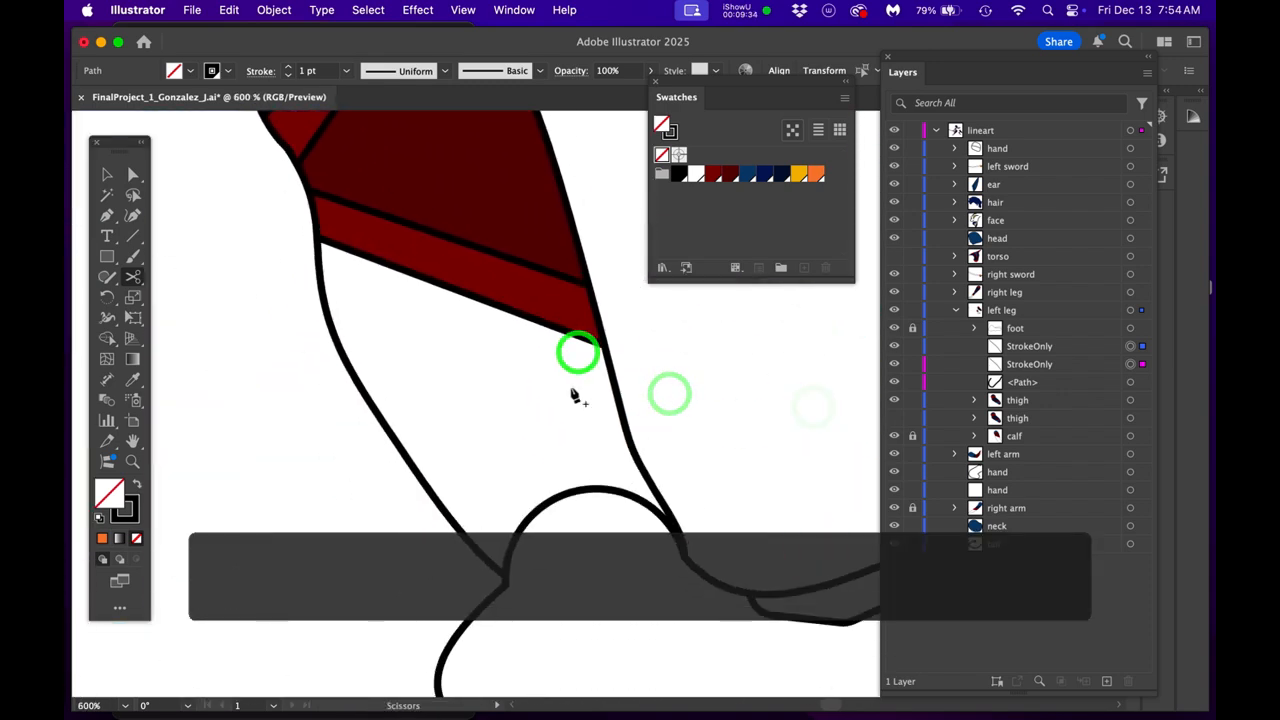
{"action": "scroll", "coordinate": [574, 398], "scroll_direction": "down", "scroll_amount": 2}
{"action": "left_click_drag", "start_coordinate": [566, 398], "coordinate": [594, 517]}
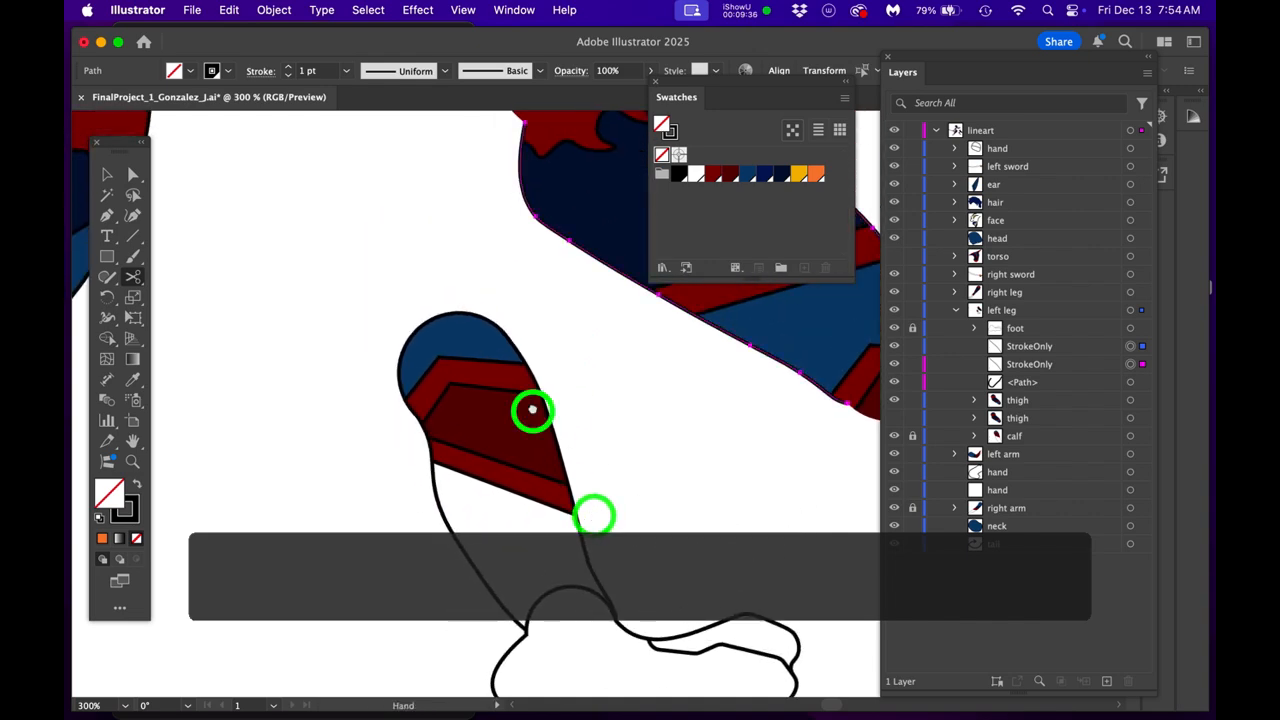
{"action": "left_click_drag", "start_coordinate": [533, 411], "coordinate": [731, 574]}
{"action": "scroll", "coordinate": [656, 526], "scroll_direction": "down", "scroll_amount": 2}
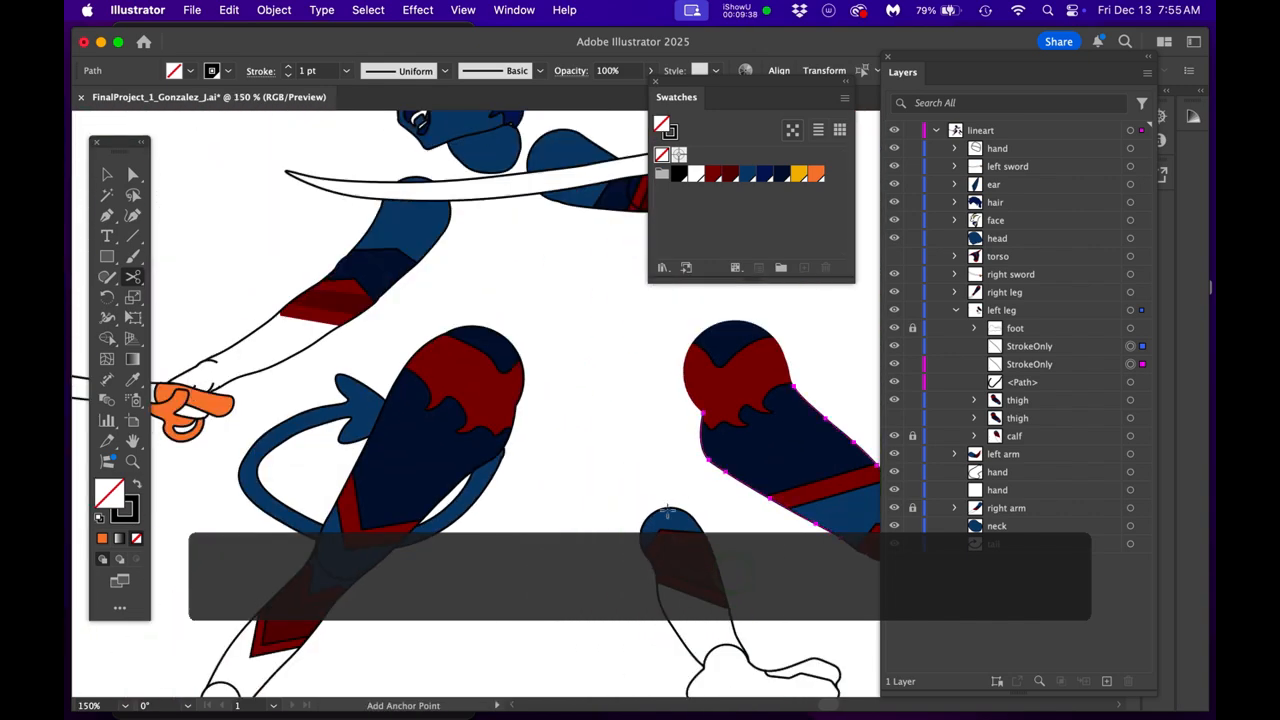
{"action": "left_click_drag", "start_coordinate": [671, 480], "coordinate": [611, 426]}
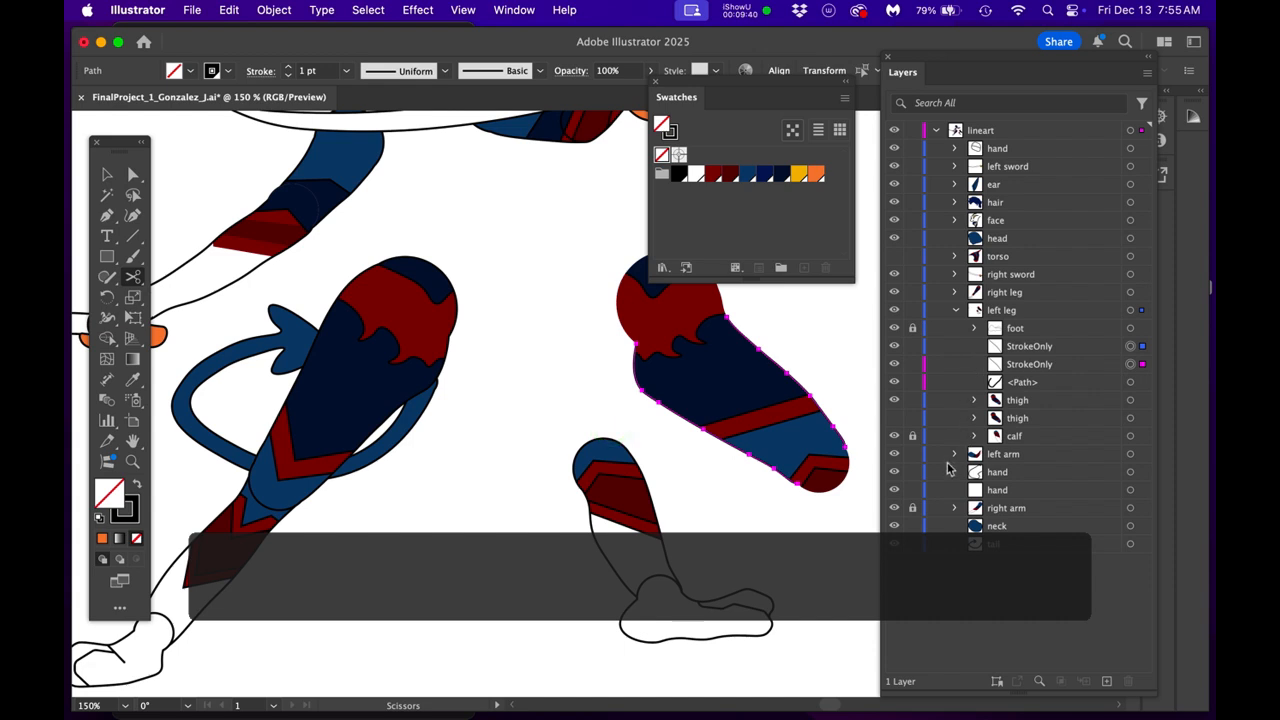
- Hide the rebuilt thigh group and both StrokeOnly paths
{"action": "left_click", "coordinate": [895, 400]}
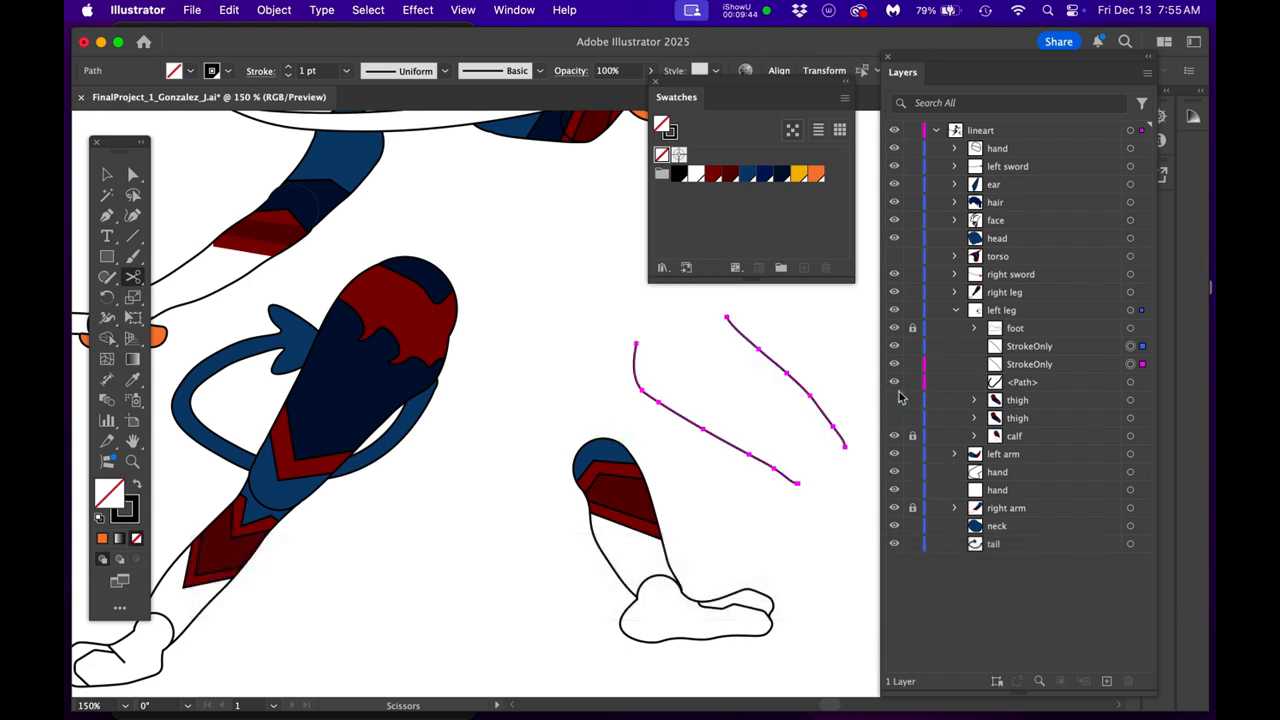
{"action": "left_click", "coordinate": [895, 364]}
{"action": "left_click", "coordinate": [895, 346]}
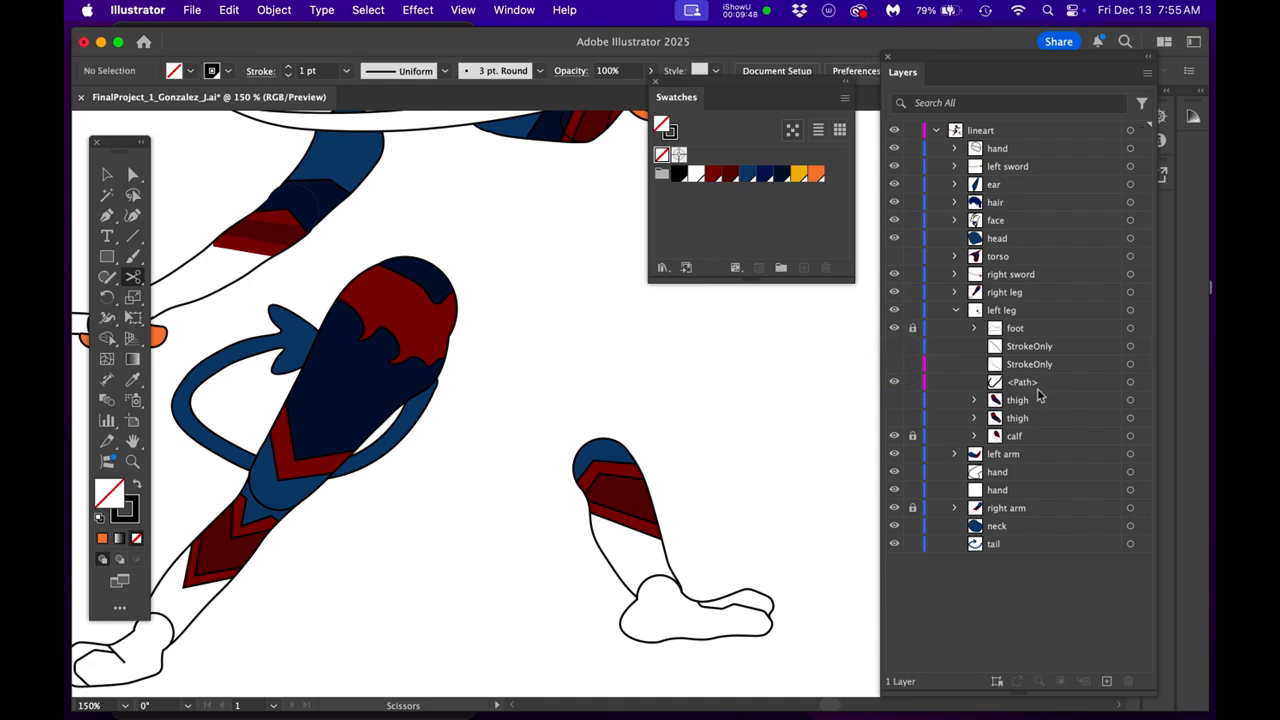
- Show the original thigh group and delete the hidden rebuilt thigh group
{"action": "left_click", "coordinate": [894, 420]}
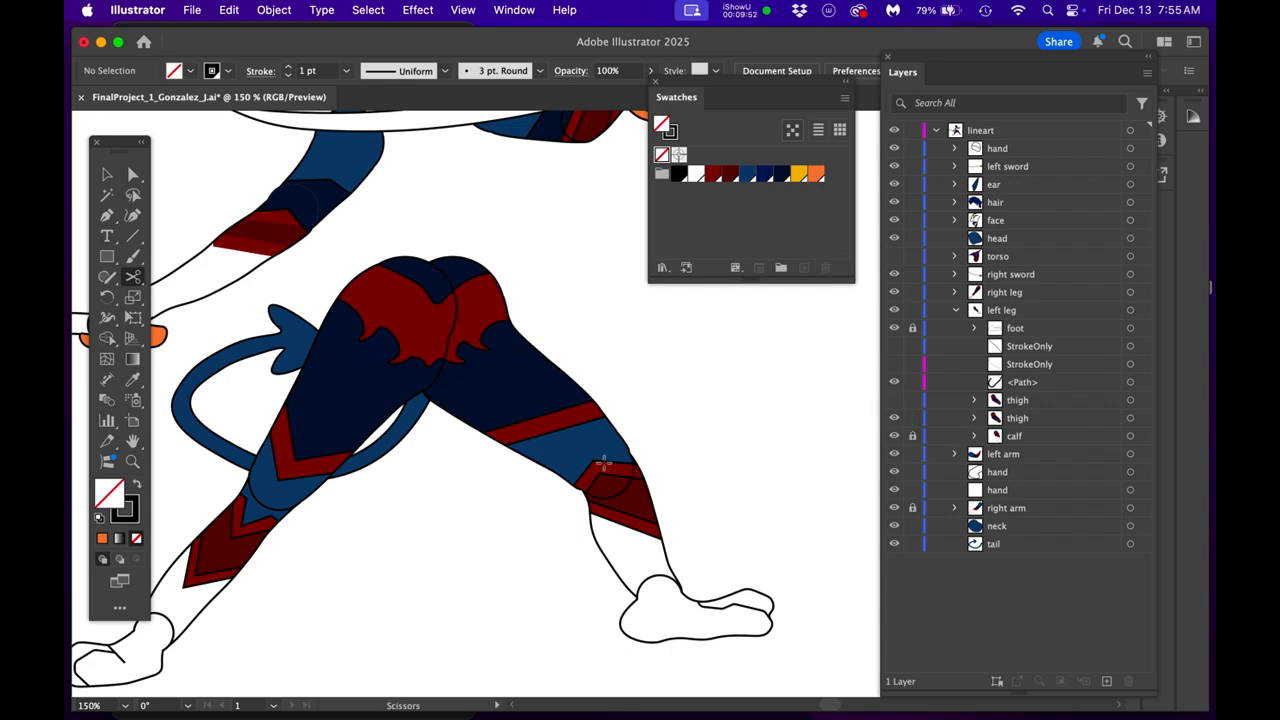
{"action": "scroll", "coordinate": [586, 442], "scroll_direction": "up", "scroll_amount": 3}
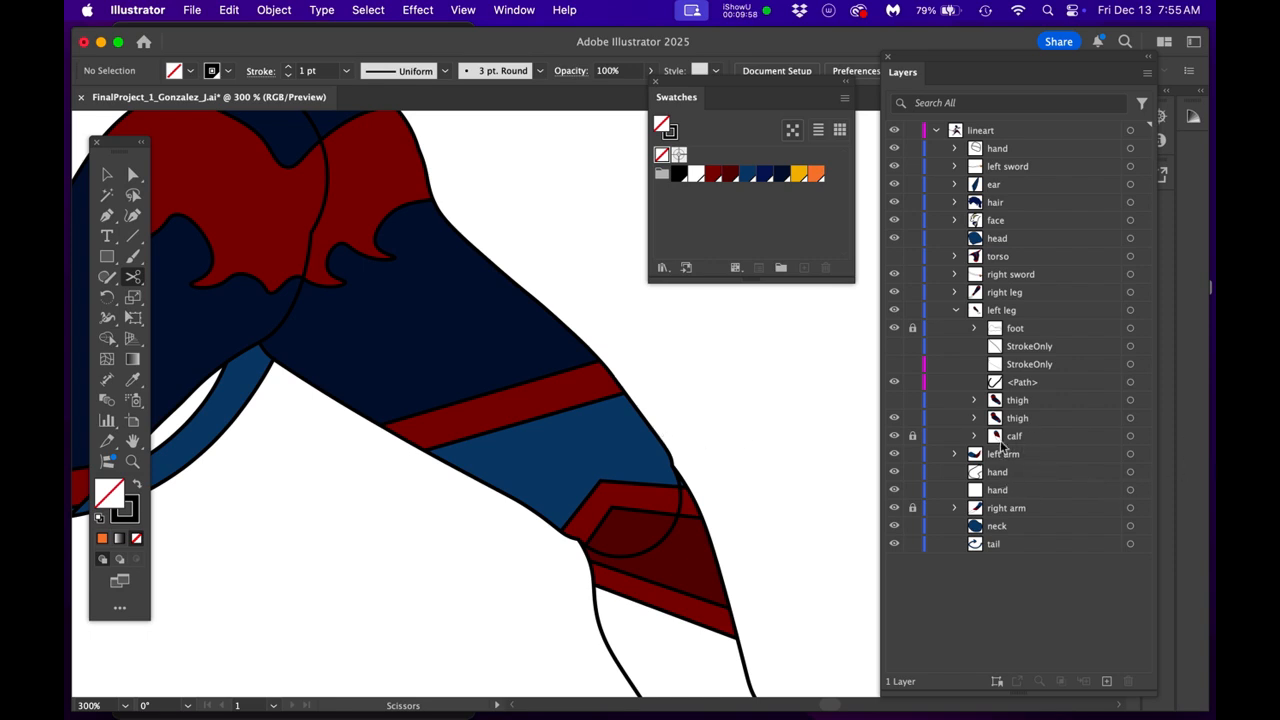
{"action": "left_click_drag", "start_coordinate": [1052, 408], "coordinate": [1125, 684]}
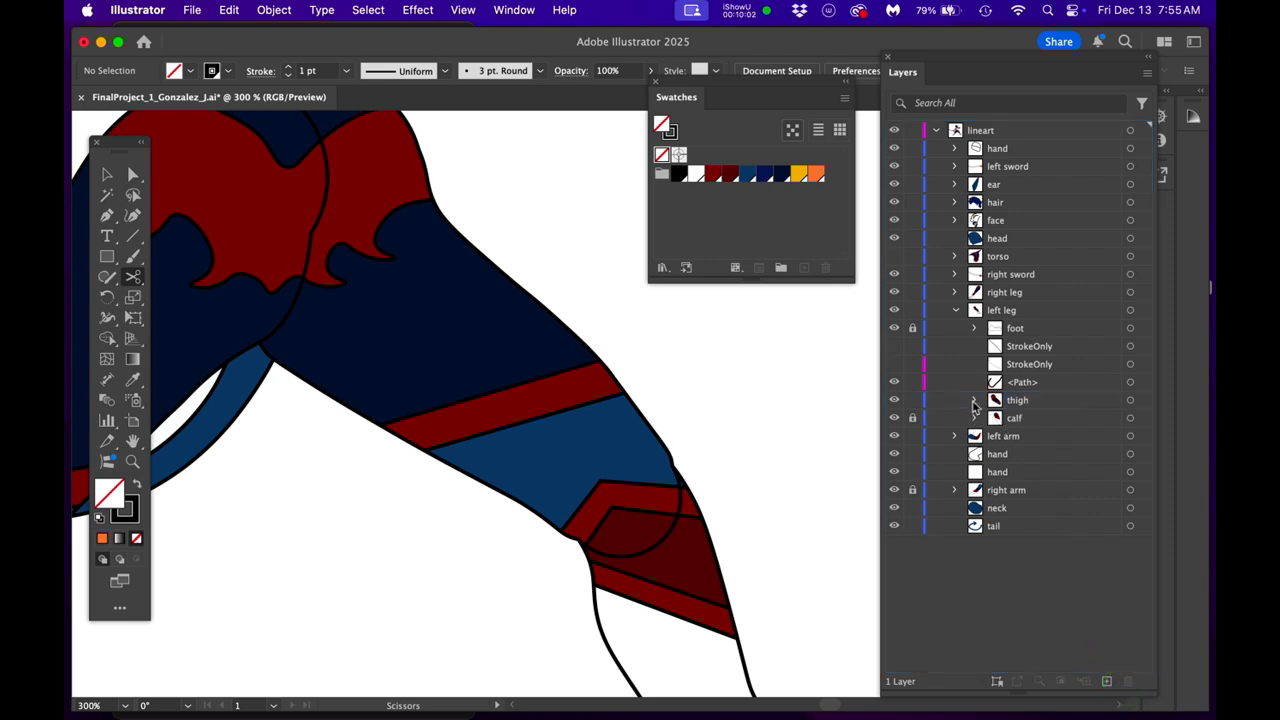
- Expand the remaining thigh group's contents and shrink the Swatches palette's height
{"action": "left_click", "coordinate": [975, 400]}
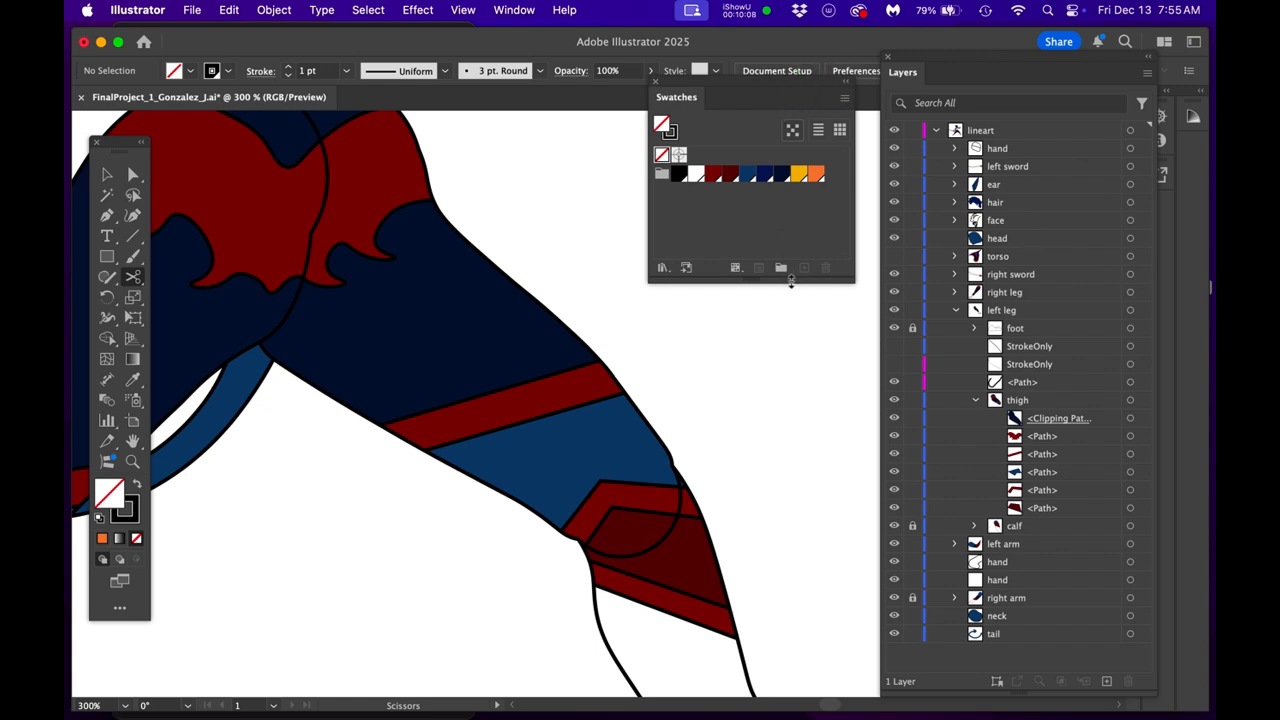
{"action": "left_click_drag", "start_coordinate": [802, 283], "coordinate": [809, 190]}
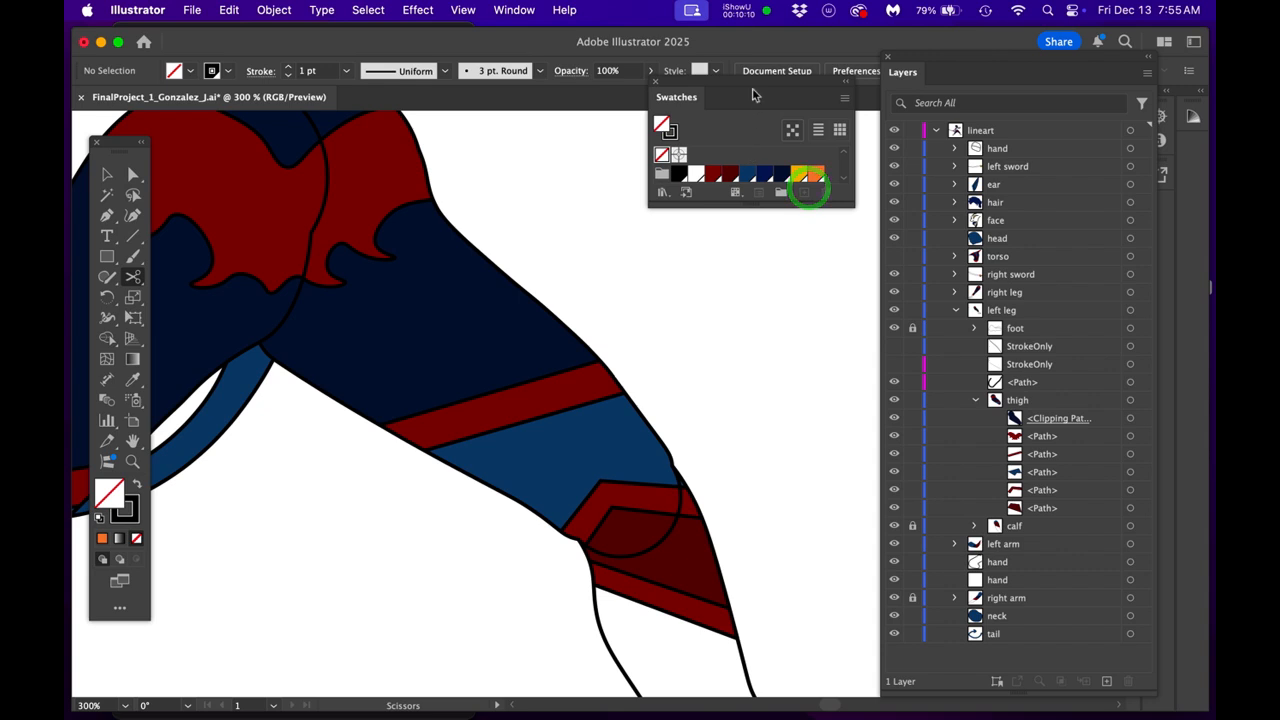
- Duplicate the thigh group's clipping path and move the copy out of the group, directly above it
{"action": "left_click_drag", "start_coordinate": [755, 97], "coordinate": [750, 42]}
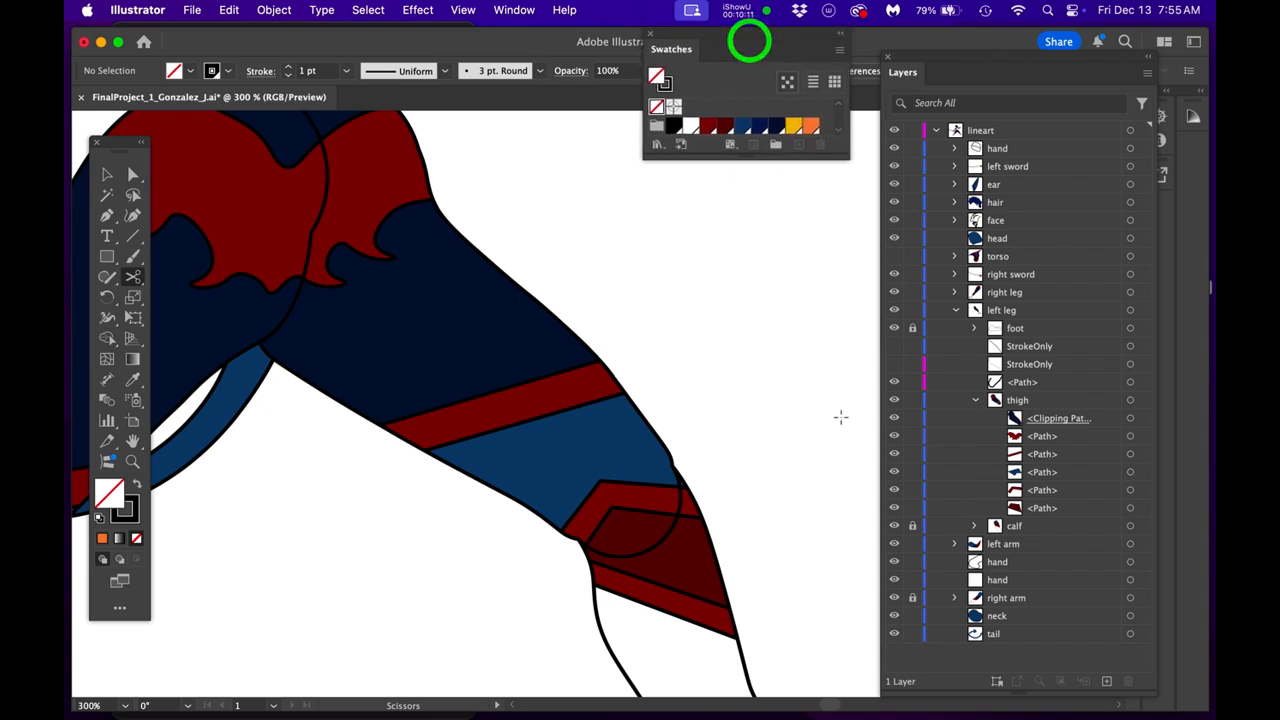
{"action": "left_click", "coordinate": [1130, 418]}
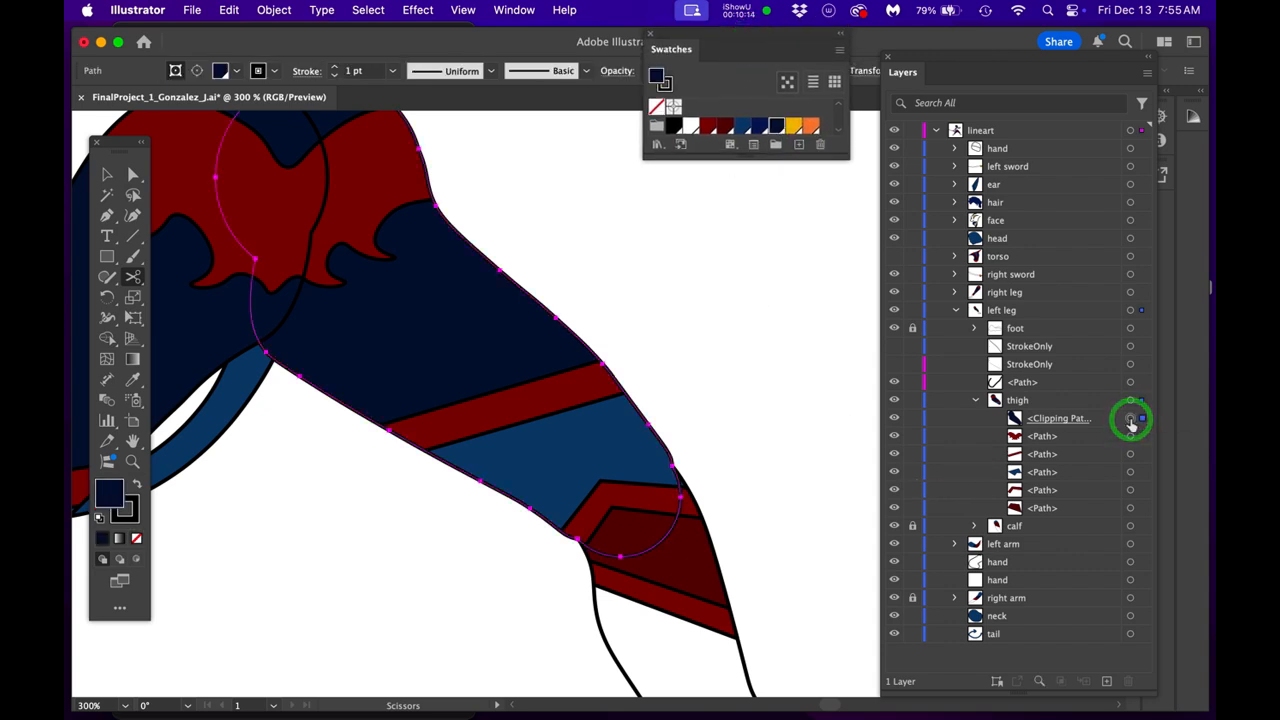
{"action": "key", "text": "space"}
{"action": "left_click_drag", "start_coordinate": [721, 500], "coordinate": [723, 517]}
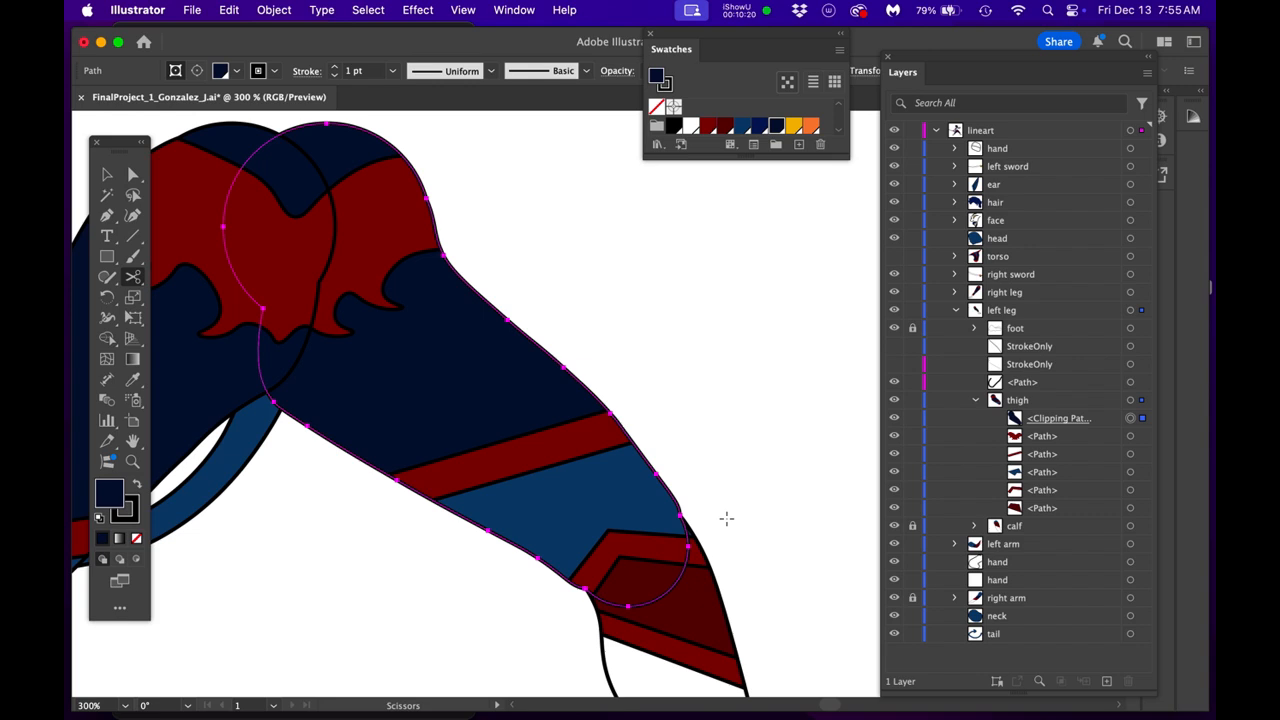
{"action": "left_click_drag", "start_coordinate": [1087, 424], "coordinate": [1106, 679]}
{"action": "left_click", "coordinate": [1060, 420]}
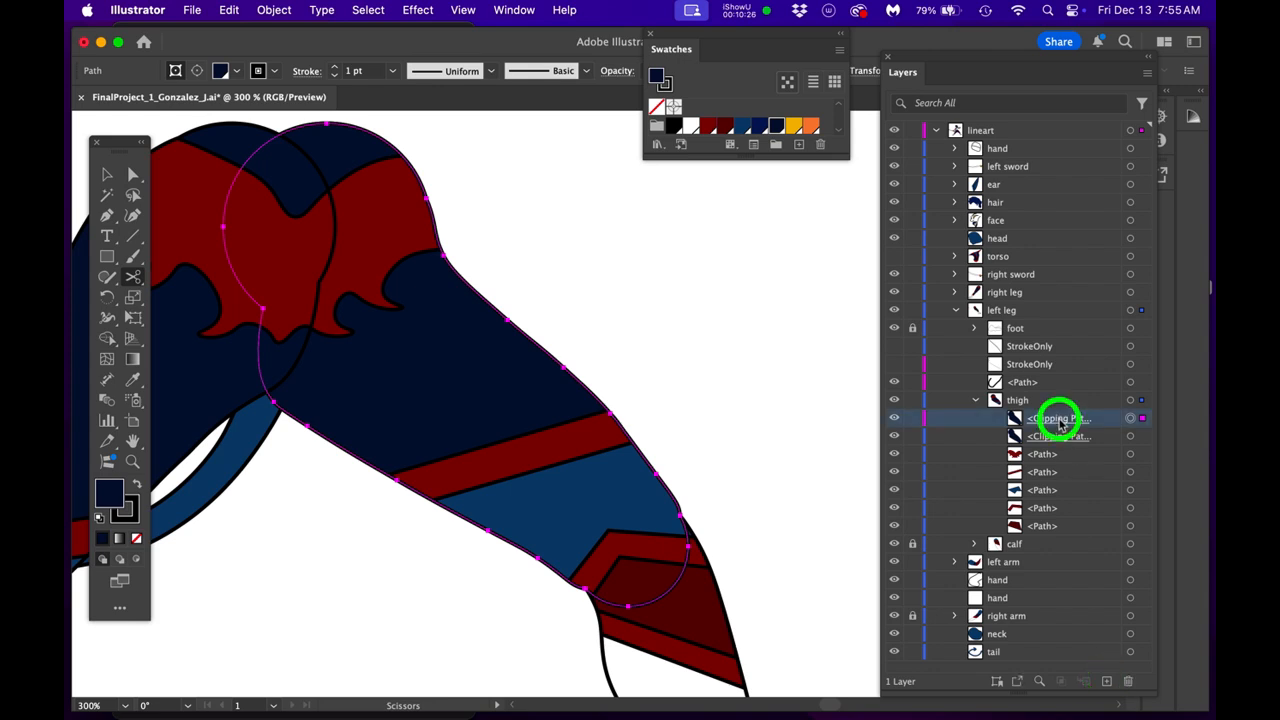
{"action": "left_click_drag", "start_coordinate": [1060, 420], "coordinate": [1021, 405]}
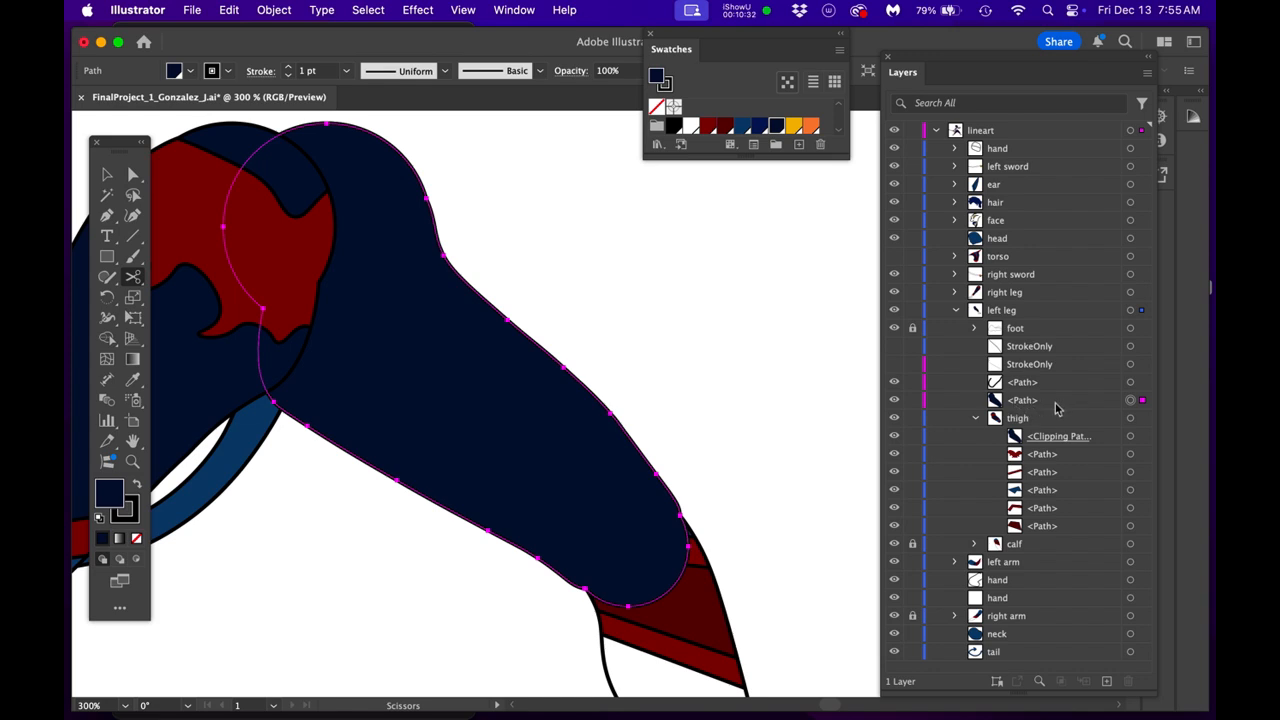
- Rename the copied thigh path StrokeOnly and remove its fill
{"action": "left_click", "coordinate": [1022, 402]}
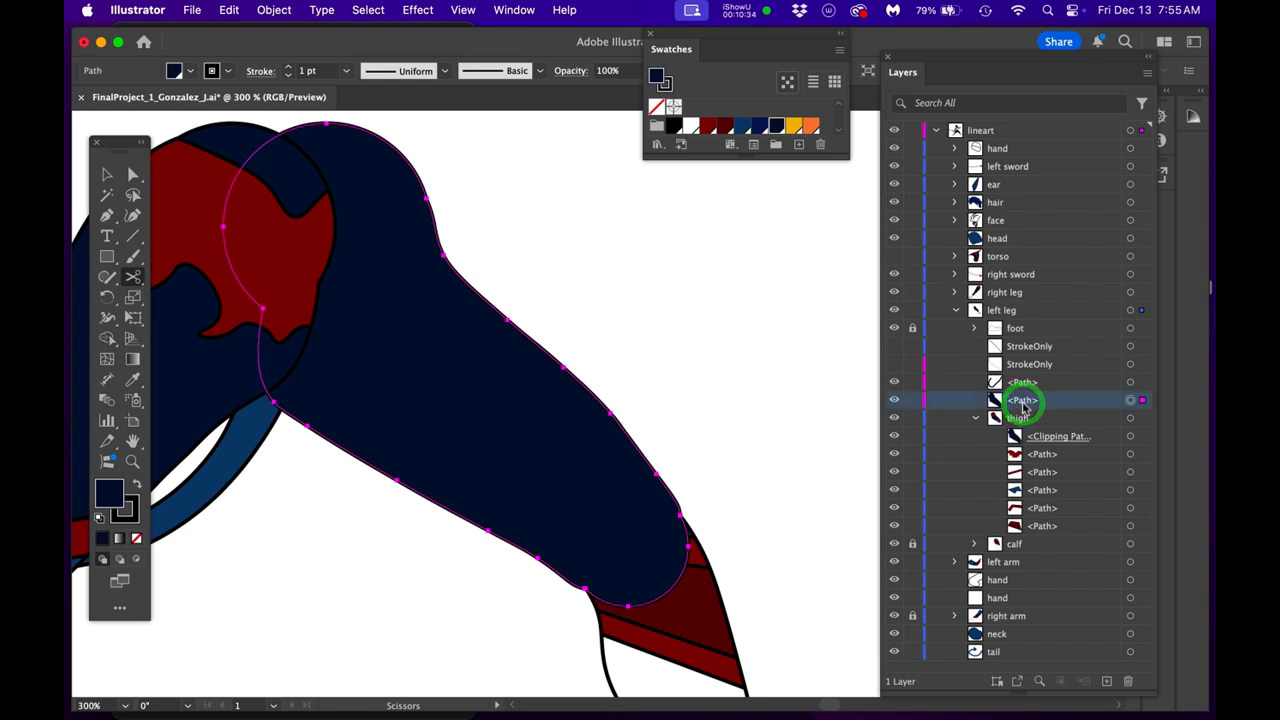
{"action": "double_click", "coordinate": [1022, 402]}
{"action": "type", "text": "S"}
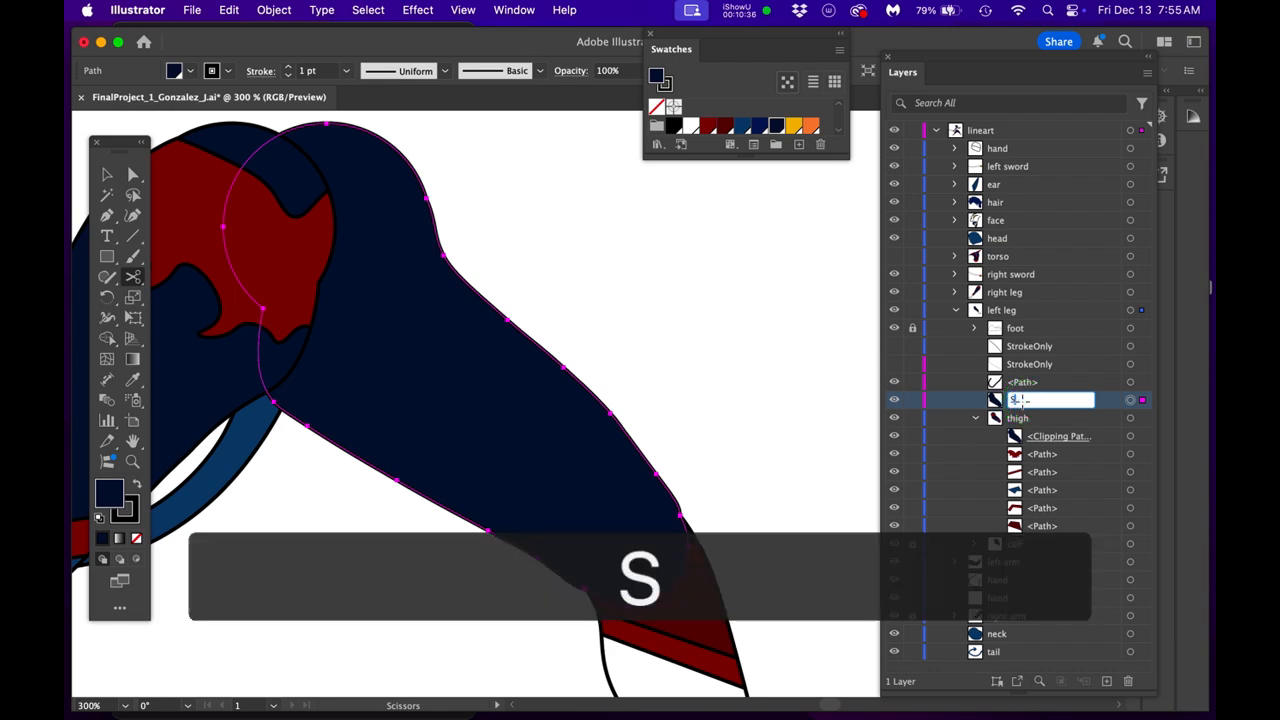
{"action": "type", "text": "trokeOnly"}
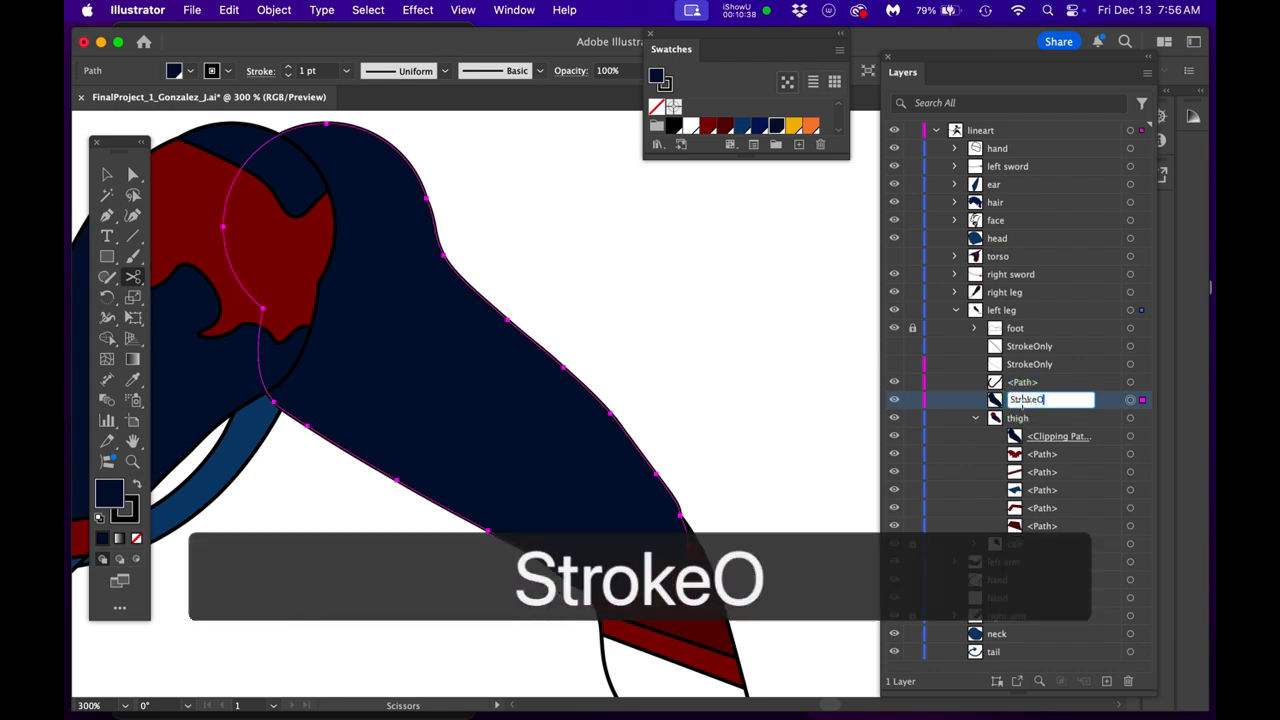
{"action": "key", "text": "Return"}
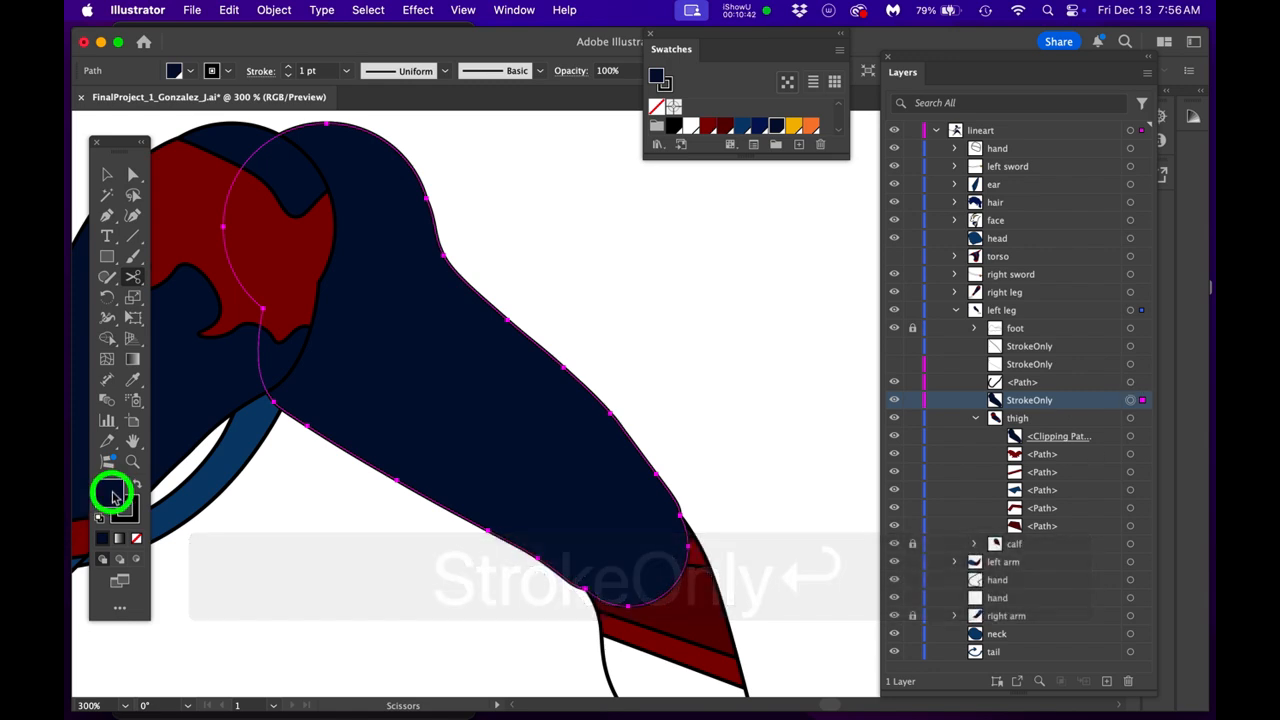
{"action": "left_click", "coordinate": [137, 539]}
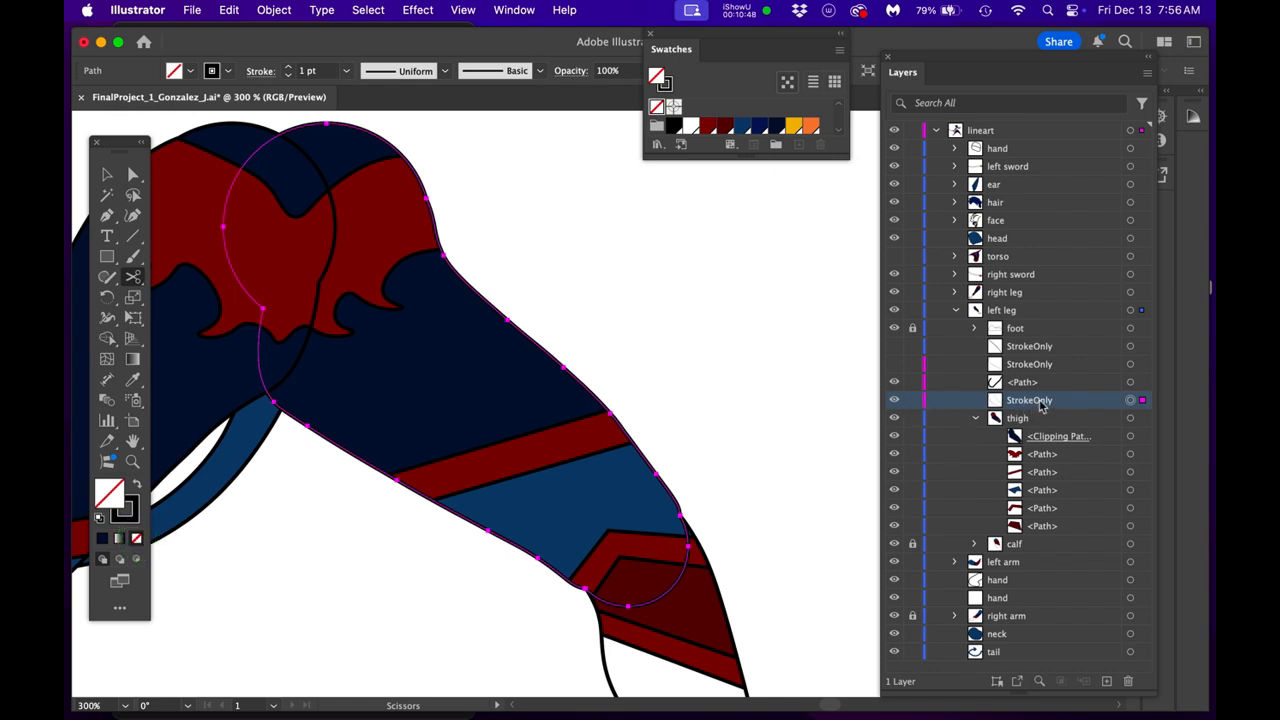
- Duplicate the new StrokeOnly path and rename the lower copy FillOnly
{"action": "left_click_drag", "start_coordinate": [1040, 404], "coordinate": [1107, 680]}
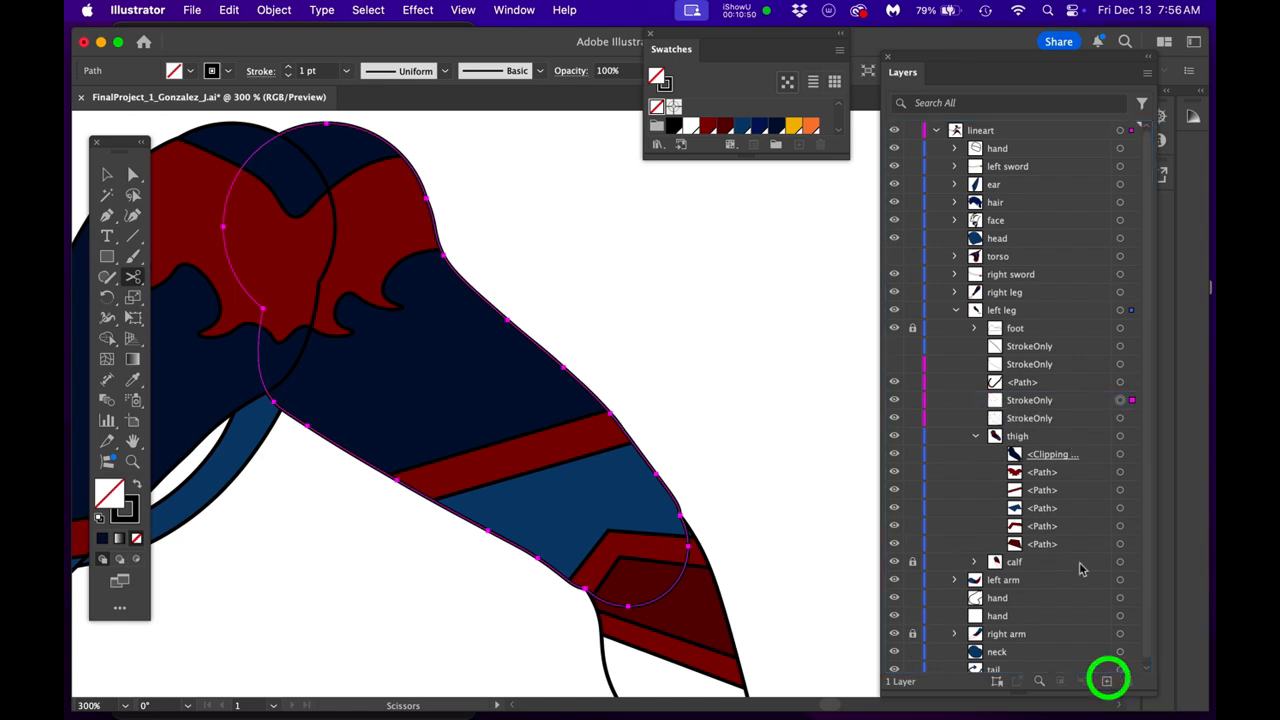
{"action": "double_click", "coordinate": [1036, 418]}
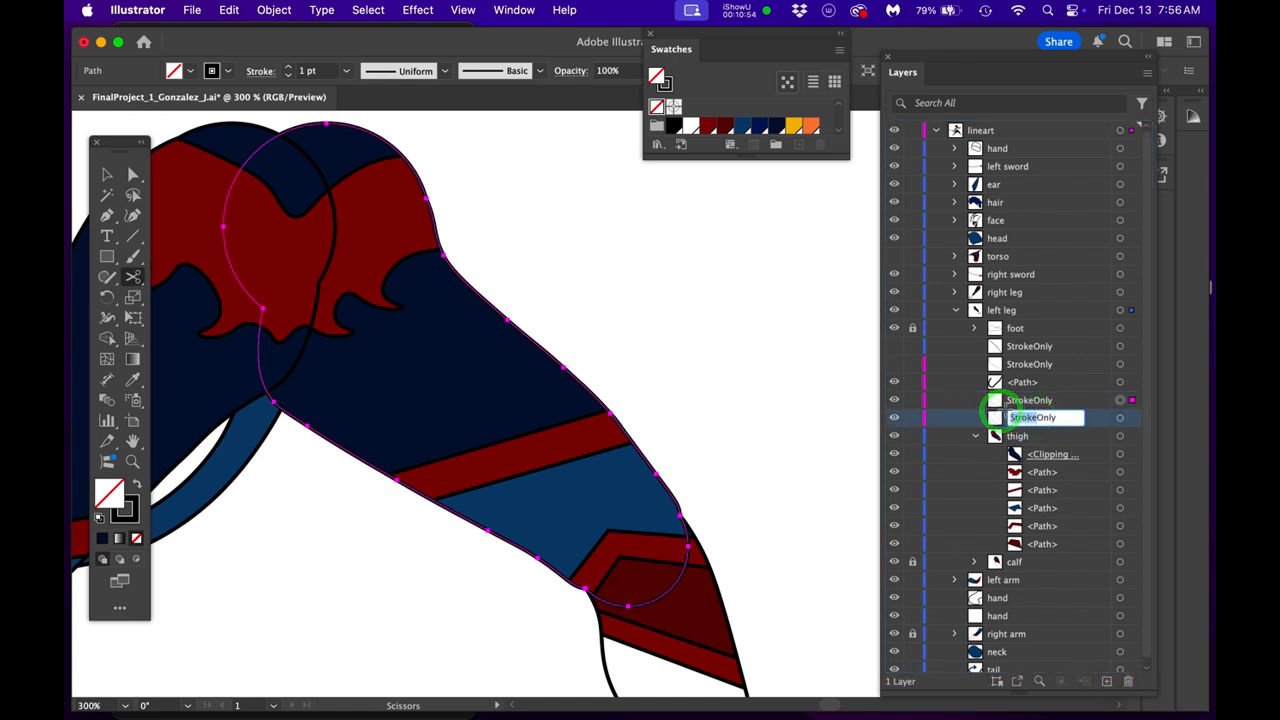
{"action": "type", "text": "Fill"}
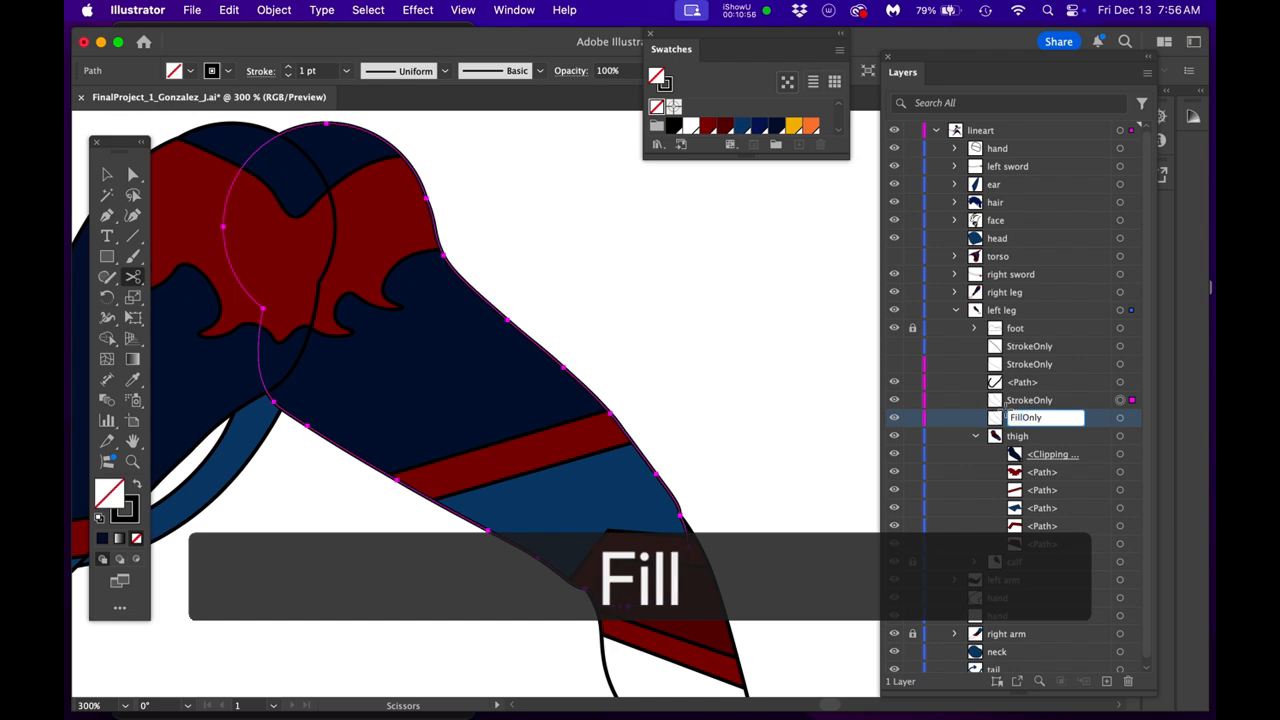
{"action": "type", "text": "Only"}
{"action": "key", "text": "Return"}
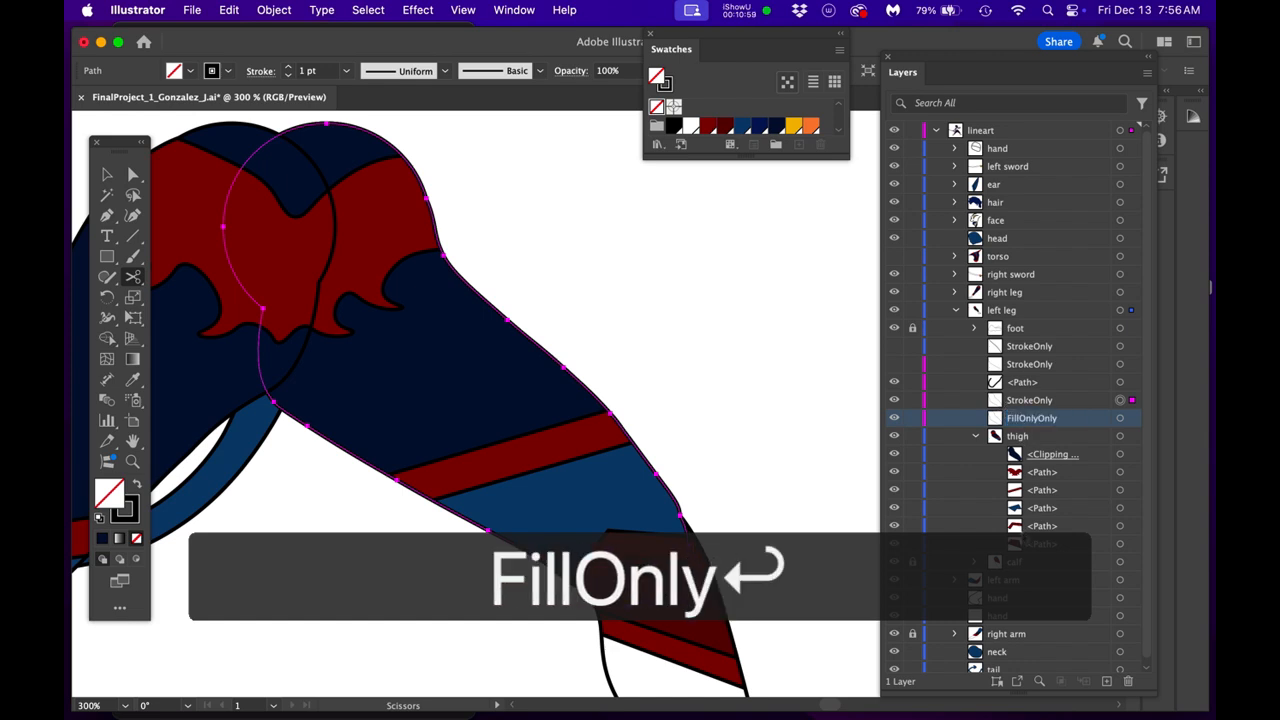
{"action": "double_click", "coordinate": [1035, 418]}
{"action": "type", "text": "FillOnly"}
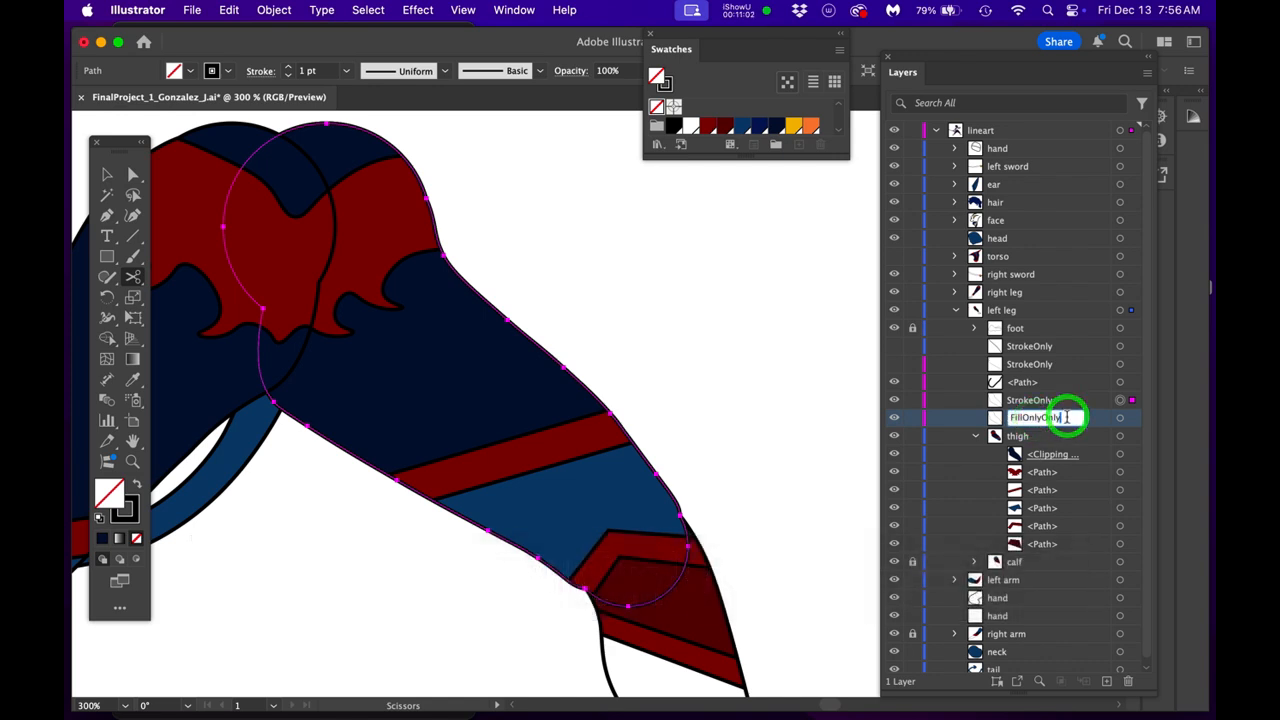
{"action": "key", "text": "BackSpace"}
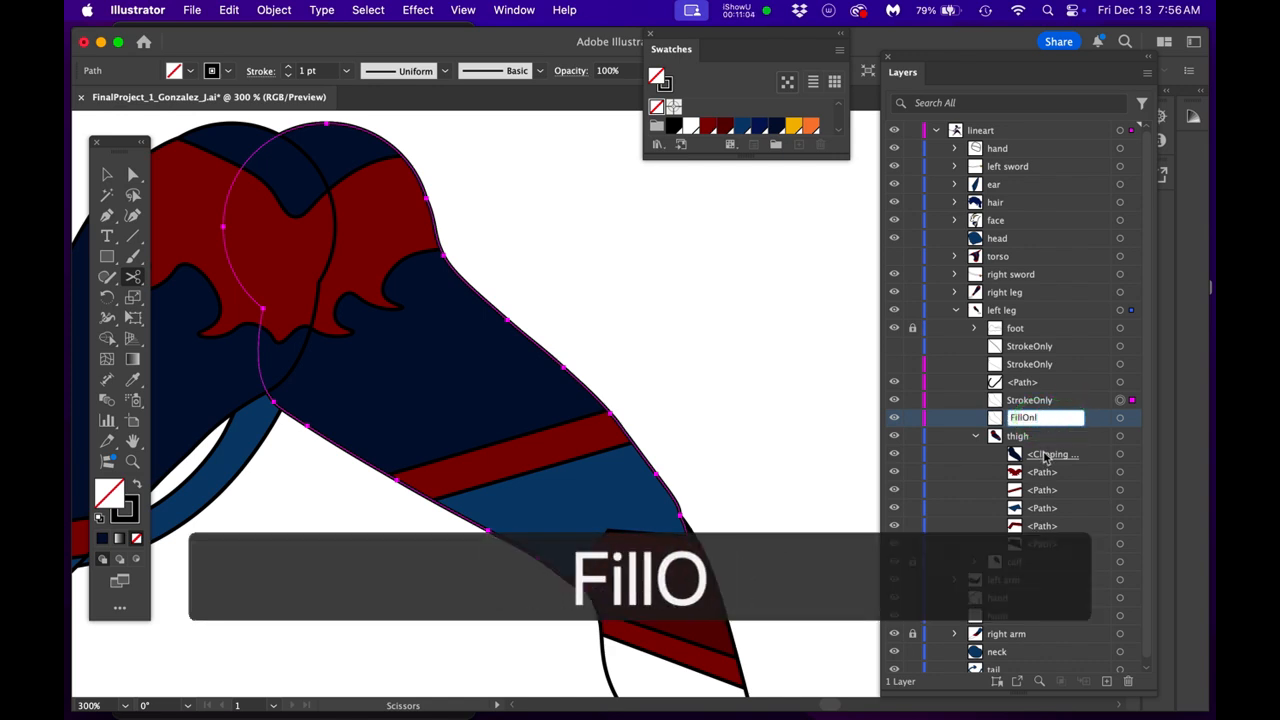
{"action": "key", "text": "Return"}
{"action": "double_click", "coordinate": [1030, 419]}
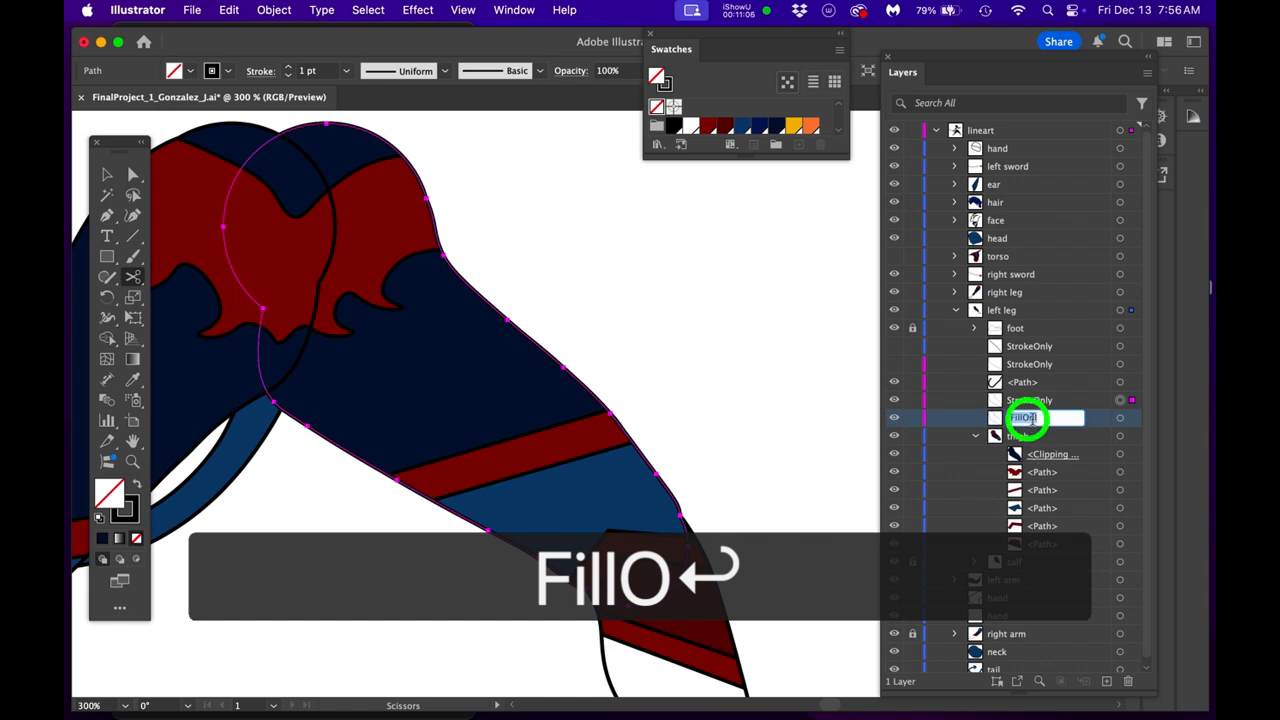
{"action": "type", "text": "y"}
{"action": "key", "text": "Return"}
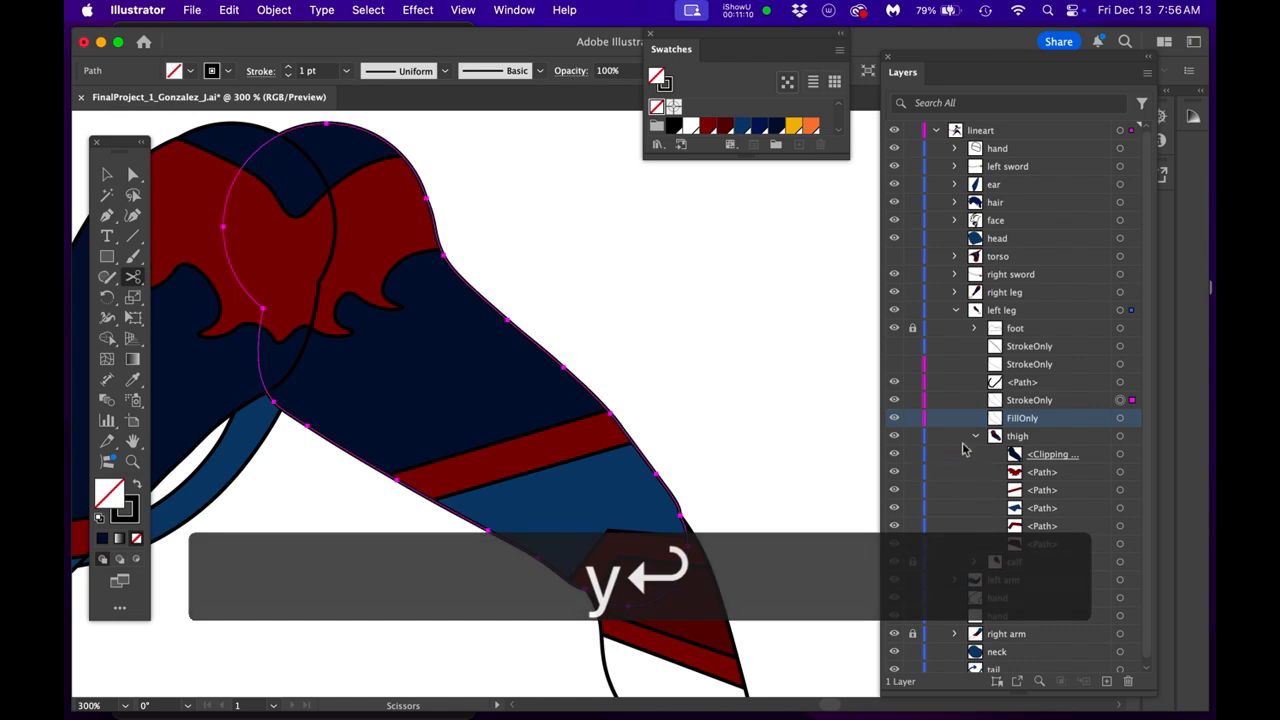
- Remove both the fill and the stroke from the thigh group's clipping path
{"action": "left_click", "coordinate": [1120, 456]}
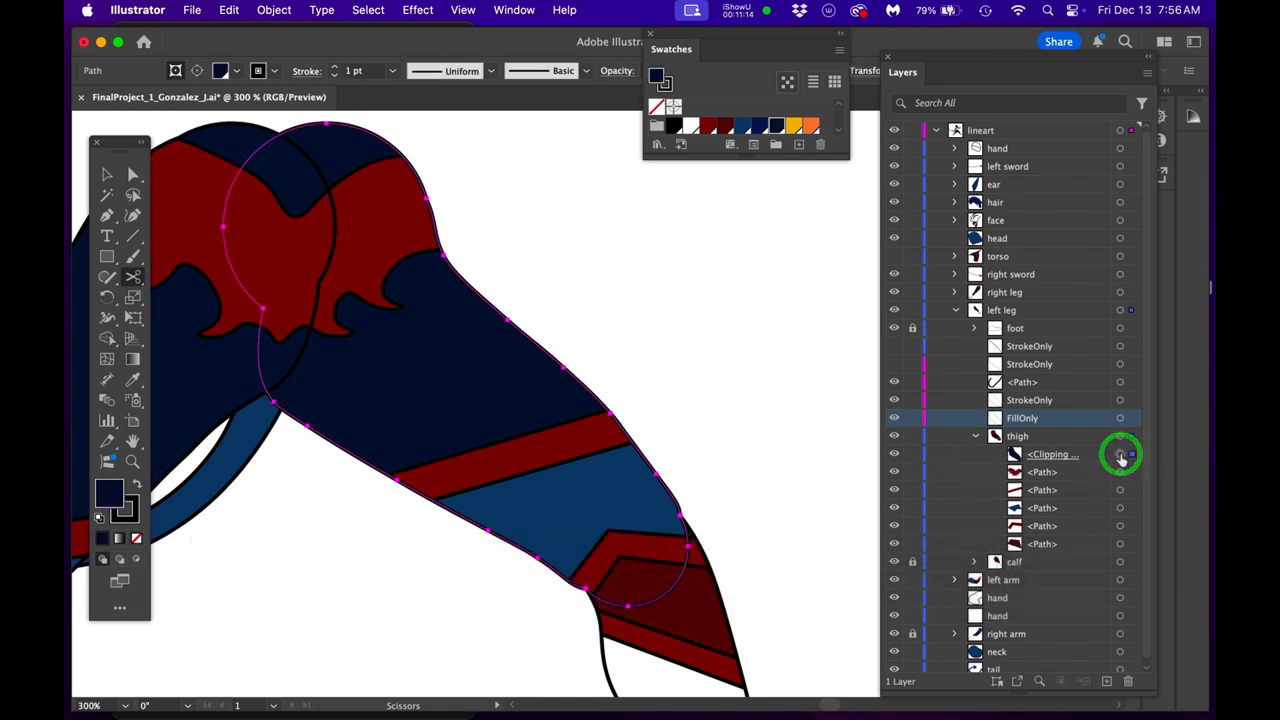
{"action": "left_click", "coordinate": [109, 491]}
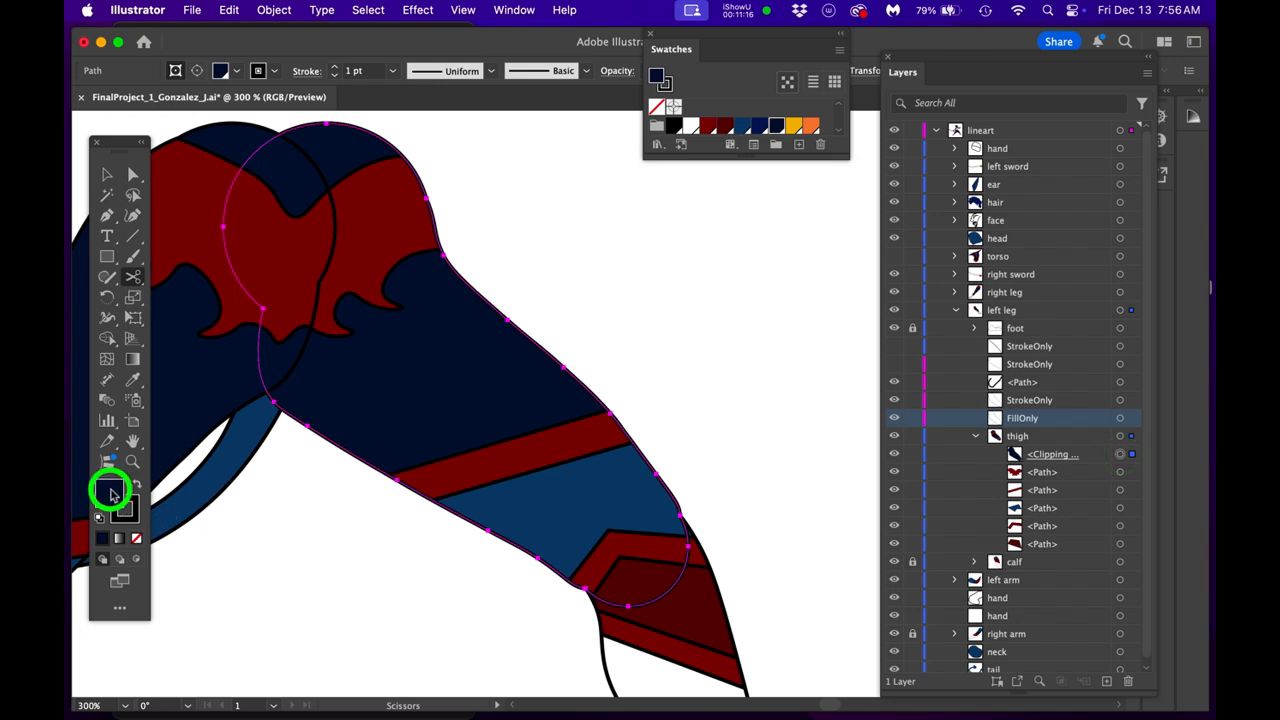
{"action": "left_click", "coordinate": [136, 538]}
{"action": "left_click", "coordinate": [127, 511]}
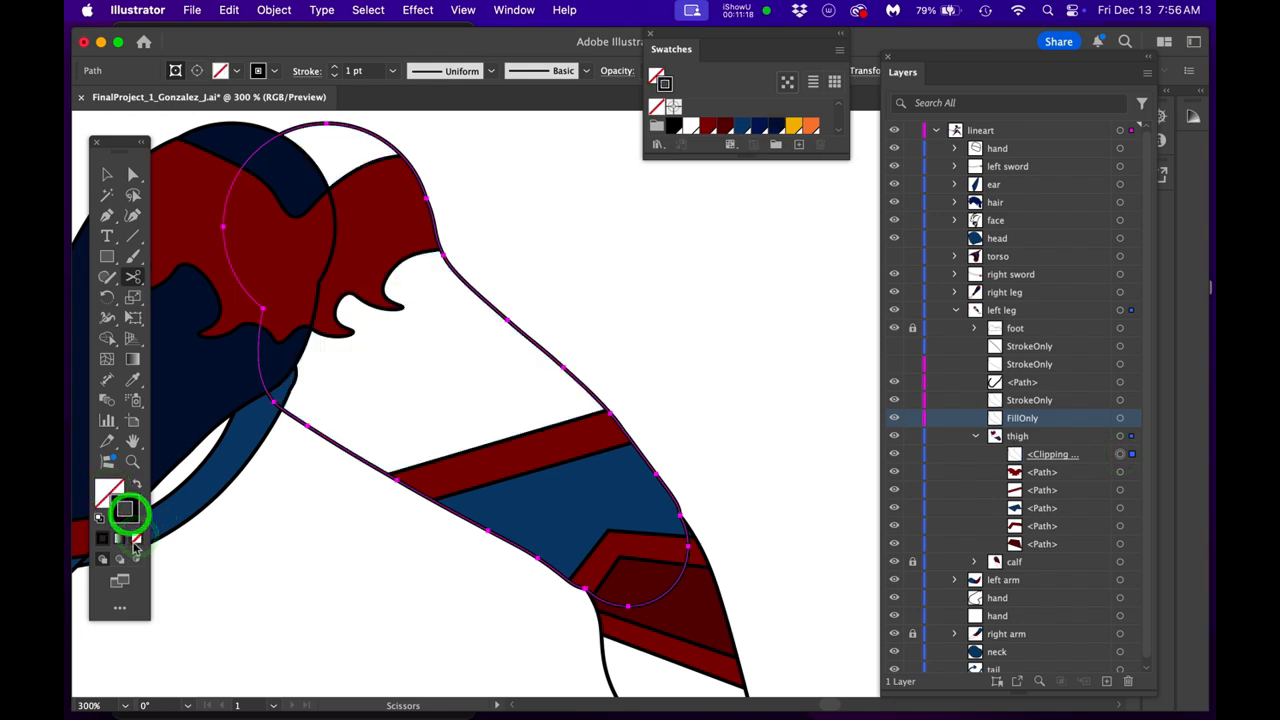
{"action": "left_click", "coordinate": [136, 538]}
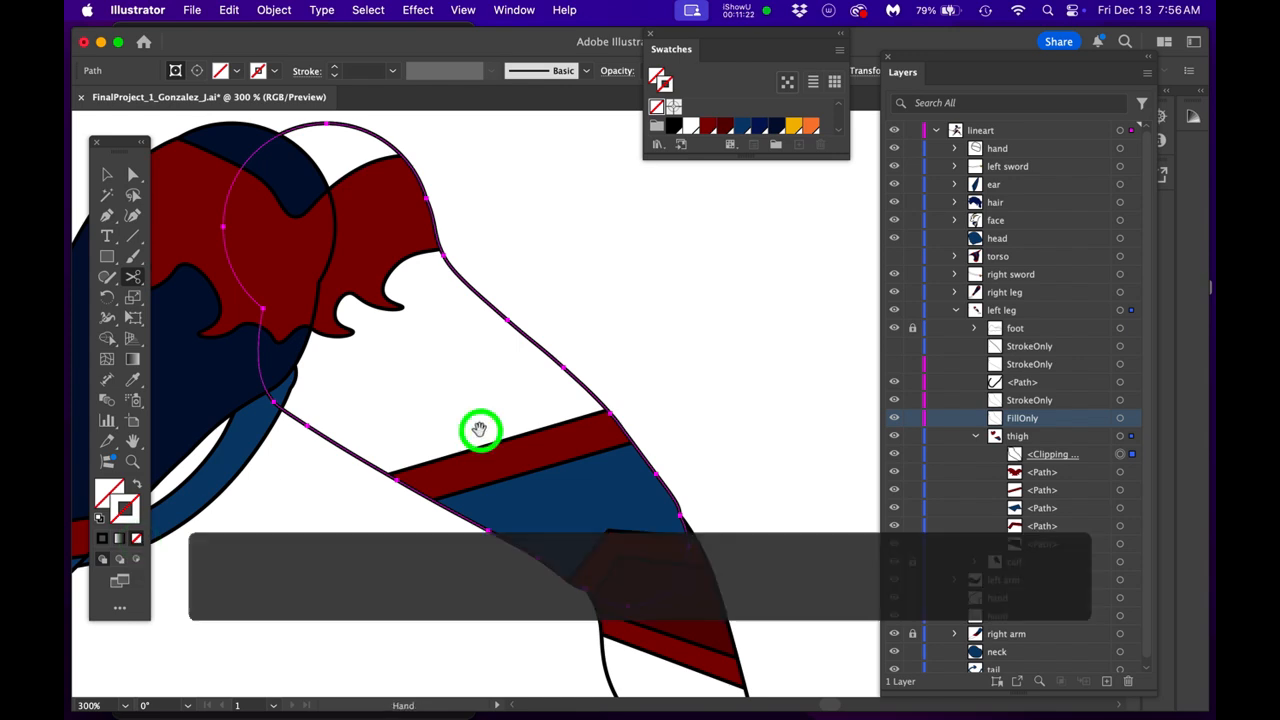
{"action": "left_click_drag", "start_coordinate": [480, 429], "coordinate": [524, 433]}
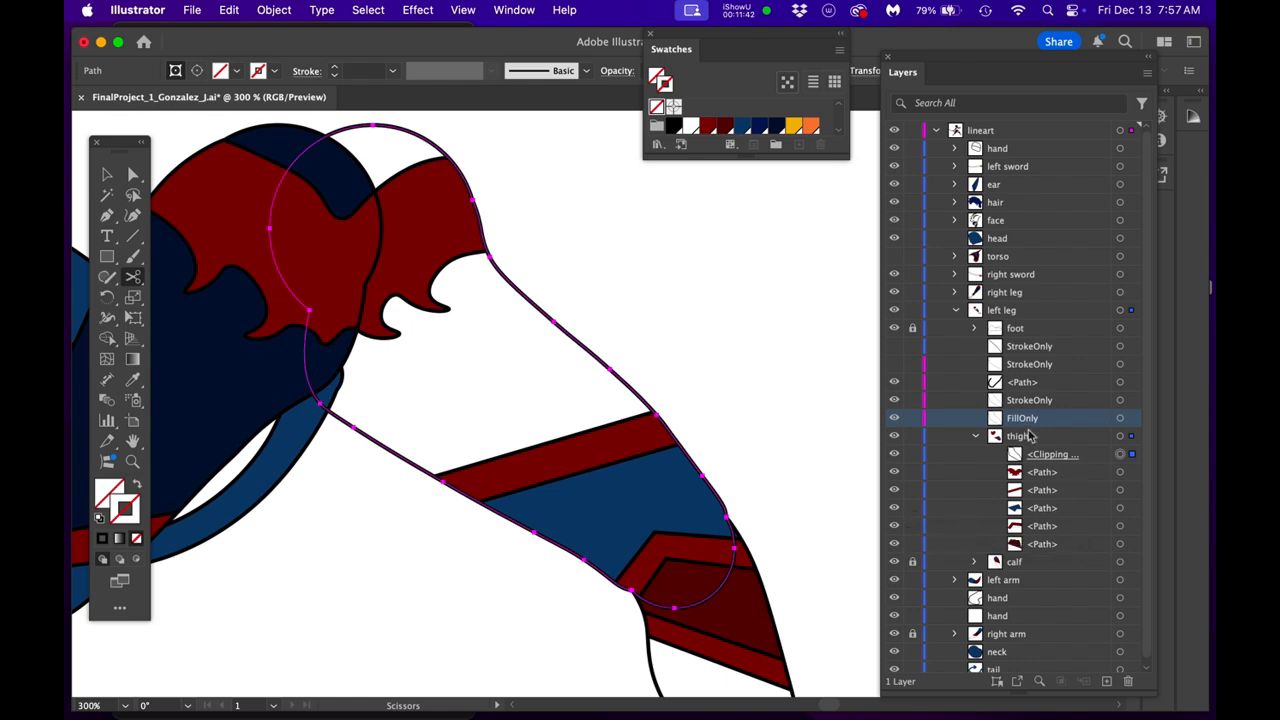
- Place the FillOnly path at the bottom of the thigh group and give it the dark navy fill with no stroke
{"action": "left_click_drag", "start_coordinate": [1036, 420], "coordinate": [1037, 550]}
{"action": "left_click", "coordinate": [1119, 544]}
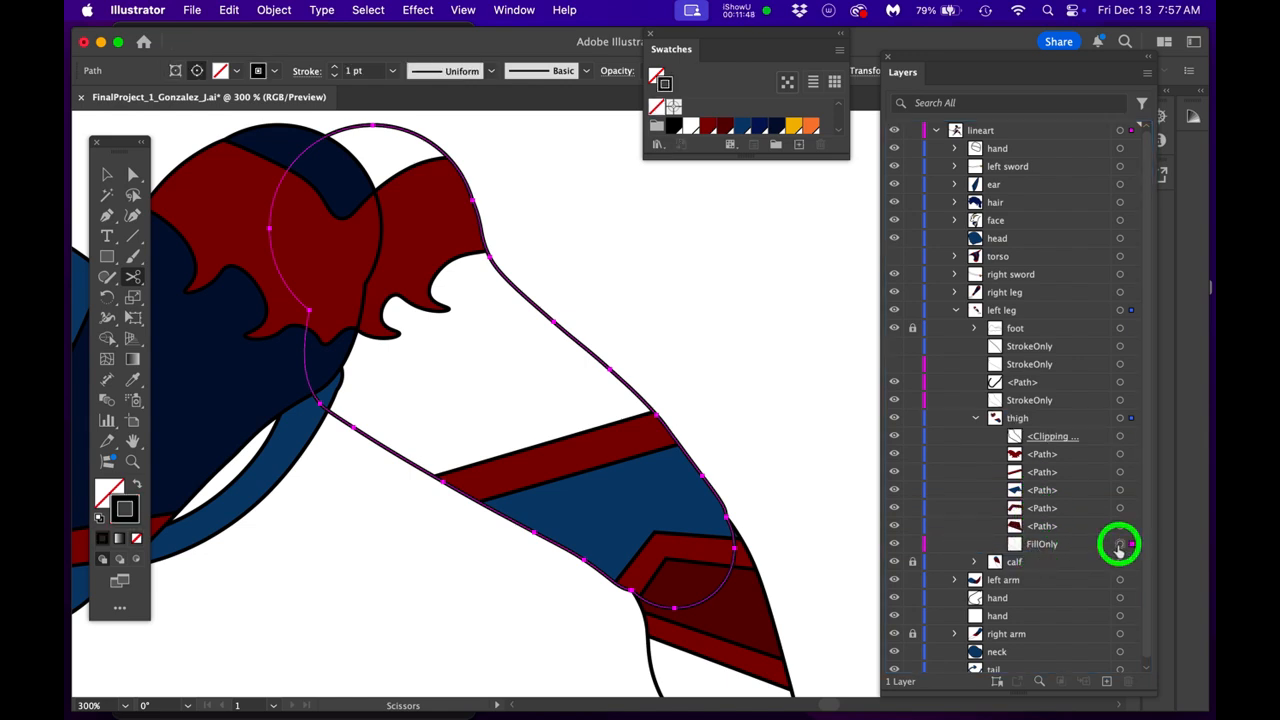
{"action": "left_click", "coordinate": [776, 130]}
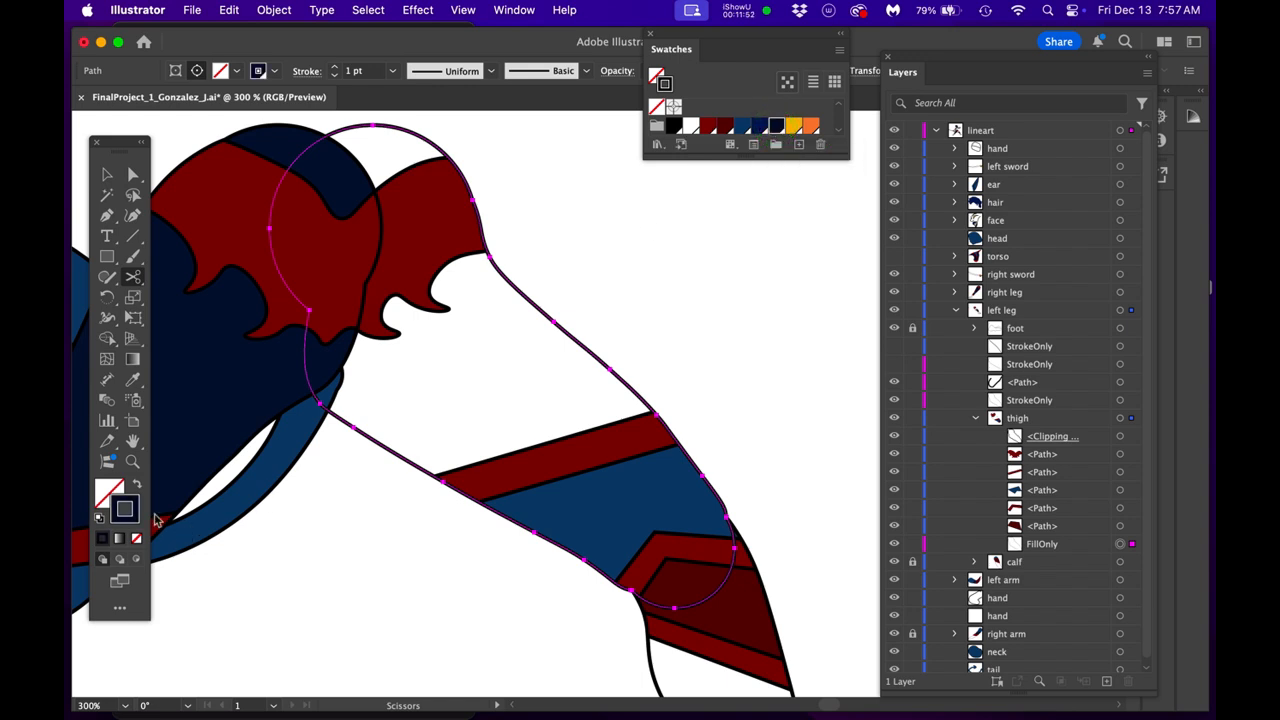
{"action": "left_click", "coordinate": [138, 487]}
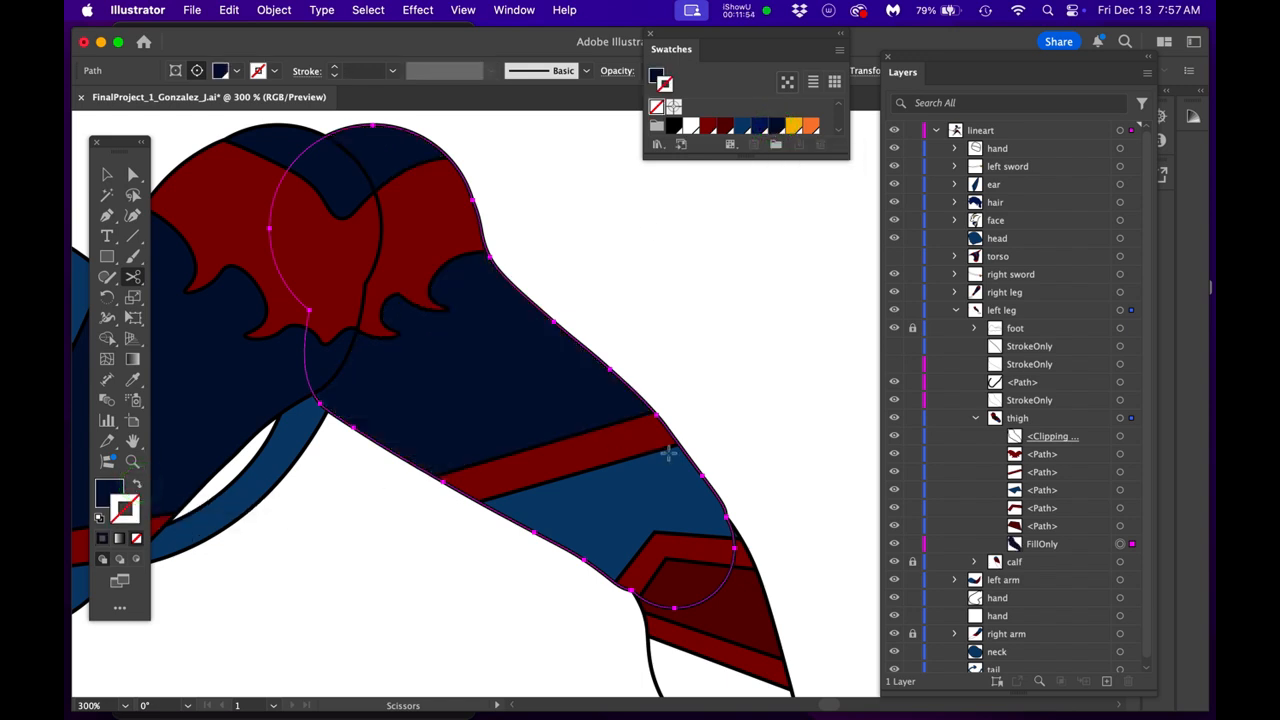
- Collapse the thigh group and lock it
{"action": "left_click", "coordinate": [1065, 548]}
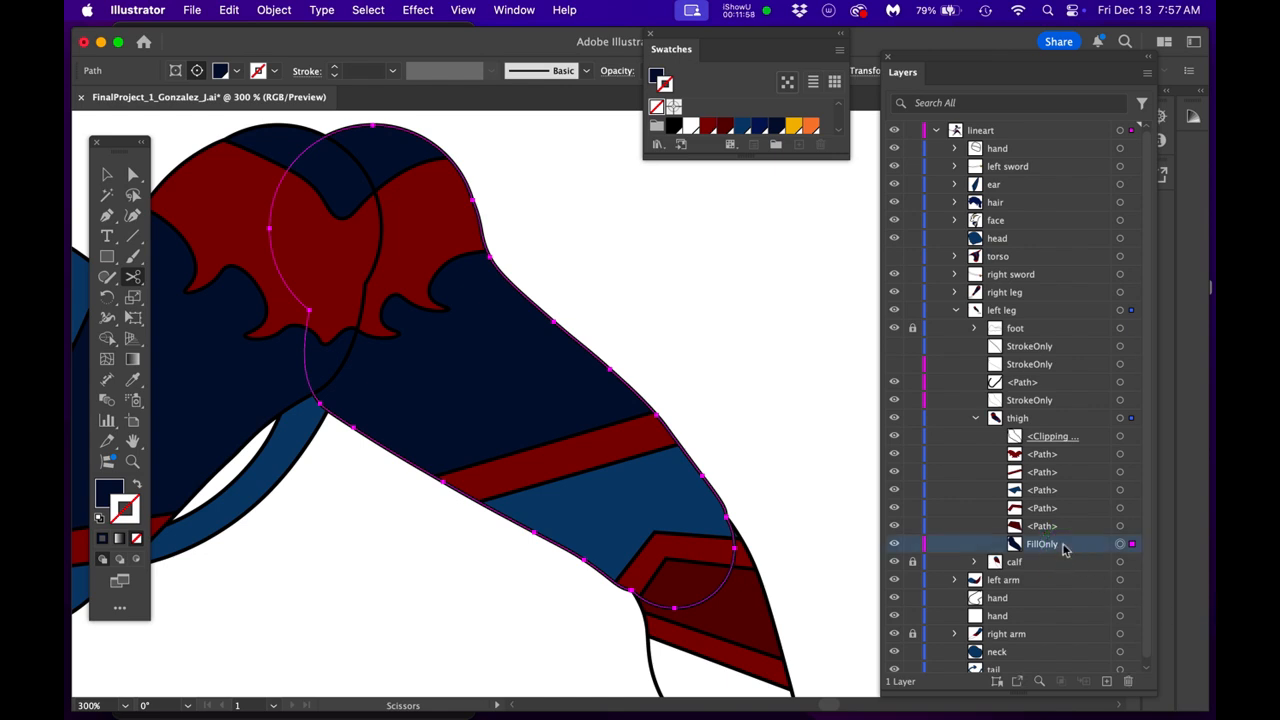
{"action": "left_click", "coordinate": [1103, 443]}
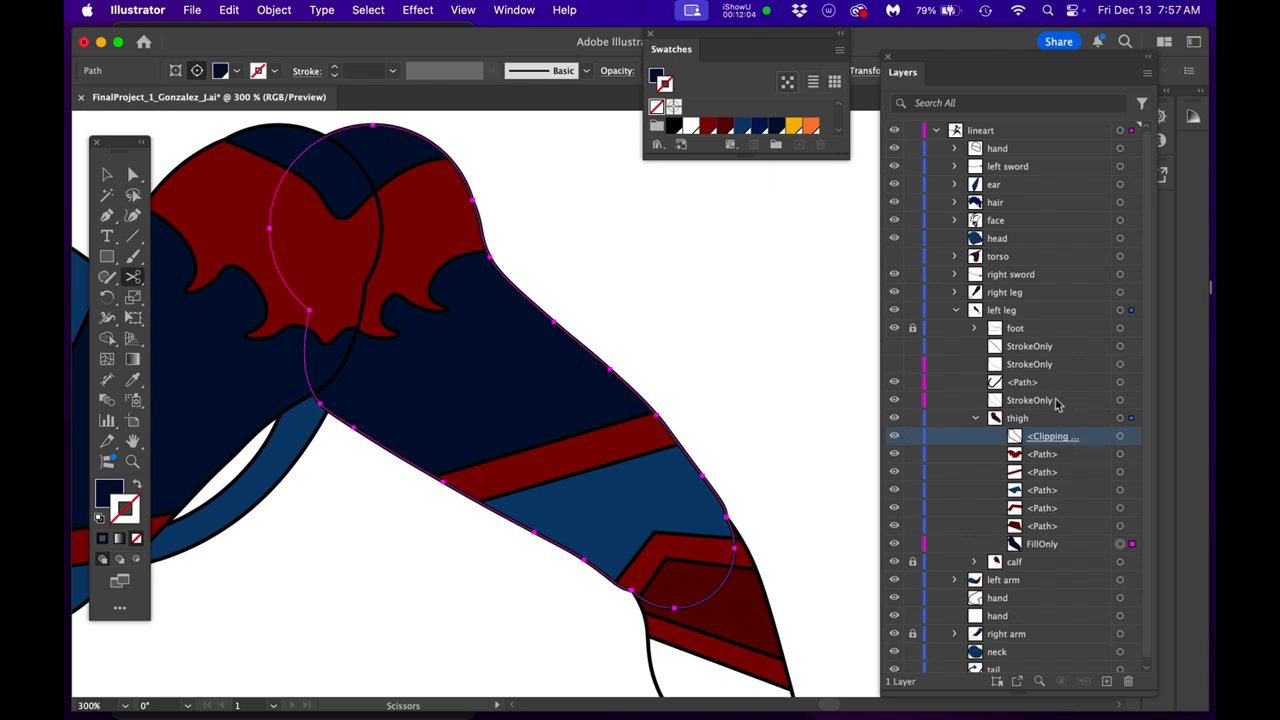
{"action": "left_click", "coordinate": [974, 418]}
{"action": "left_click", "coordinate": [912, 418]}
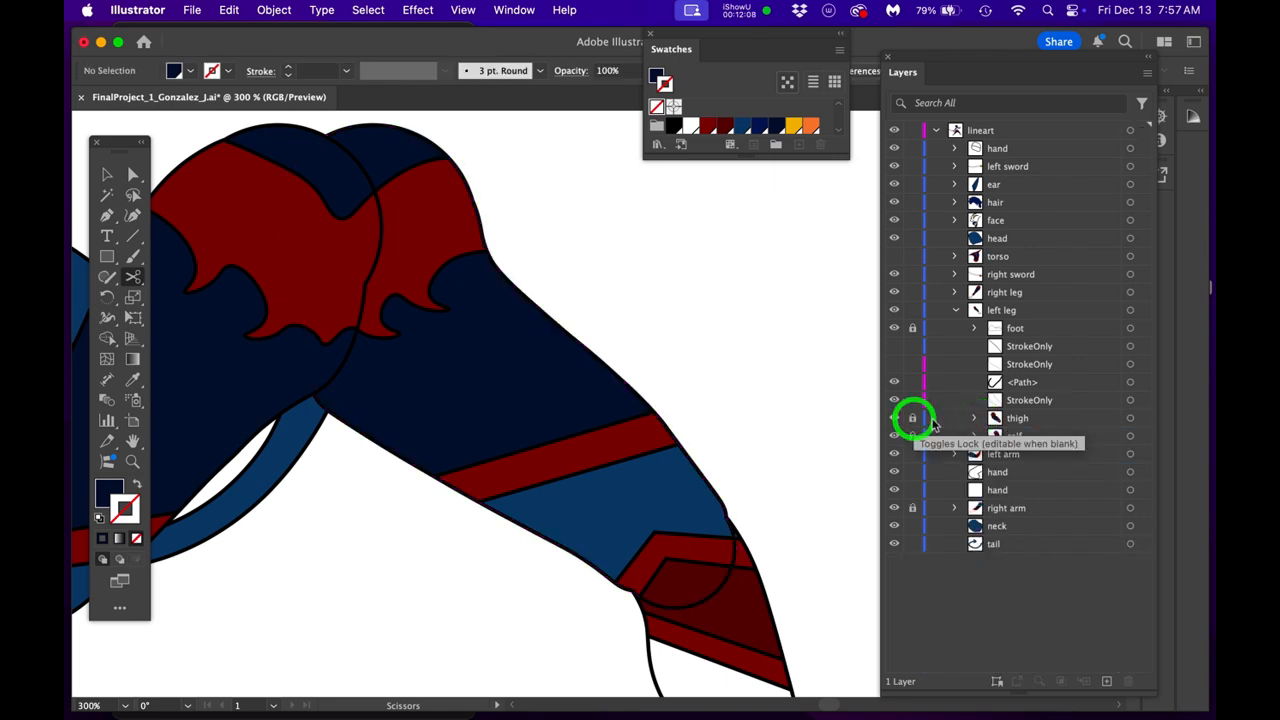
- Cut the visible StrokeOnly outline with the Scissors tool at its inner-thigh anchor point just below the crotch
{"action": "left_click", "coordinate": [1131, 401]}
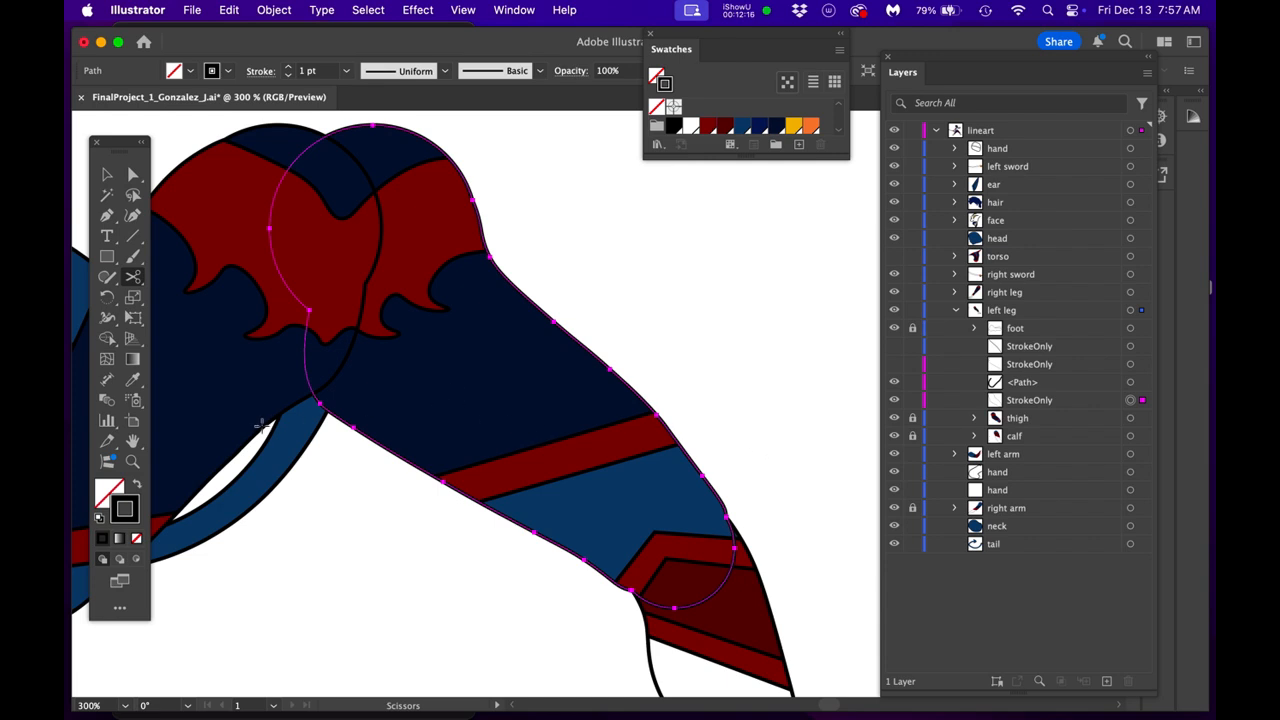
{"action": "scroll", "coordinate": [219, 419], "scroll_direction": "up", "scroll_amount": 5}
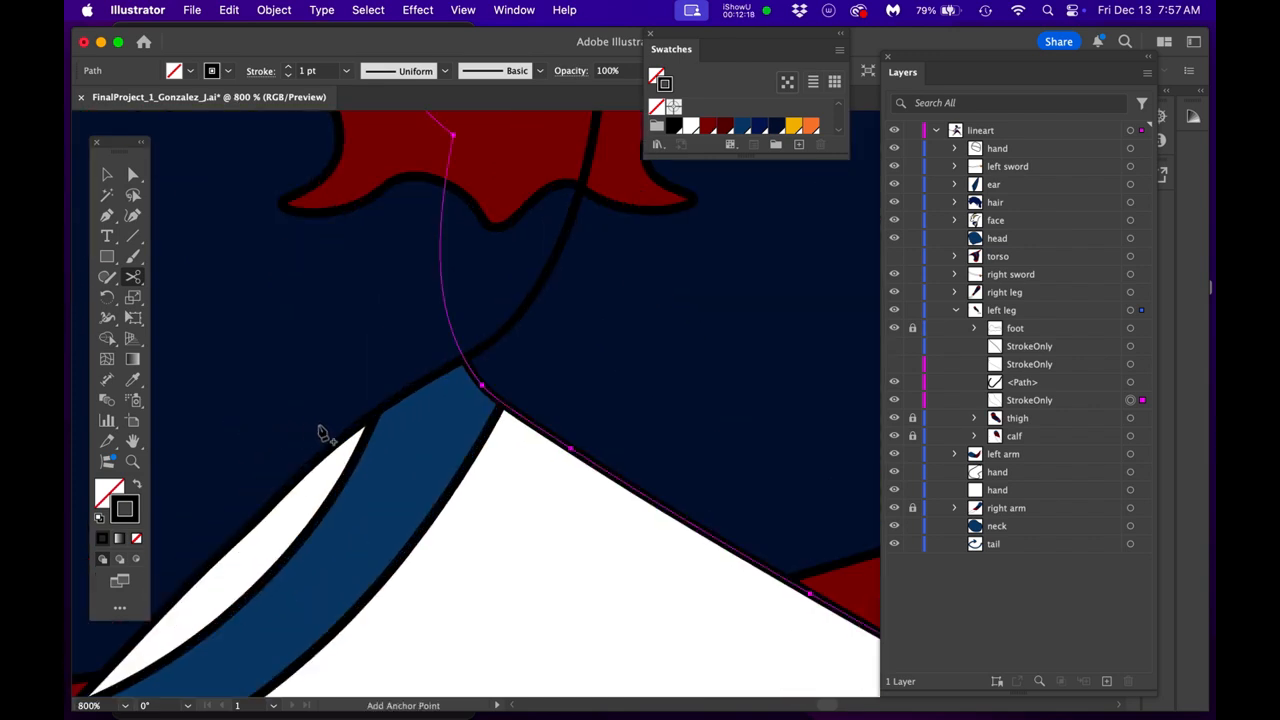
{"action": "scroll", "coordinate": [487, 398], "scroll_direction": "up", "scroll_amount": 2}
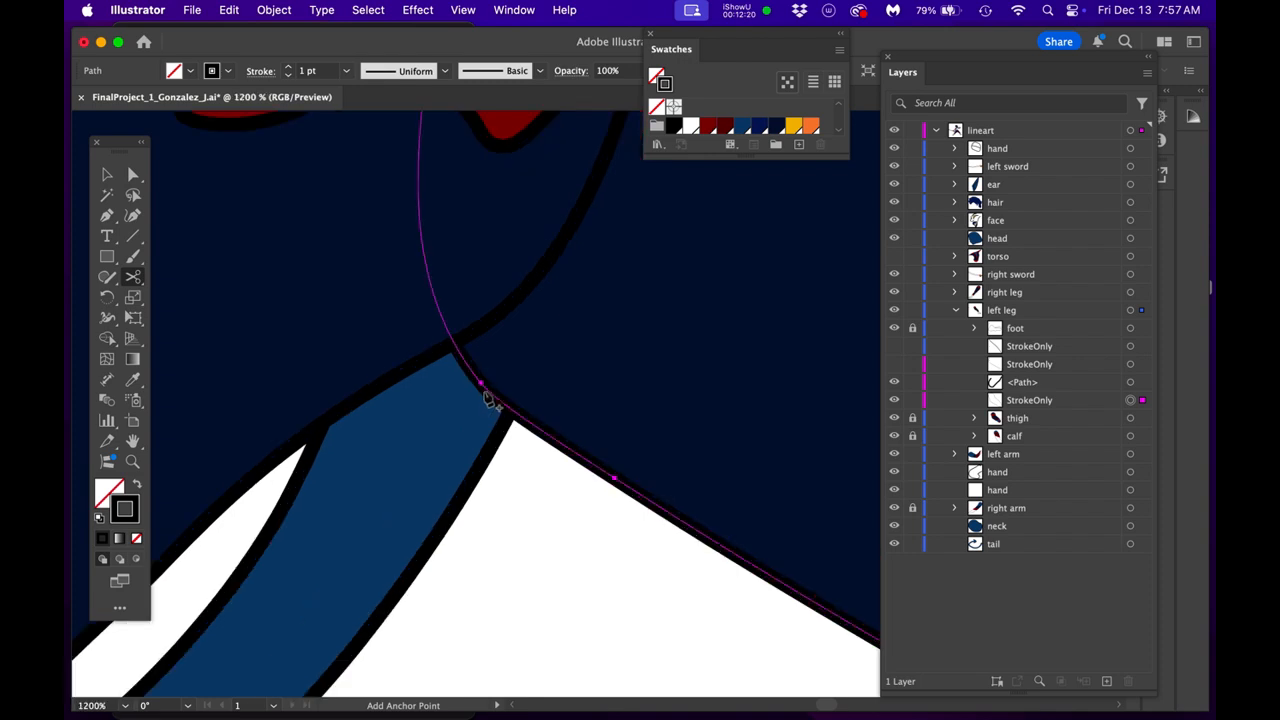
{"action": "left_click", "coordinate": [482, 384]}
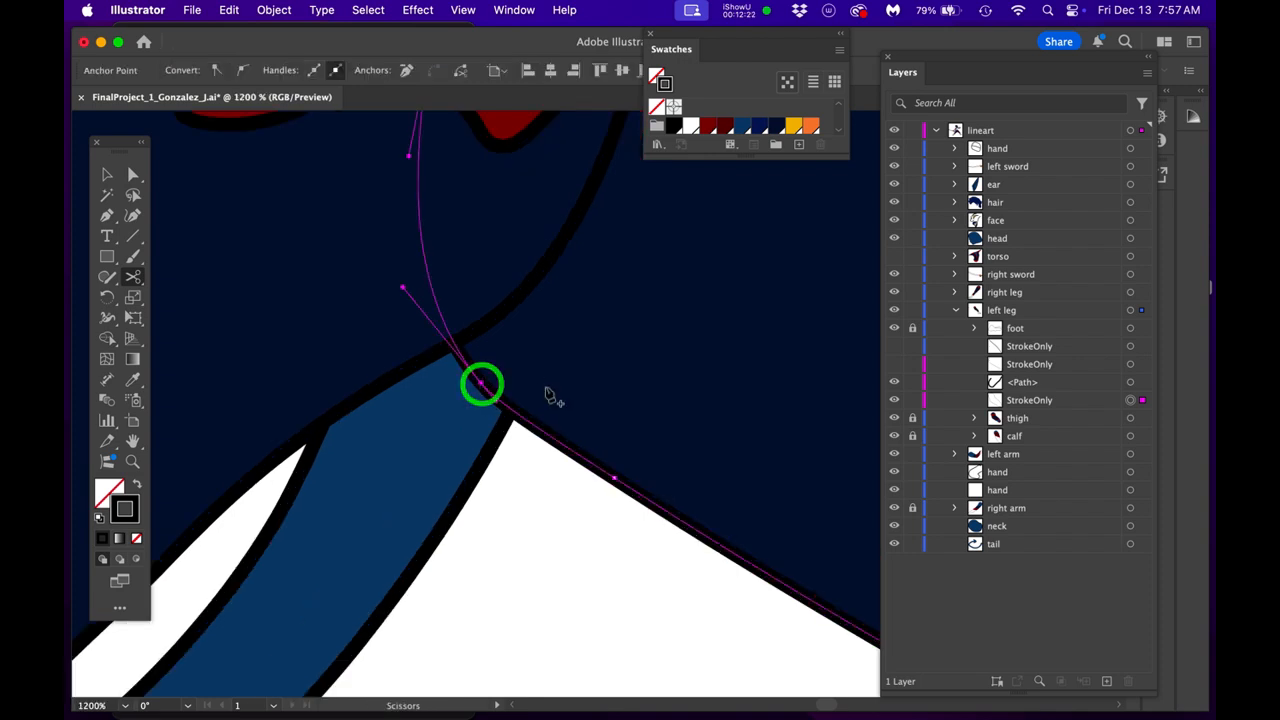
- Cut the StrokeOnly outline at the outer-thigh anchor point below the hip, where the red pattern meets the navy
{"action": "scroll", "coordinate": [553, 396], "scroll_direction": "down", "scroll_amount": 1}
{"action": "key", "text": "space"}
{"action": "left_click_drag", "start_coordinate": [567, 417], "coordinate": [384, 639]}
{"action": "left_click_drag", "start_coordinate": [542, 481], "coordinate": [471, 663]}
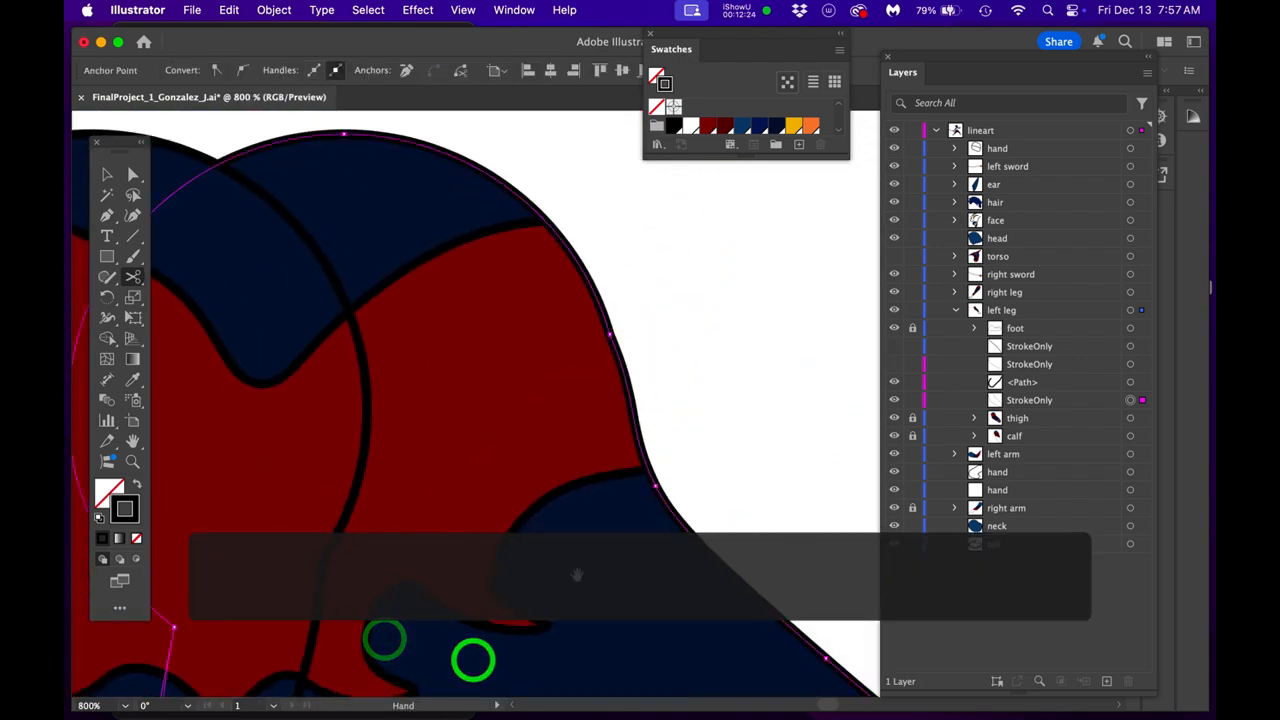
{"action": "left_click", "coordinate": [657, 486]}
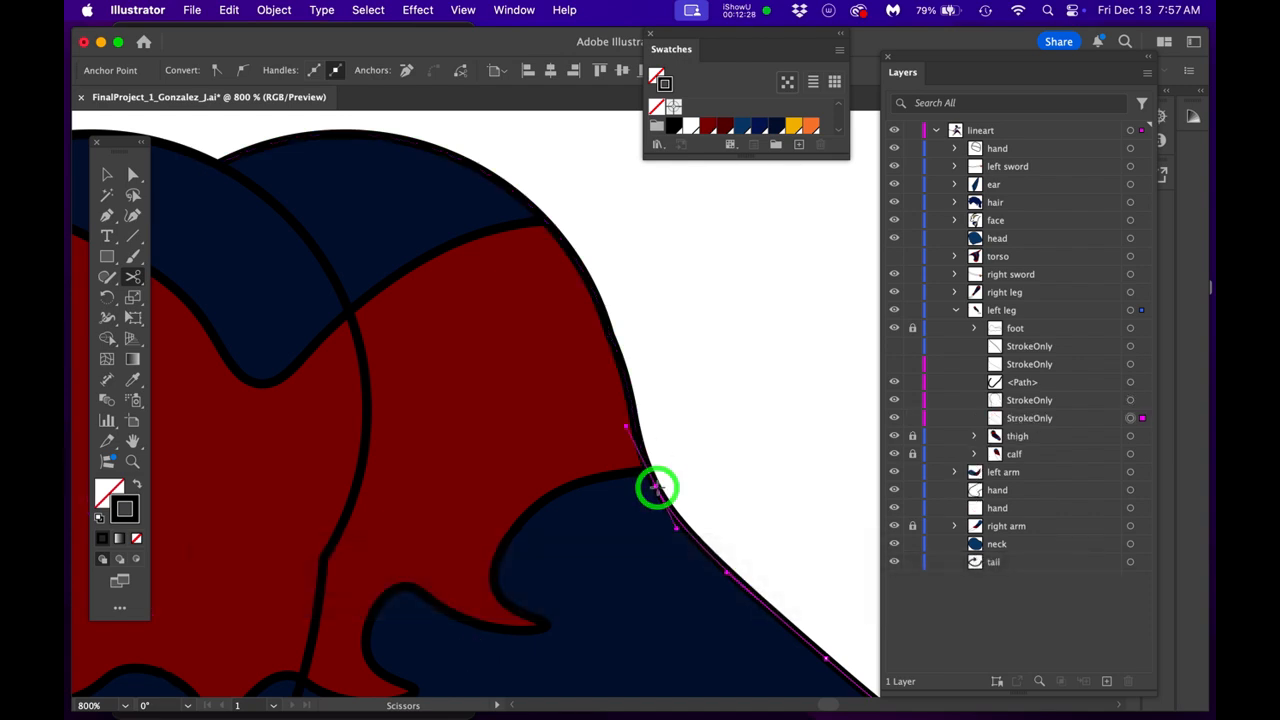
- Cut the StrokeOnly outline with the Scissors tool at the outer-knee anchor point, just above the red knee band
{"action": "left_click", "coordinate": [657, 486]}
{"action": "scroll", "coordinate": [657, 487], "scroll_direction": "down", "scroll_amount": 3}
{"action": "key", "text": "space"}
{"action": "left_click_drag", "start_coordinate": [710, 484], "coordinate": [579, 310]}
{"action": "left_click_drag", "start_coordinate": [646, 492], "coordinate": [534, 326]}
{"action": "scroll", "coordinate": [653, 383], "scroll_direction": "up", "scroll_amount": 6}
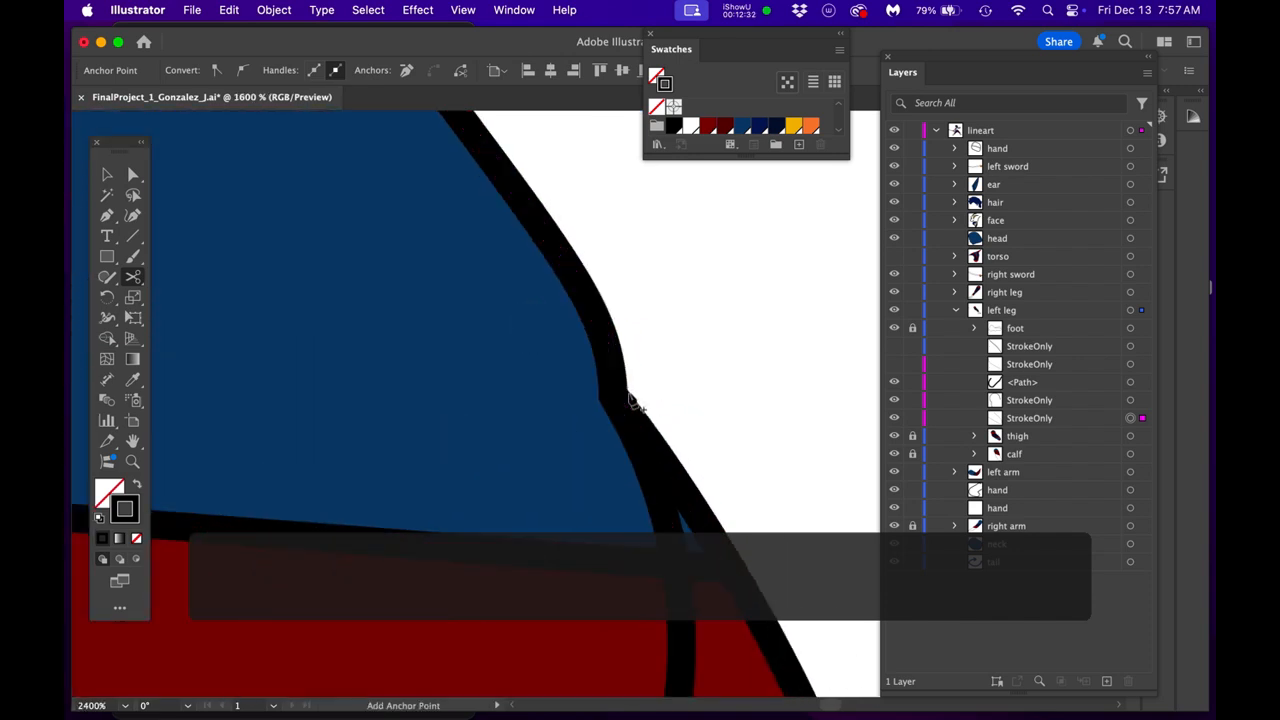
{"action": "scroll", "coordinate": [630, 402], "scroll_direction": "up", "scroll_amount": 5}
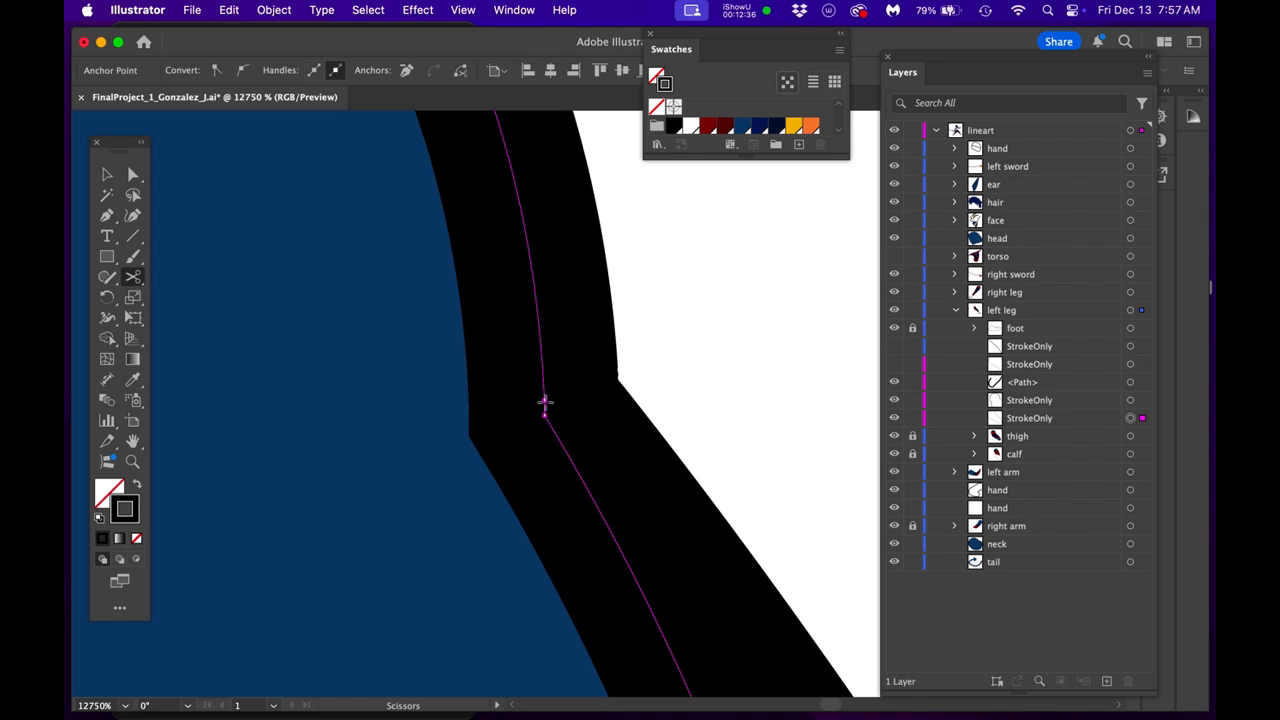
{"action": "left_click", "coordinate": [545, 402]}
- Cut the StrokeOnly outline at the inner-knee anchor point, beside the red band behind the knee
{"action": "scroll", "coordinate": [523, 438], "scroll_direction": "down", "scroll_amount": 6}
{"action": "key", "text": "space"}
{"action": "left_click_drag", "start_coordinate": [646, 396], "coordinate": [710, 323]}
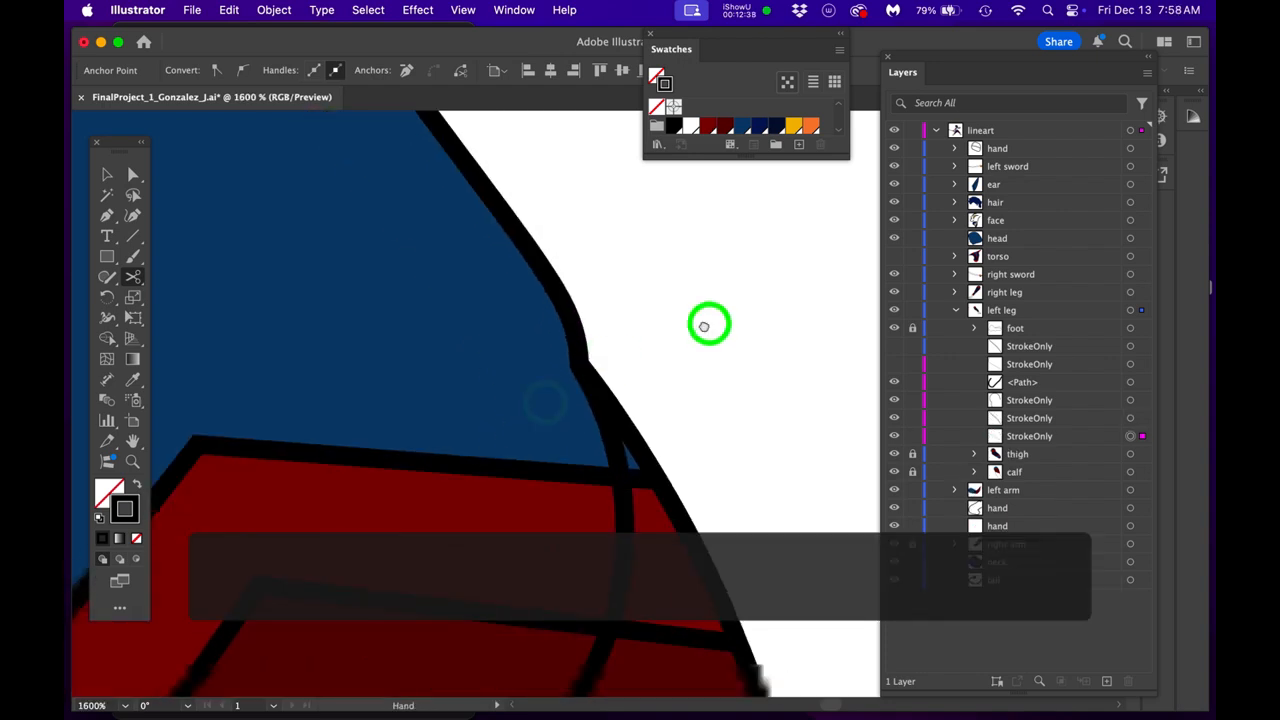
{"action": "left_click_drag", "start_coordinate": [250, 553], "coordinate": [572, 347]}
{"action": "scroll", "coordinate": [569, 346], "scroll_direction": "up", "scroll_amount": 5}
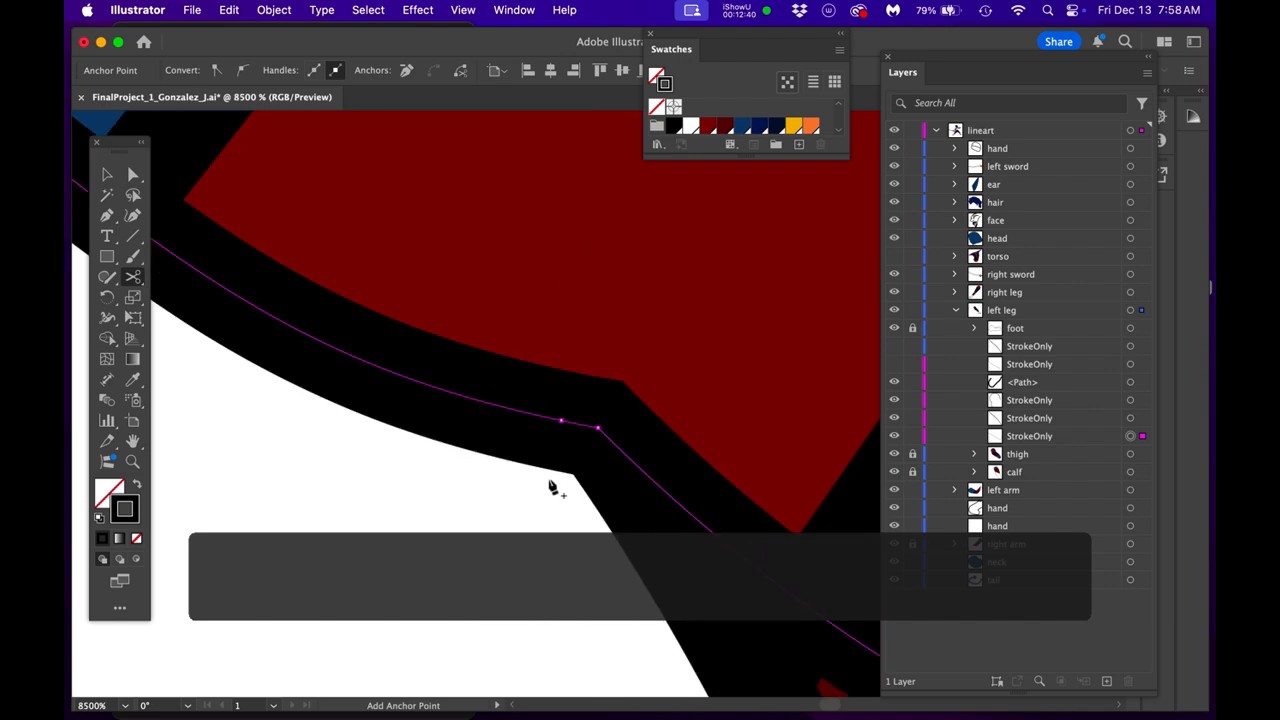
{"action": "left_click", "coordinate": [600, 429]}
- Pull the separated StrokeOnly knee arc away from the leg and delete it
{"action": "scroll", "coordinate": [598, 440], "scroll_direction": "down", "scroll_amount": 5}
{"action": "scroll", "coordinate": [595, 445], "scroll_direction": "down", "scroll_amount": 3}
{"action": "key", "text": "space"}
{"action": "left_click_drag", "start_coordinate": [483, 527], "coordinate": [366, 517]}
{"action": "left_click", "coordinate": [616, 455], "text": "alt"}
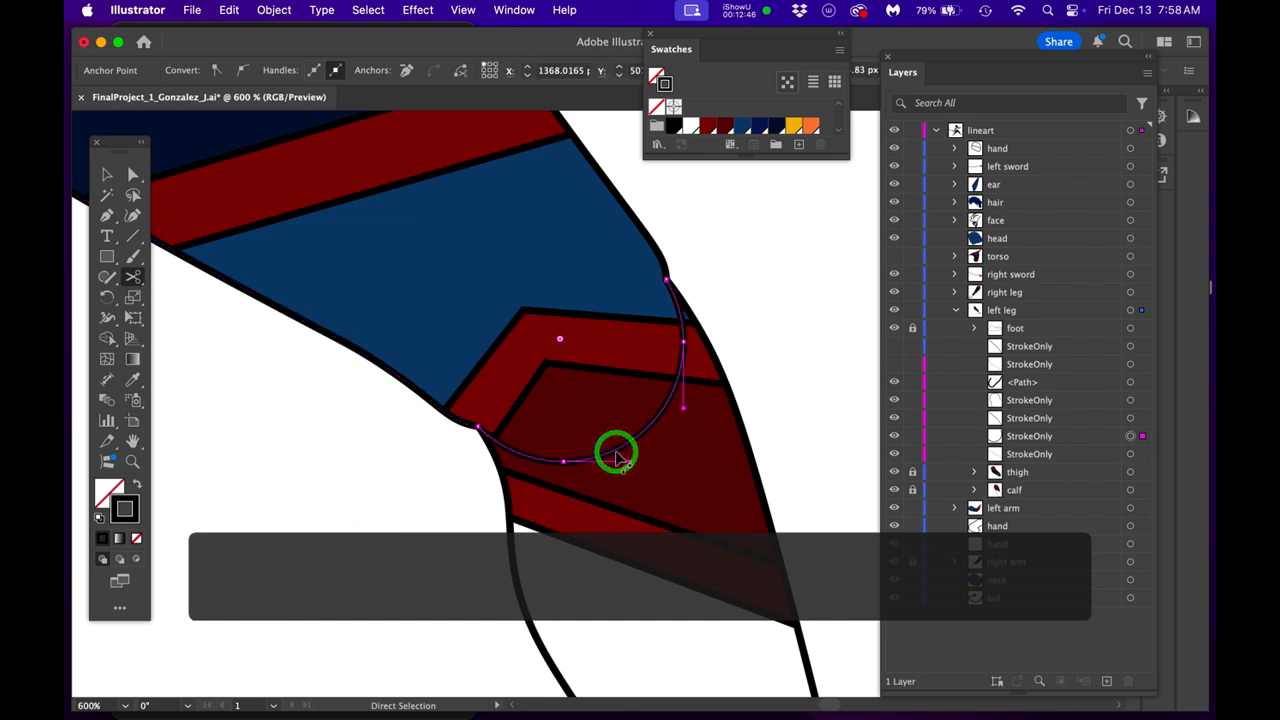
{"action": "left_click_drag", "start_coordinate": [616, 455], "coordinate": [409, 624]}
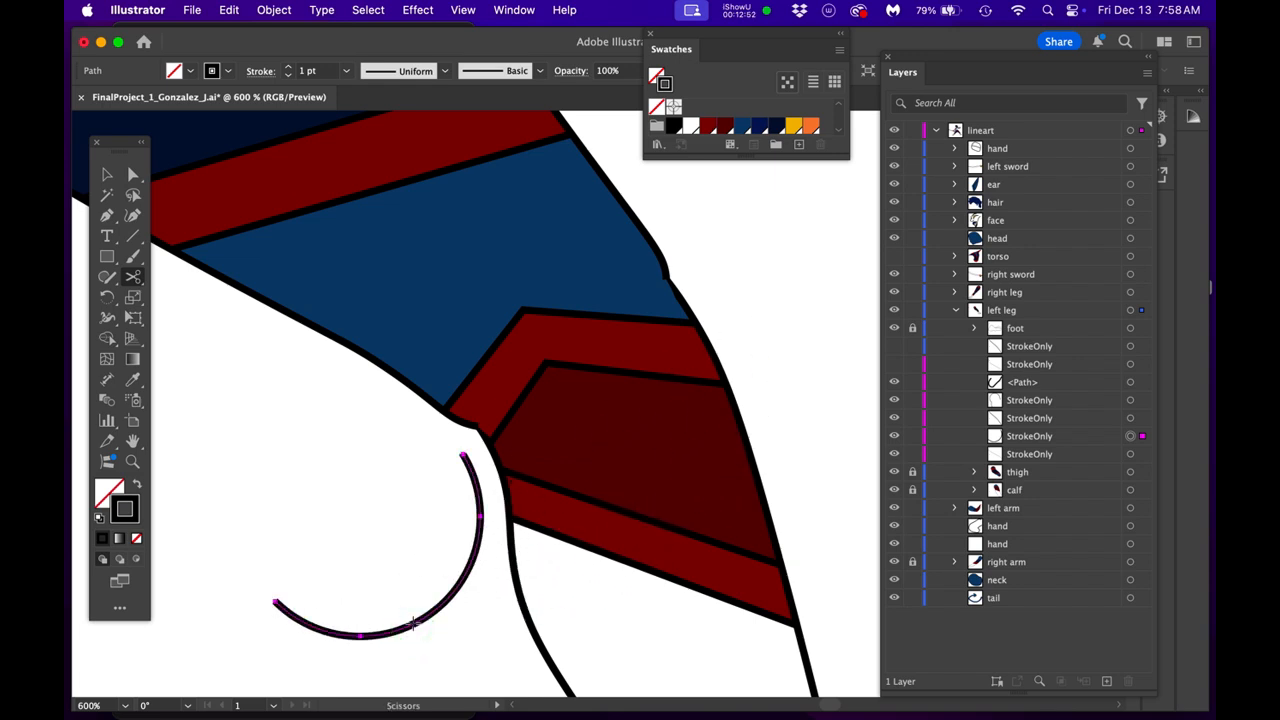
{"action": "key", "text": "Delete"}
- Delete the separated StrokeOnly segment that runs around the buttock from the outer hip to the crotch
{"action": "scroll", "coordinate": [426, 535], "scroll_direction": "down", "scroll_amount": 1}
{"action": "key", "text": "space"}
{"action": "left_click_drag", "start_coordinate": [420, 448], "coordinate": [589, 680]}
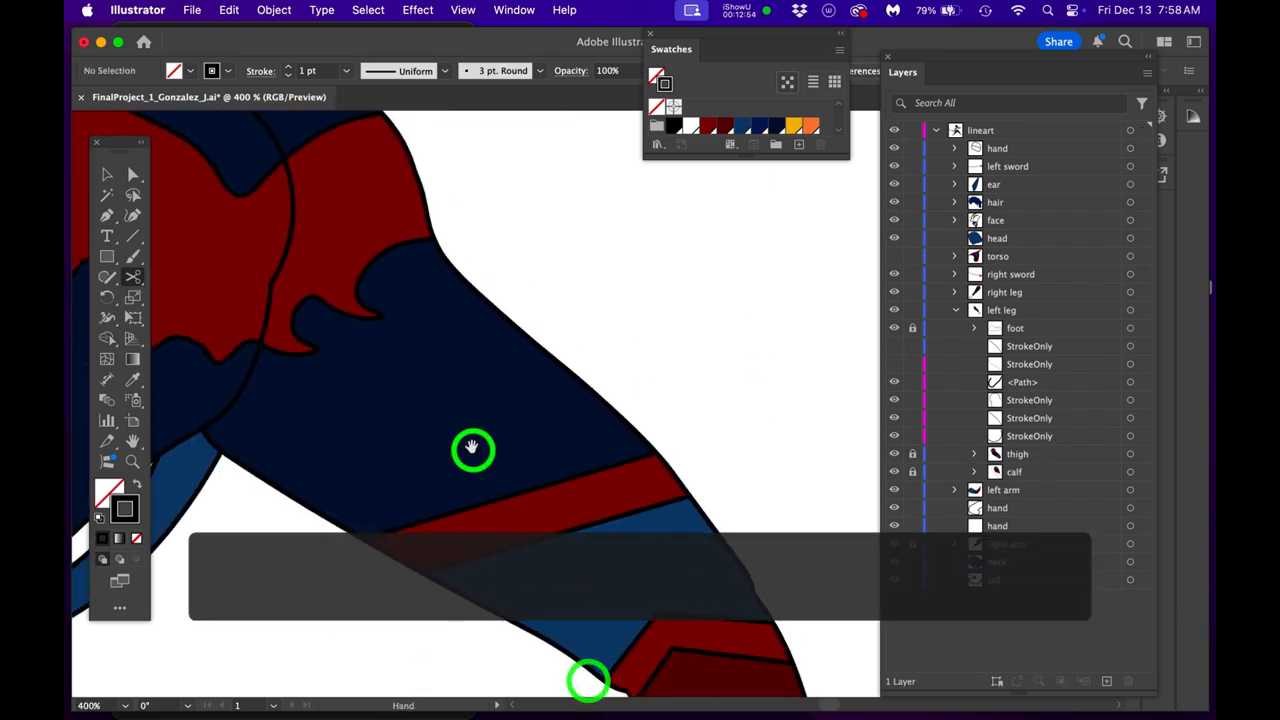
{"action": "left_click_drag", "start_coordinate": [471, 449], "coordinate": [600, 562]}
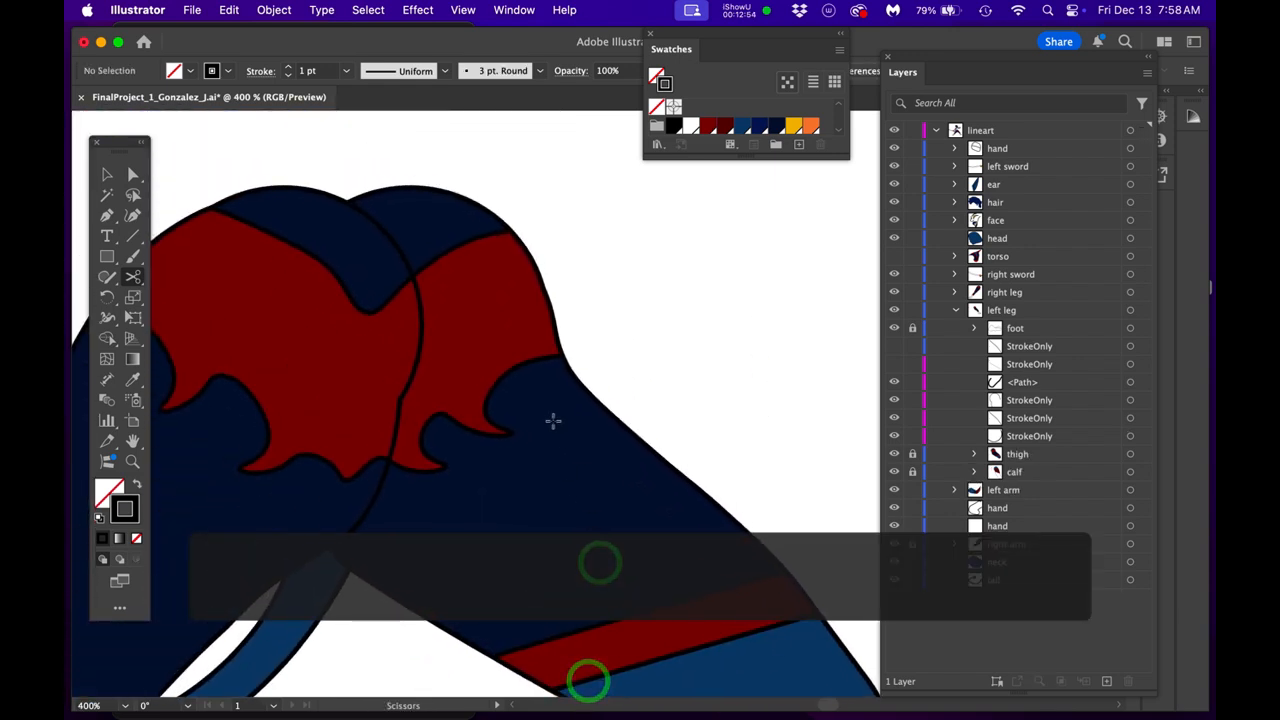
{"action": "left_click", "coordinate": [550, 305]}
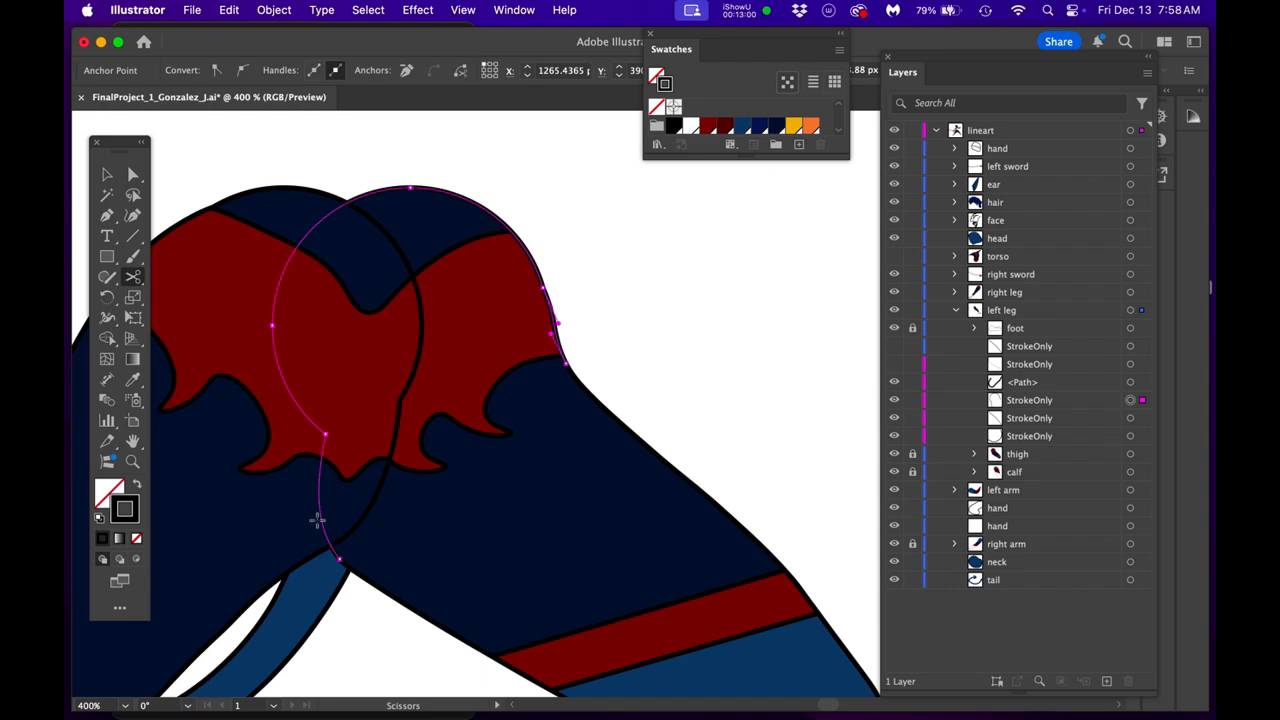
{"action": "key", "text": "Delete"}
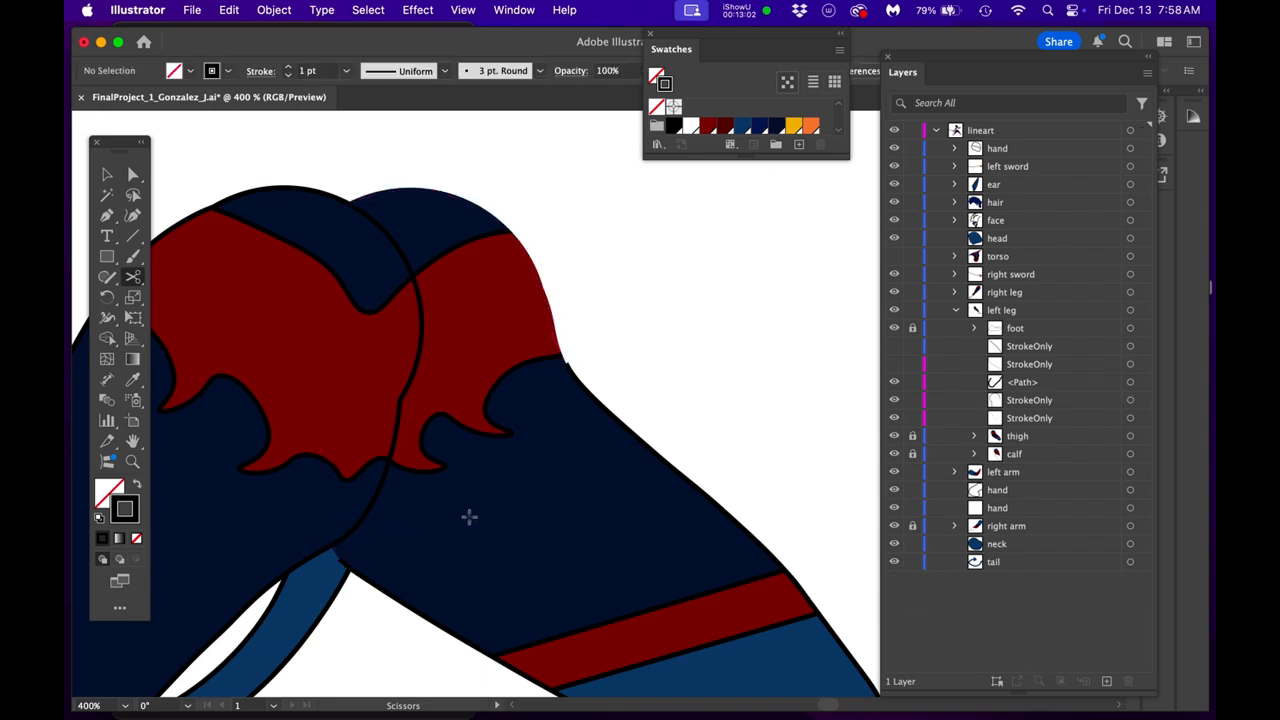
- Examine the open ends of the thigh's side strokes at the inner and outer knee and along the whole leg
{"action": "scroll", "coordinate": [602, 449], "scroll_direction": "down", "scroll_amount": 3}
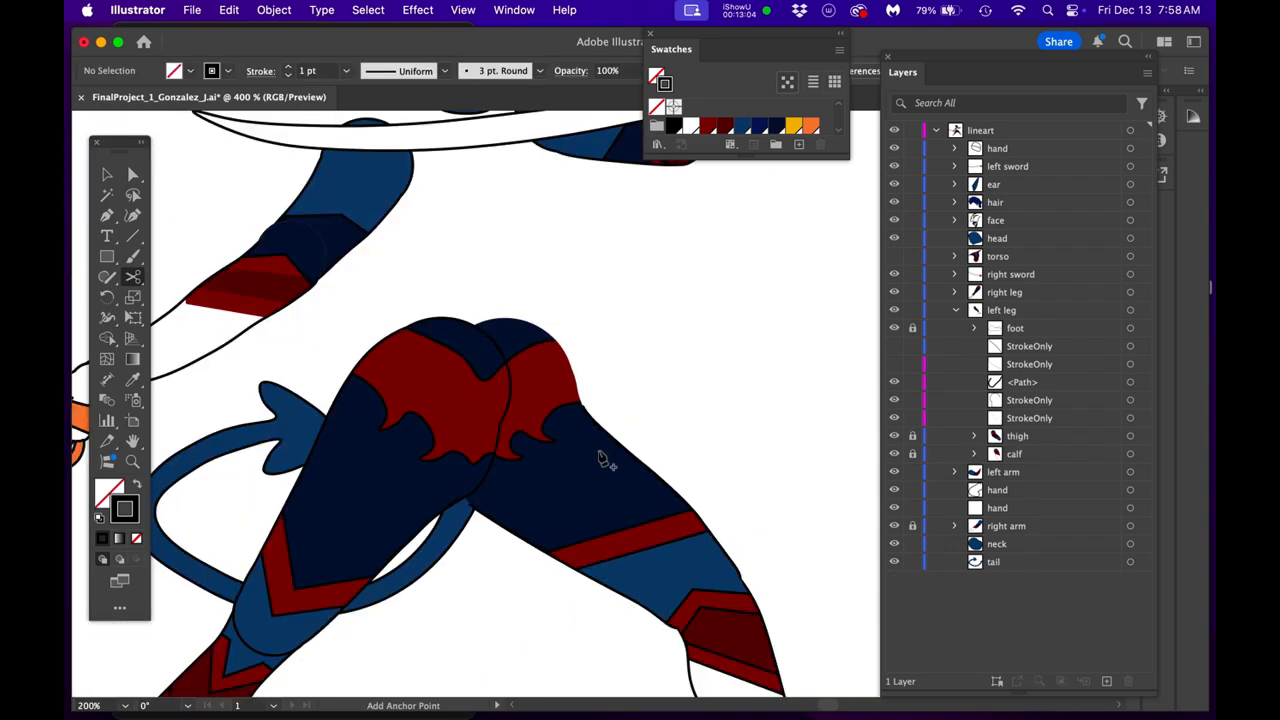
{"action": "left_click_drag", "start_coordinate": [709, 504], "coordinate": [681, 414]}
{"action": "scroll", "coordinate": [652, 515], "scroll_direction": "up", "scroll_amount": 5}
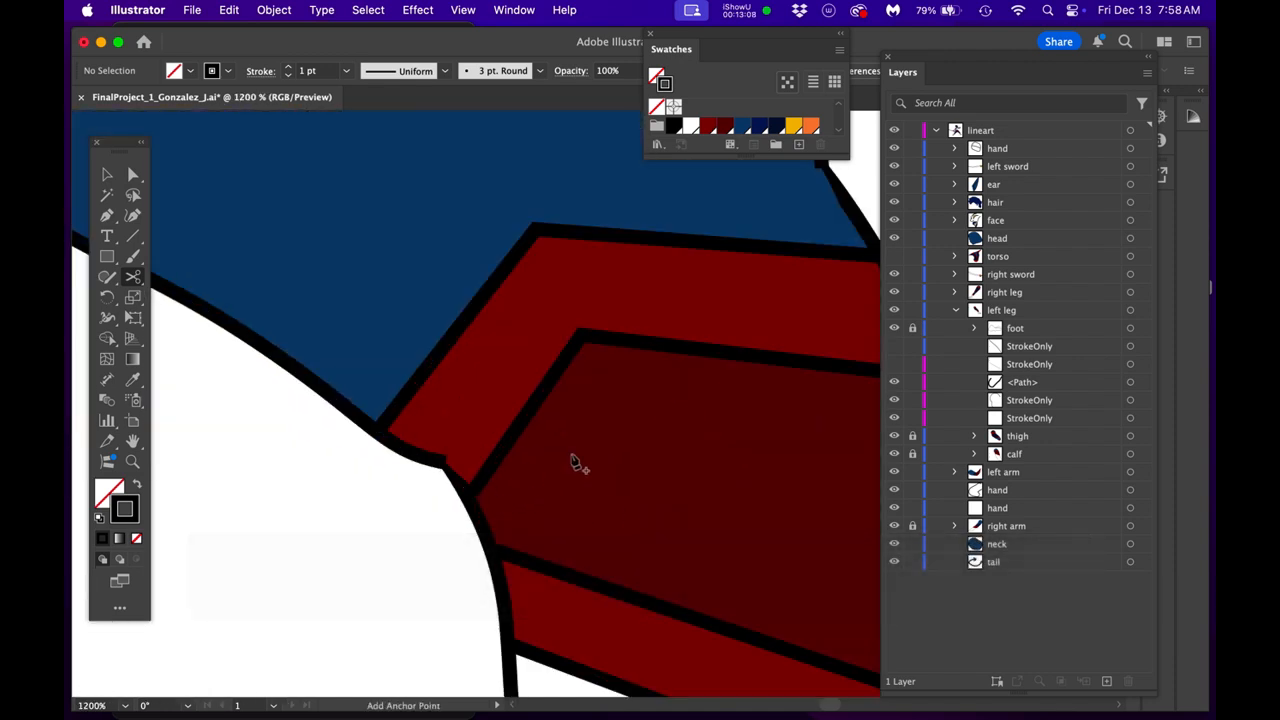
{"action": "left_click_drag", "start_coordinate": [571, 463], "coordinate": [365, 492]}
{"action": "scroll", "coordinate": [573, 258], "scroll_direction": "up", "scroll_amount": 3}
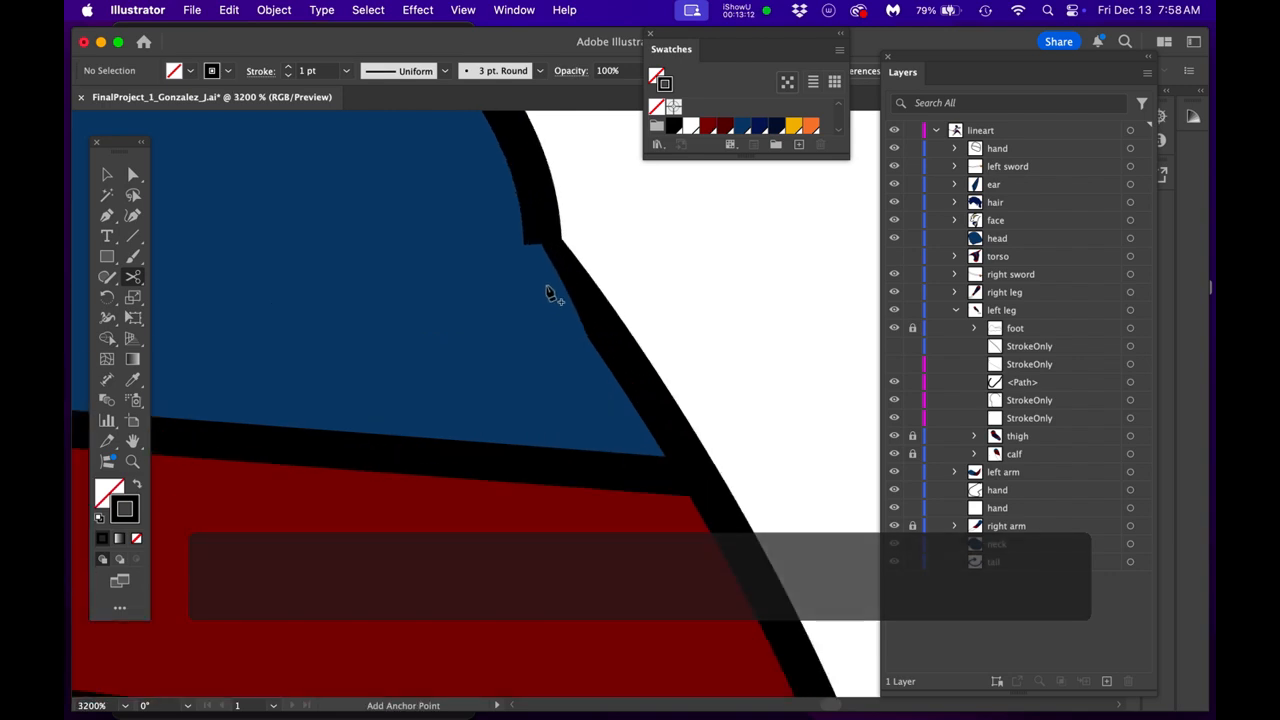
{"action": "scroll", "coordinate": [514, 309], "scroll_direction": "down", "scroll_amount": 2}
{"action": "scroll", "coordinate": [514, 309], "scroll_direction": "down", "scroll_amount": 5}
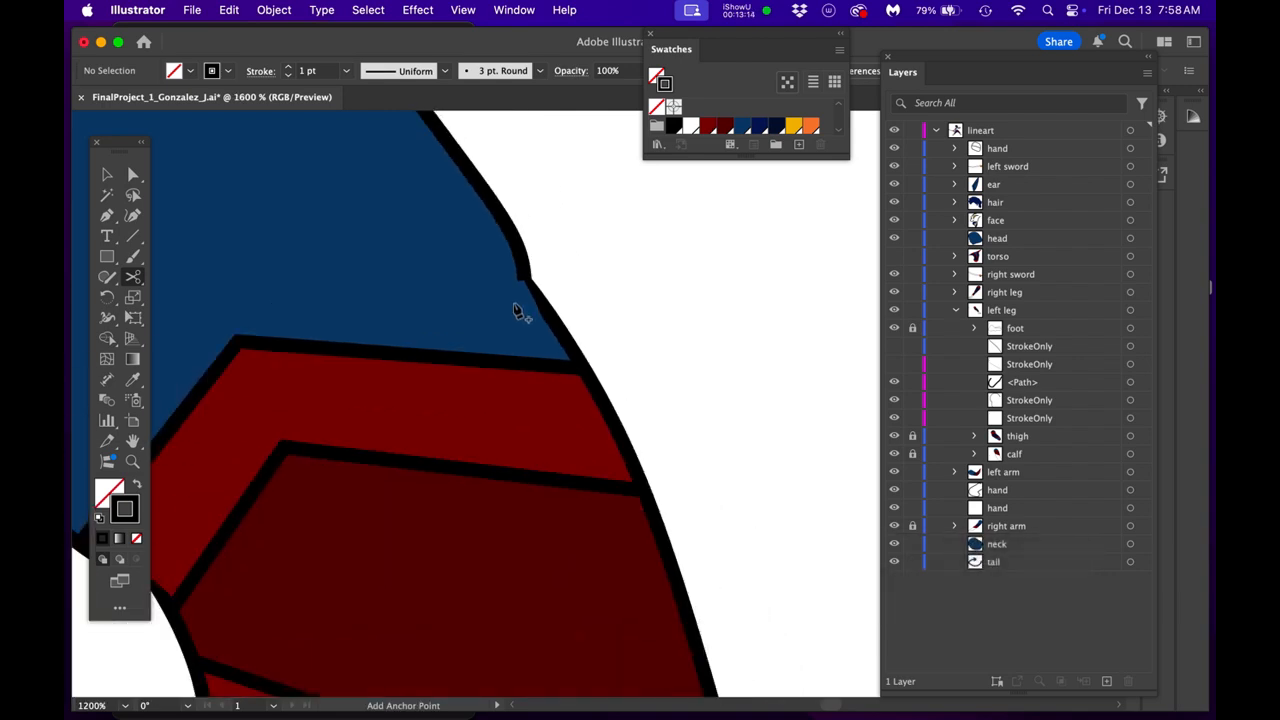
{"action": "scroll", "coordinate": [610, 354], "scroll_direction": "down", "scroll_amount": 2}
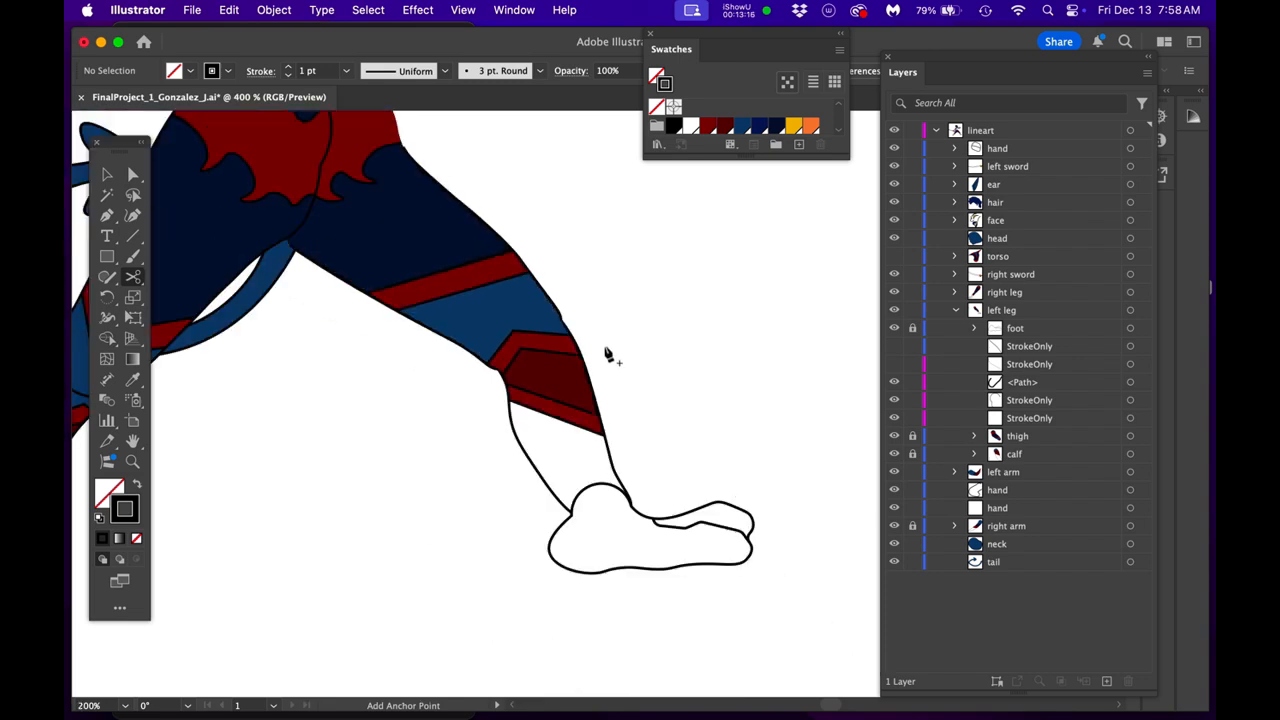
{"action": "left_click_drag", "start_coordinate": [601, 326], "coordinate": [660, 399]}
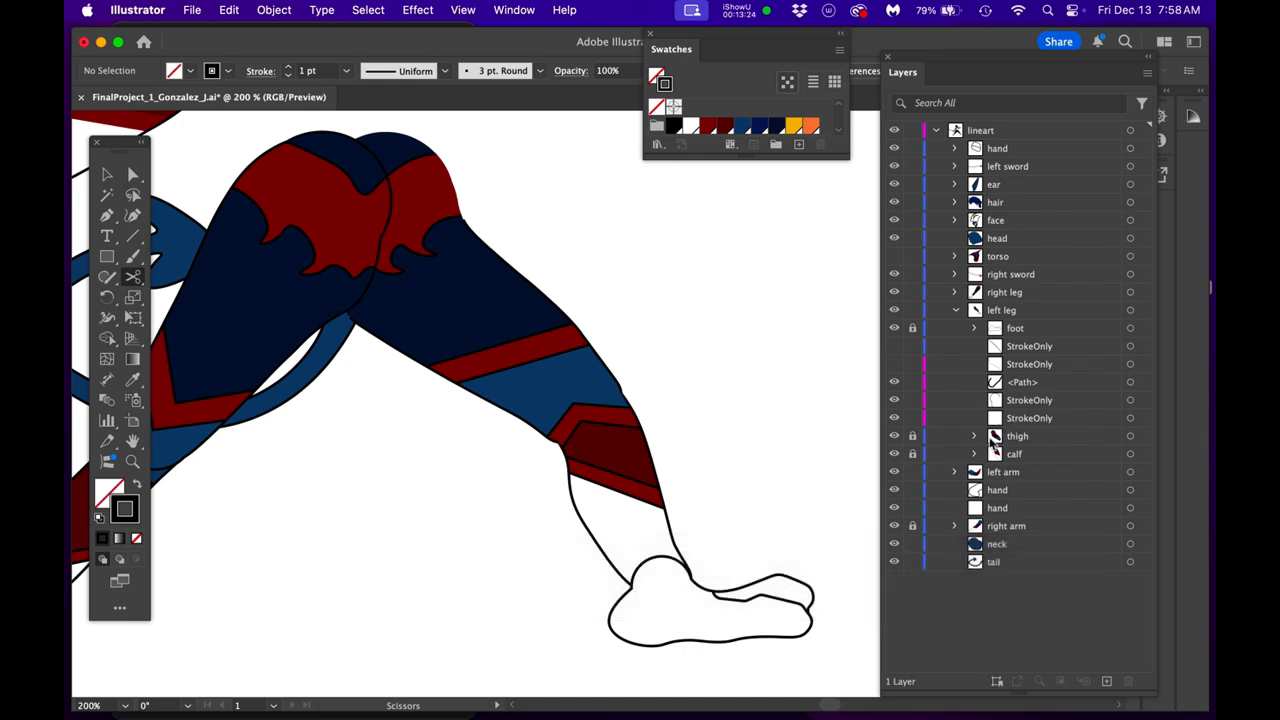
- Unlock and expand the thigh group, and move the two StrokeOnly side paths into it above the clipping path
{"action": "left_click", "coordinate": [1053, 400]}
{"action": "left_click", "coordinate": [1053, 420]}
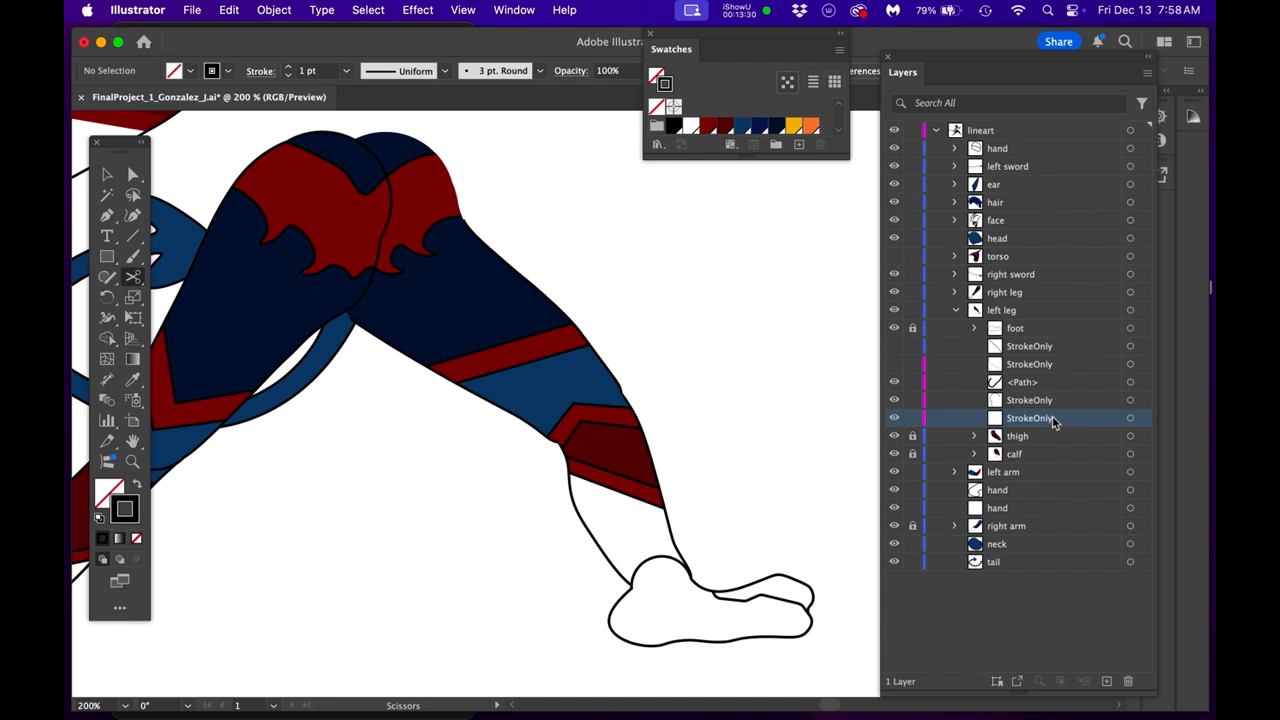
{"action": "left_click", "coordinate": [912, 436]}
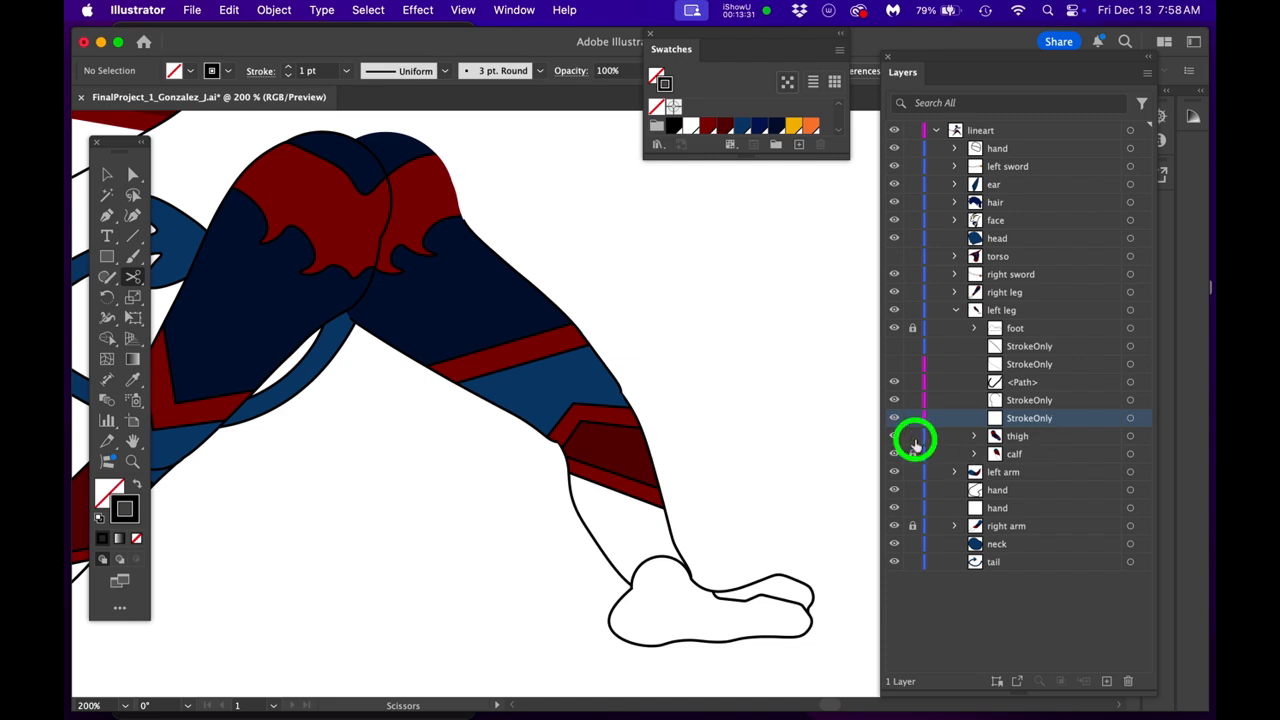
{"action": "left_click", "coordinate": [974, 436]}
{"action": "left_click", "coordinate": [1050, 400]}
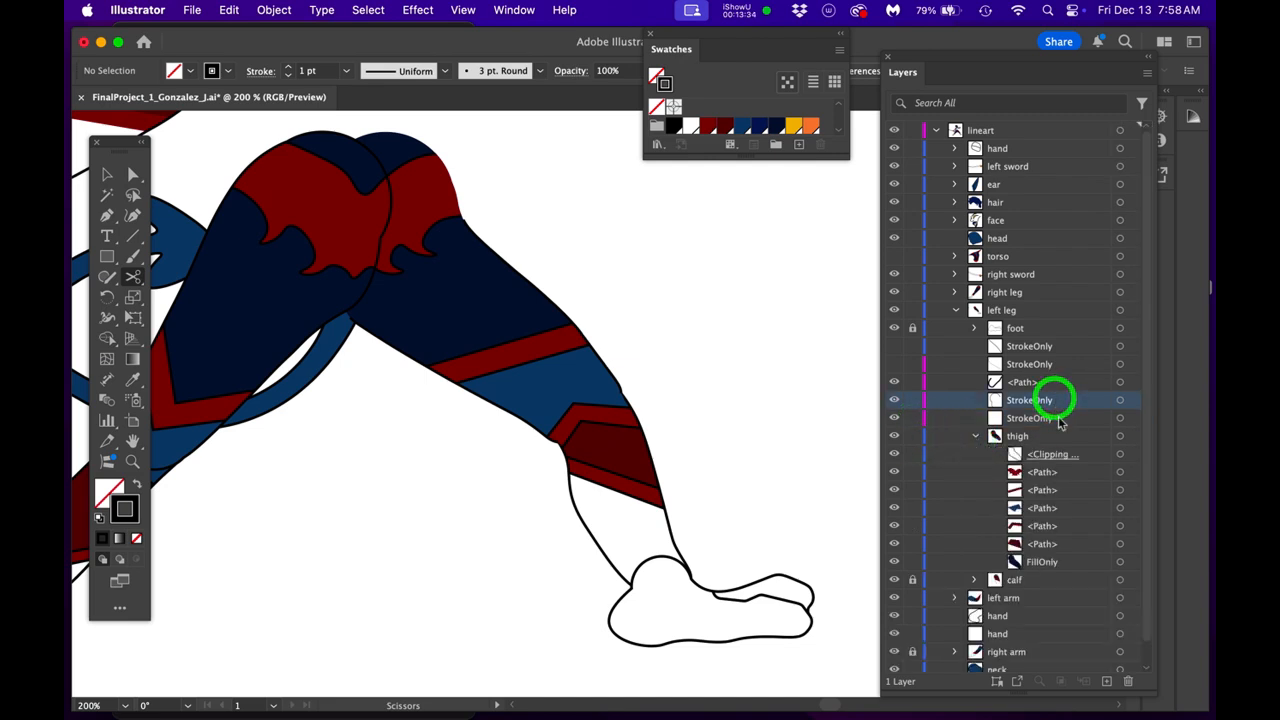
{"action": "left_click", "coordinate": [1058, 420], "text": "shift"}
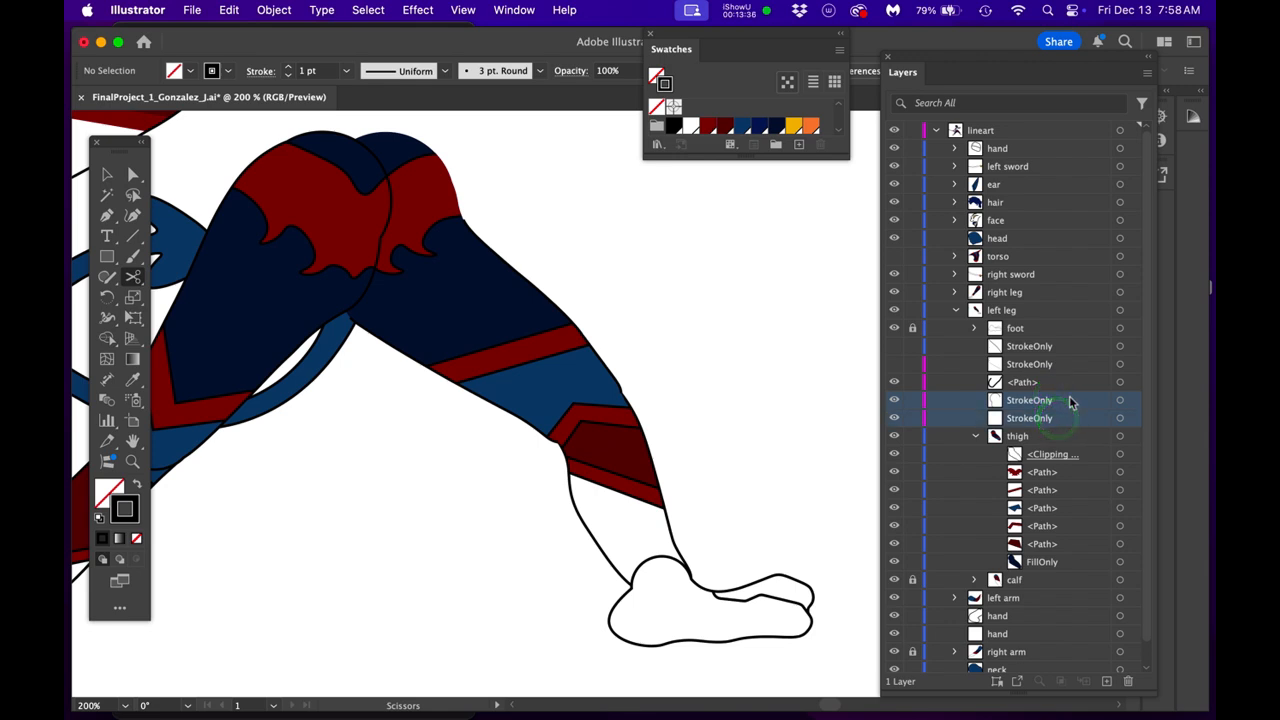
{"action": "left_click_drag", "start_coordinate": [1062, 418], "coordinate": [1055, 446]}
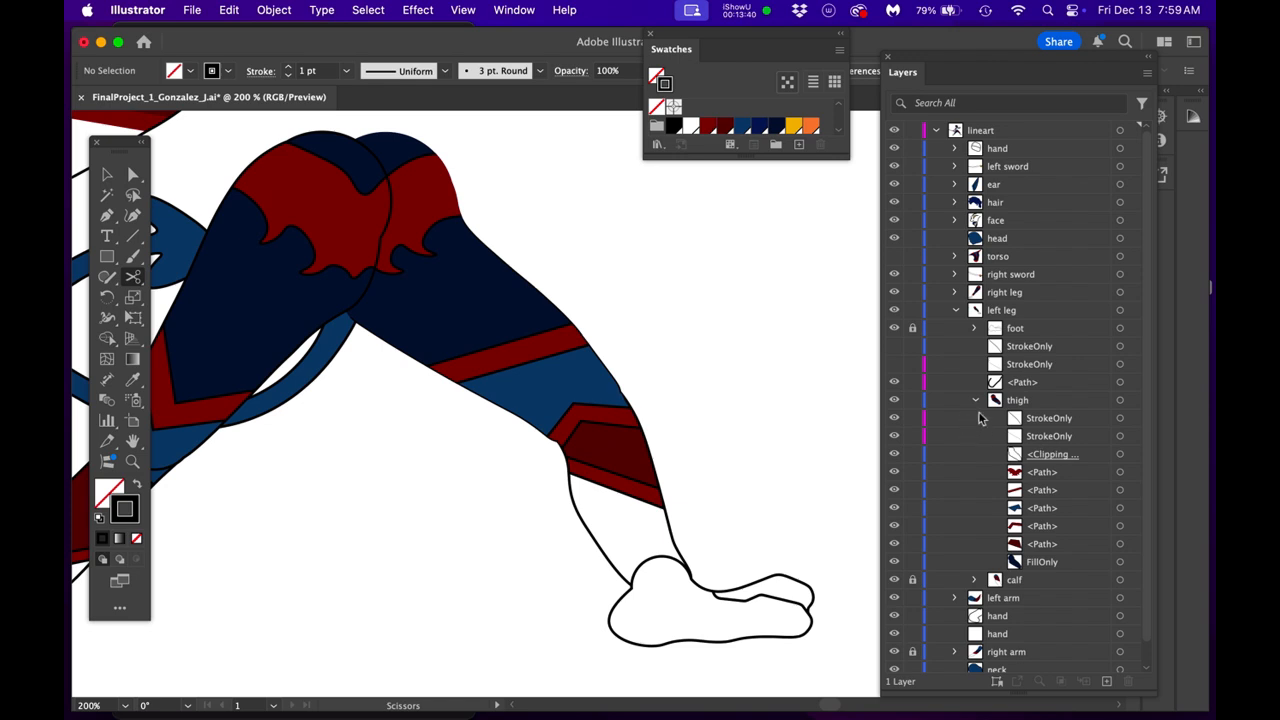
{"action": "left_click", "coordinate": [1070, 420]}
{"action": "left_click", "coordinate": [1064, 436]}
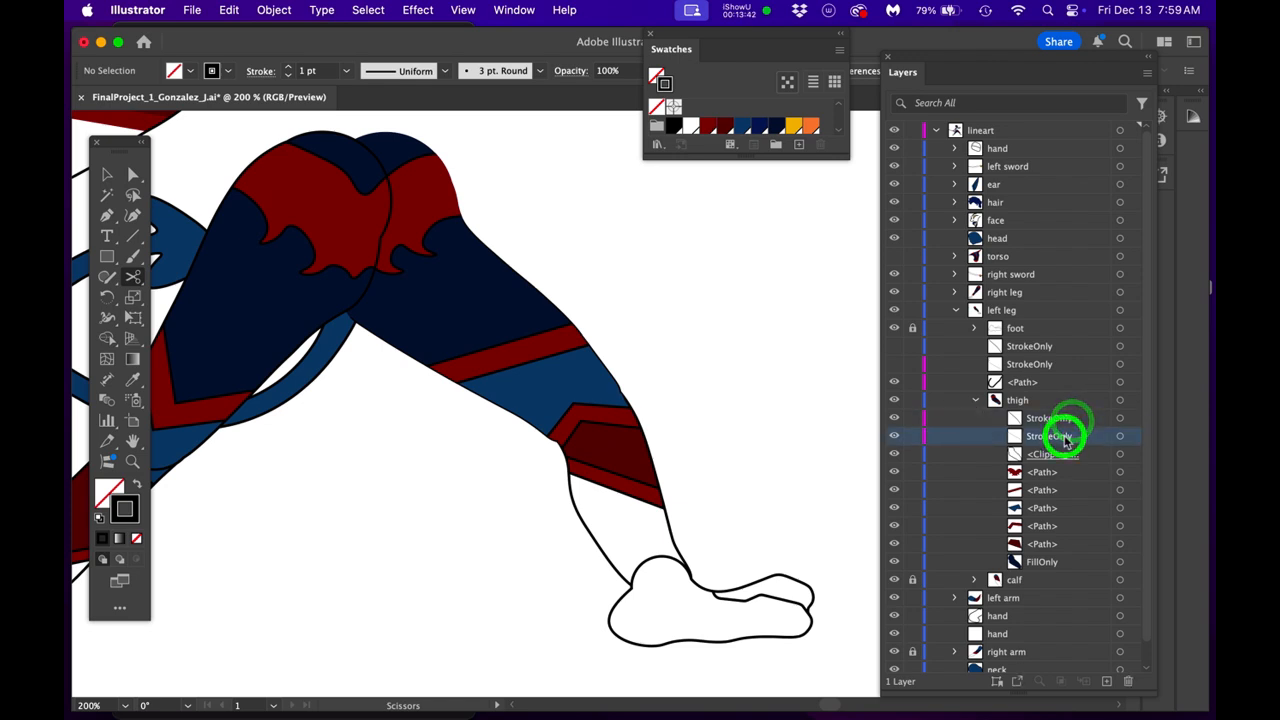
{"action": "left_click", "coordinate": [1062, 564]}
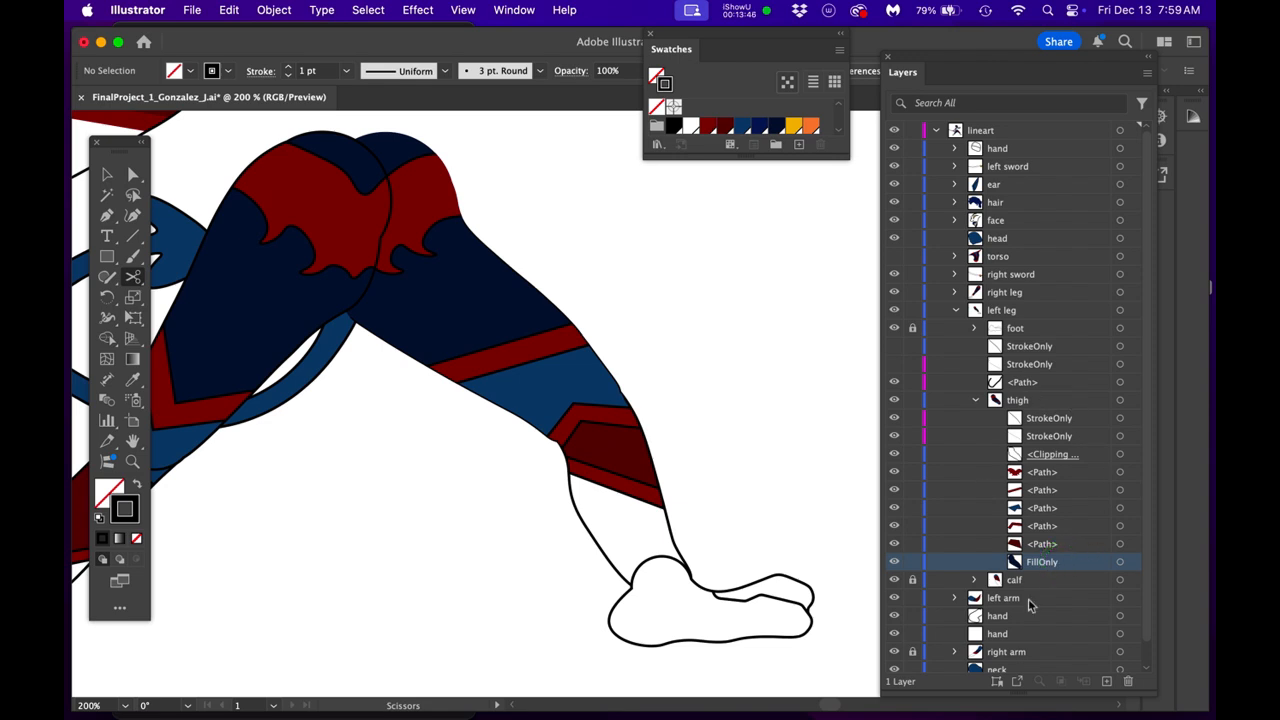
{"action": "left_click", "coordinate": [1100, 459]}
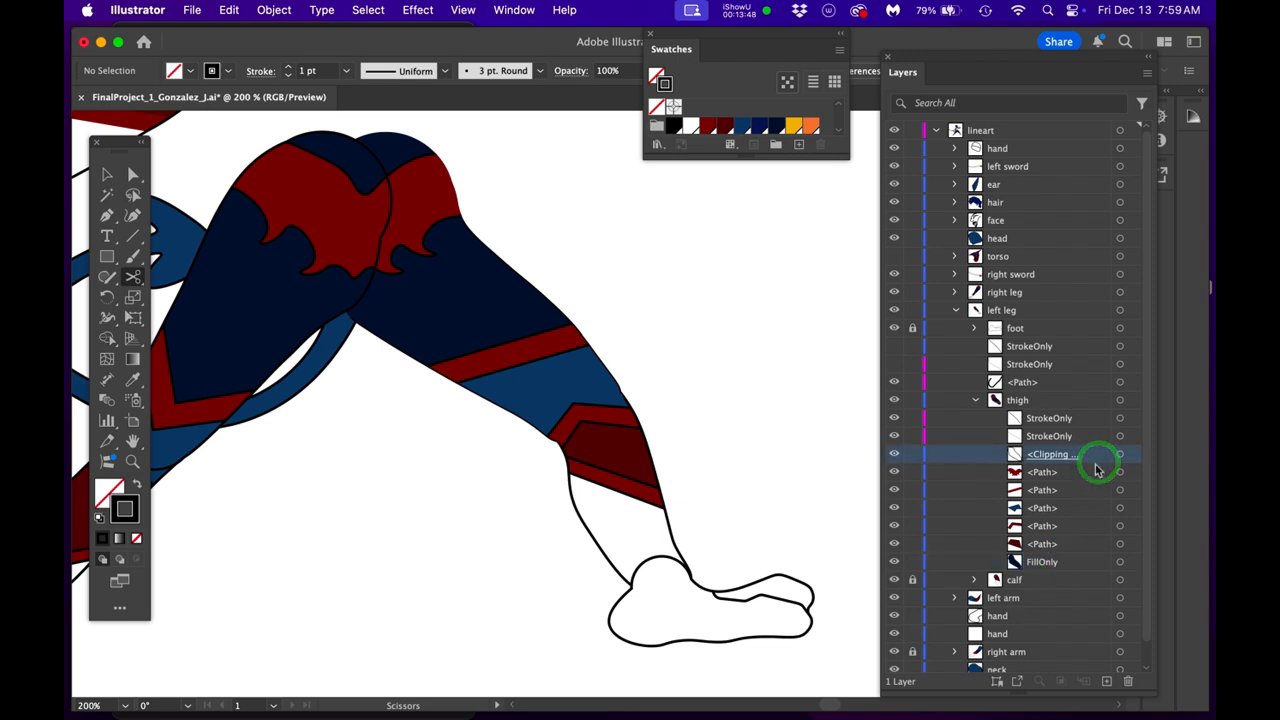